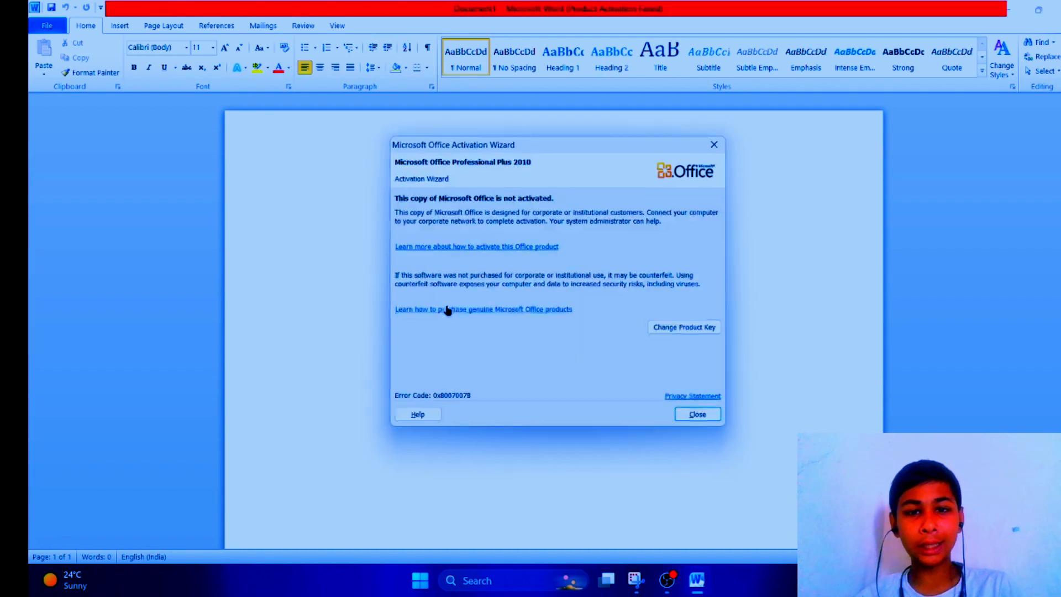
Step: Close the activation wizard and type HELLO on the first line of the blank document
{"action": "left_click", "coordinate": [700, 418]}
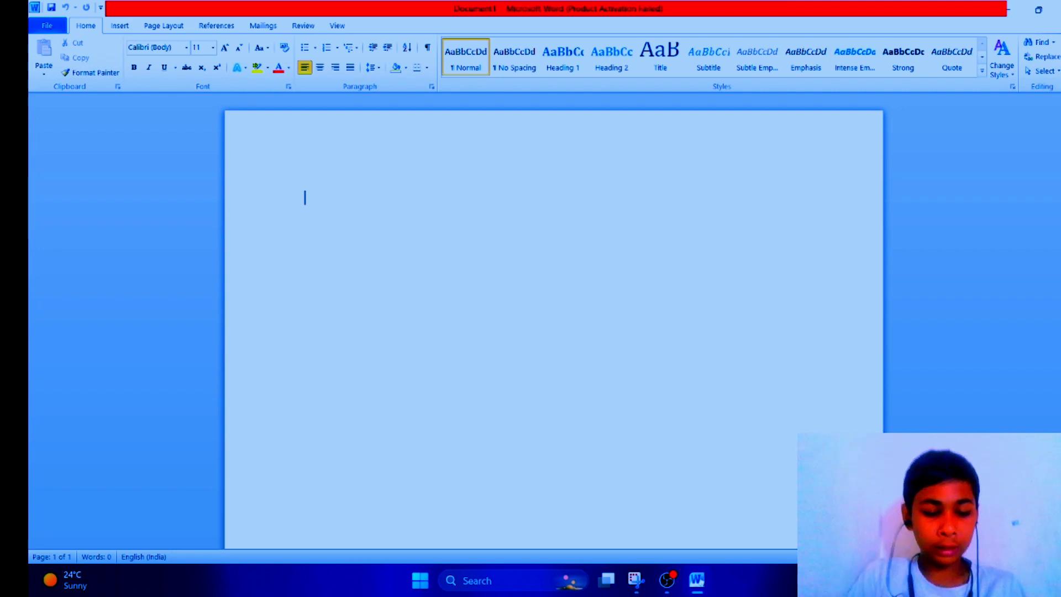
{"action": "type", "text": "hekl"}
{"action": "key", "text": "BackSpace"}
{"action": "key", "text": "BackSpace"}
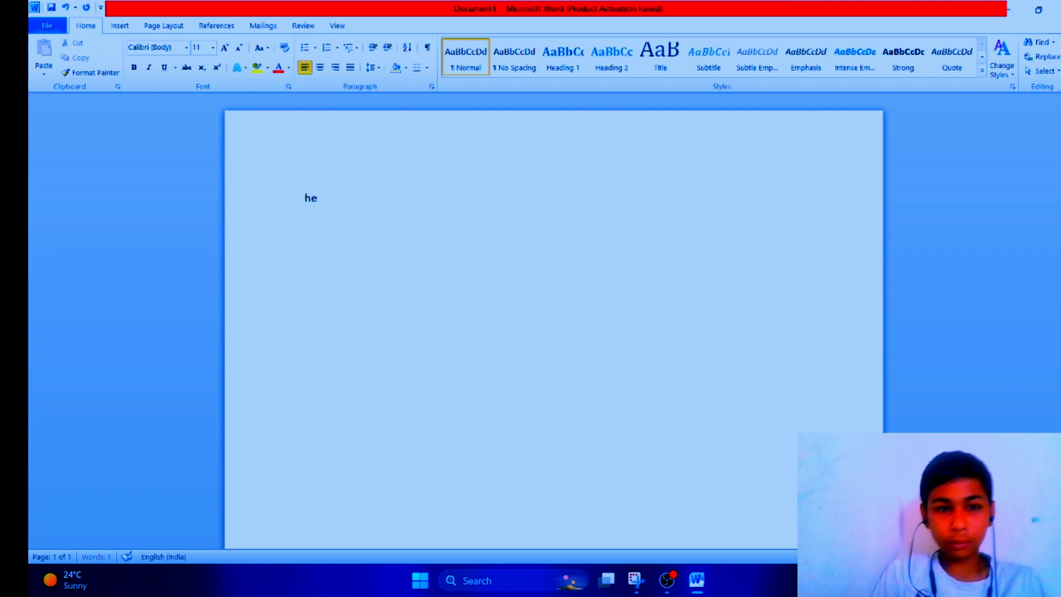
{"action": "type", "text": "HELLO"}
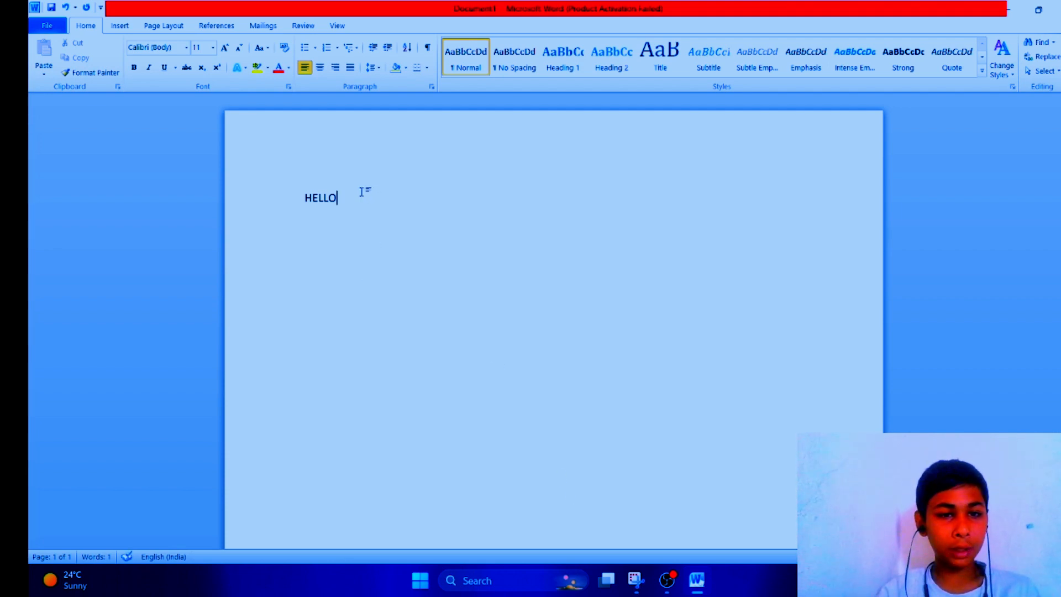
Step: Cut all the text and paste it back repeatedly to make six HELLO lines
{"action": "key", "text": "ctrl+a"}
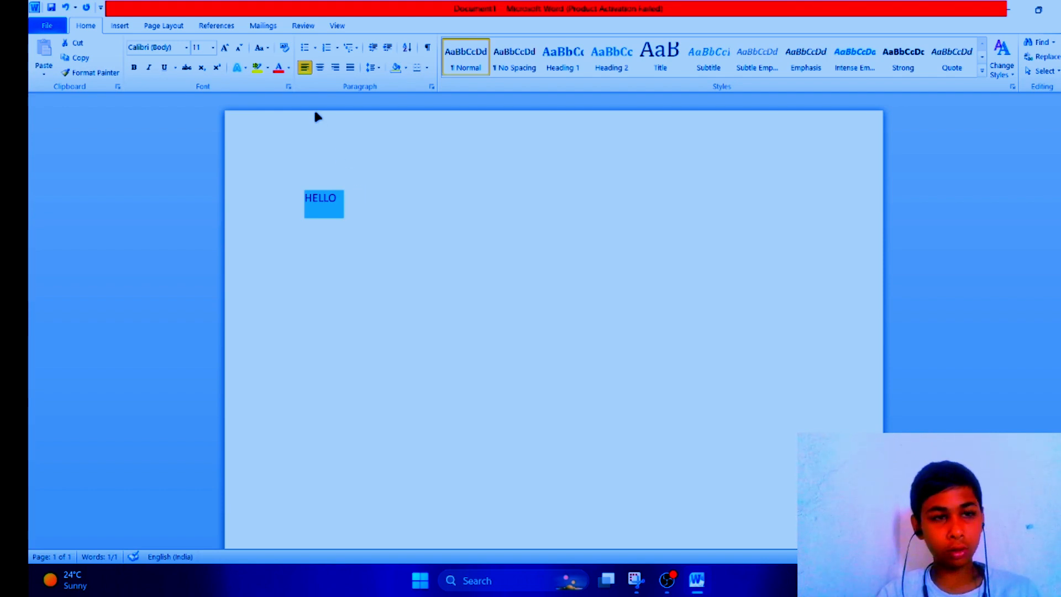
{"action": "left_click", "coordinate": [74, 45]}
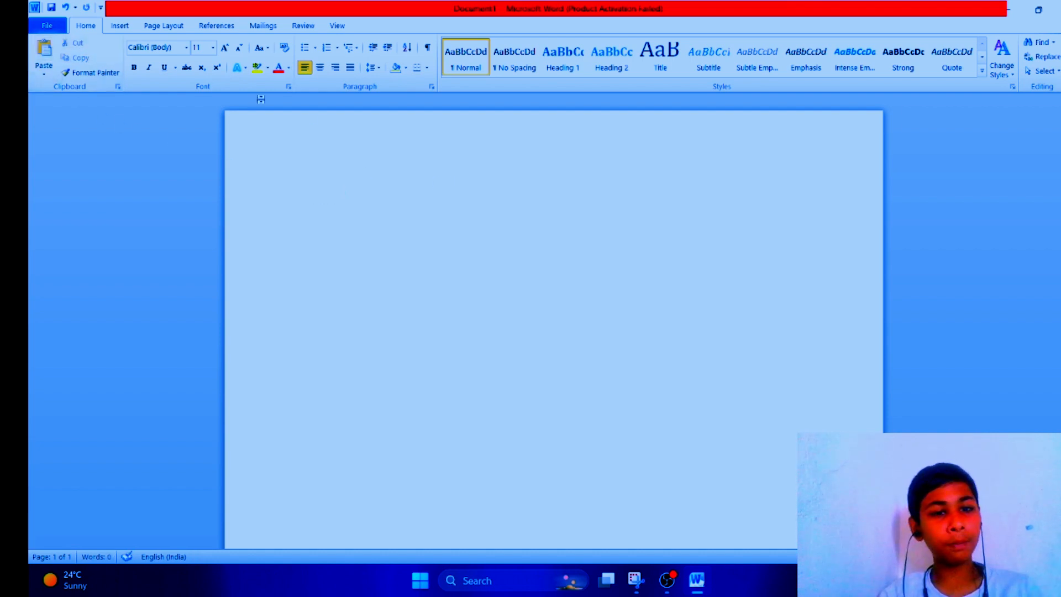
{"action": "left_click", "coordinate": [45, 55]}
{"action": "left_click", "coordinate": [47, 57]}
{"action": "left_click", "coordinate": [45, 58]}
{"action": "left_click", "coordinate": [45, 58]}
{"action": "left_click", "coordinate": [46, 56]}
{"action": "left_click", "coordinate": [46, 56]}
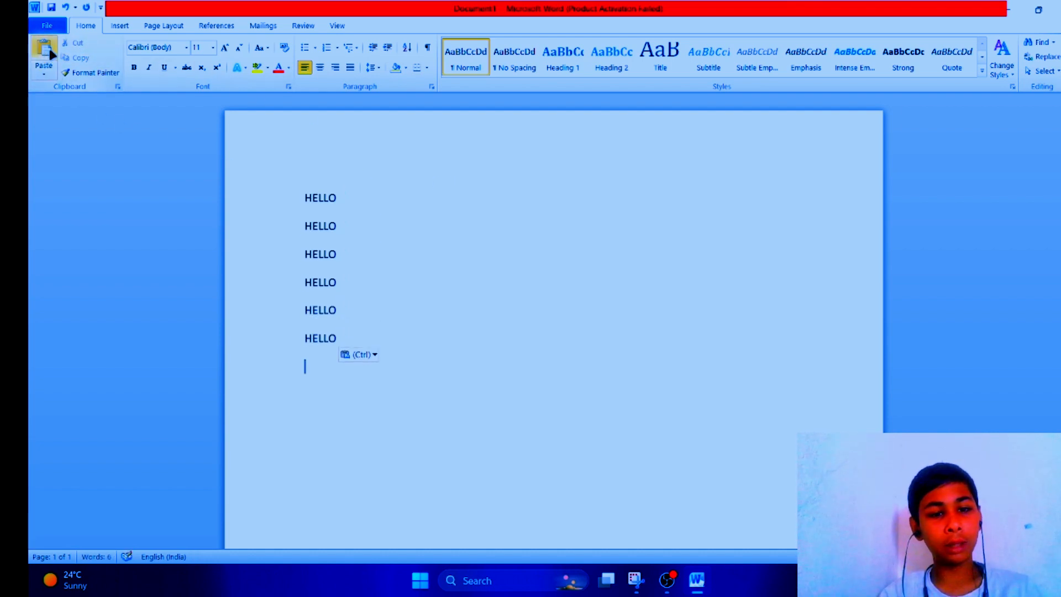
Step: Delete the last HELLO lines, then select all remaining text and clear the document
{"action": "key", "text": "BackSpace"}
{"action": "key", "text": "BackSpace"}
{"action": "key", "text": "BackSpace"}
{"action": "key", "text": "BackSpace"}
{"action": "key", "text": "BackSpace"}
{"action": "key", "text": "BackSpace"}
{"action": "key", "text": "BackSpace"}
{"action": "key", "text": "BackSpace"}
{"action": "key", "text": "BackSpace"}
{"action": "key", "text": "BackSpace"}
{"action": "key", "text": "BackSpace"}
{"action": "key", "text": "BackSpace"}
{"action": "key", "text": "BackSpace"}
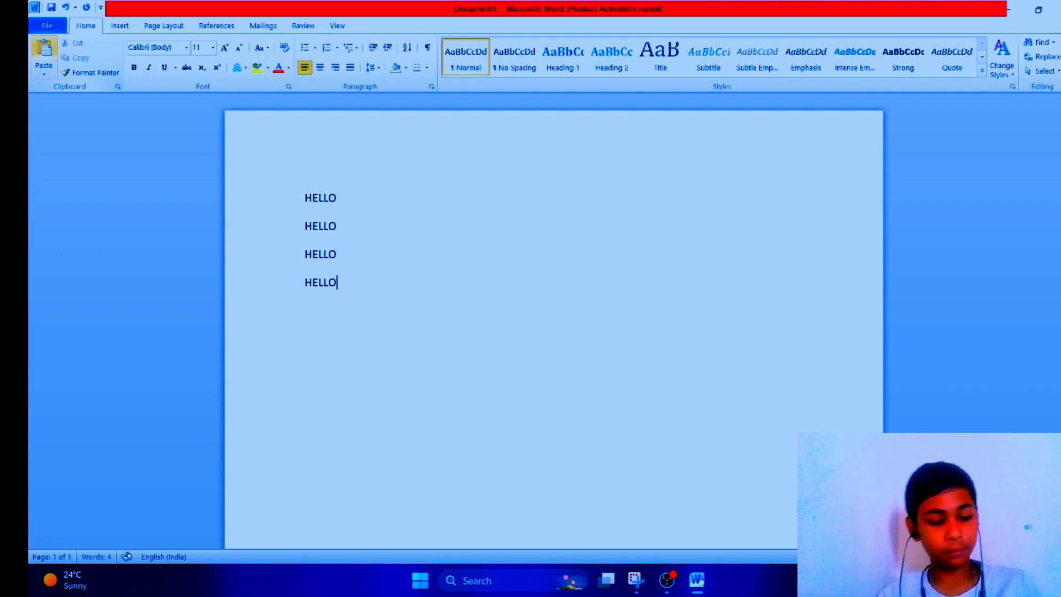
{"action": "key", "text": "ctrl+a"}
{"action": "key", "text": "BackSpace"}
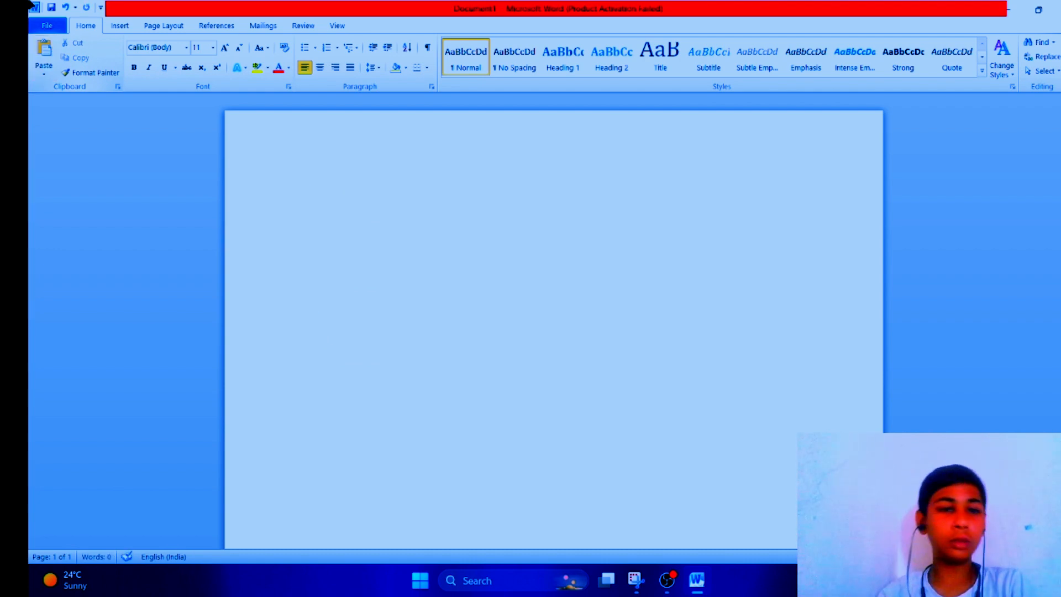
Step: Activate Format Painter, place the cursor in the empty page and type HELLO
{"action": "left_click", "coordinate": [92, 72]}
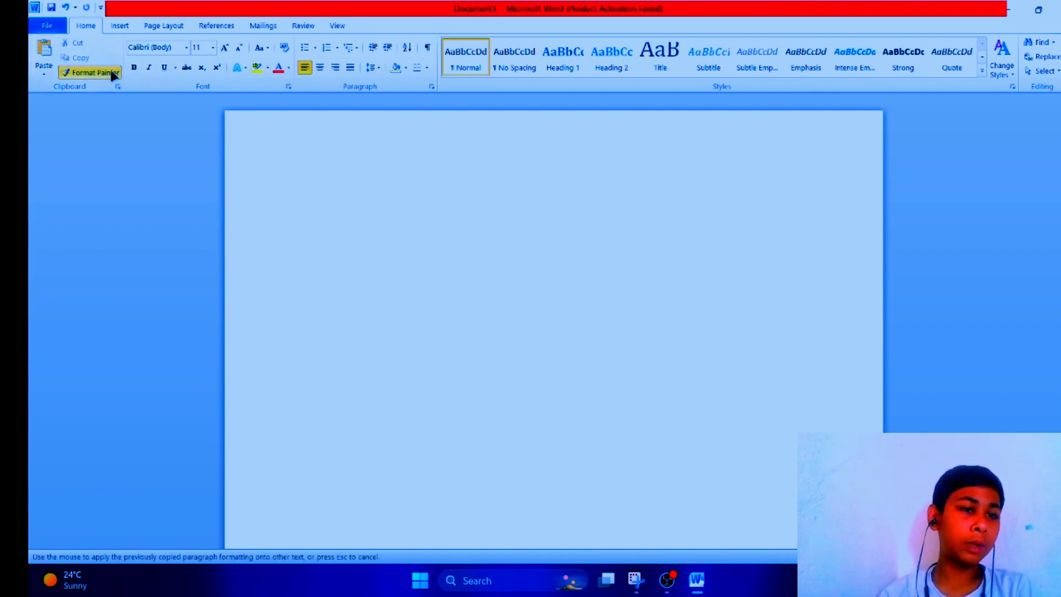
{"action": "left_click", "coordinate": [399, 199]}
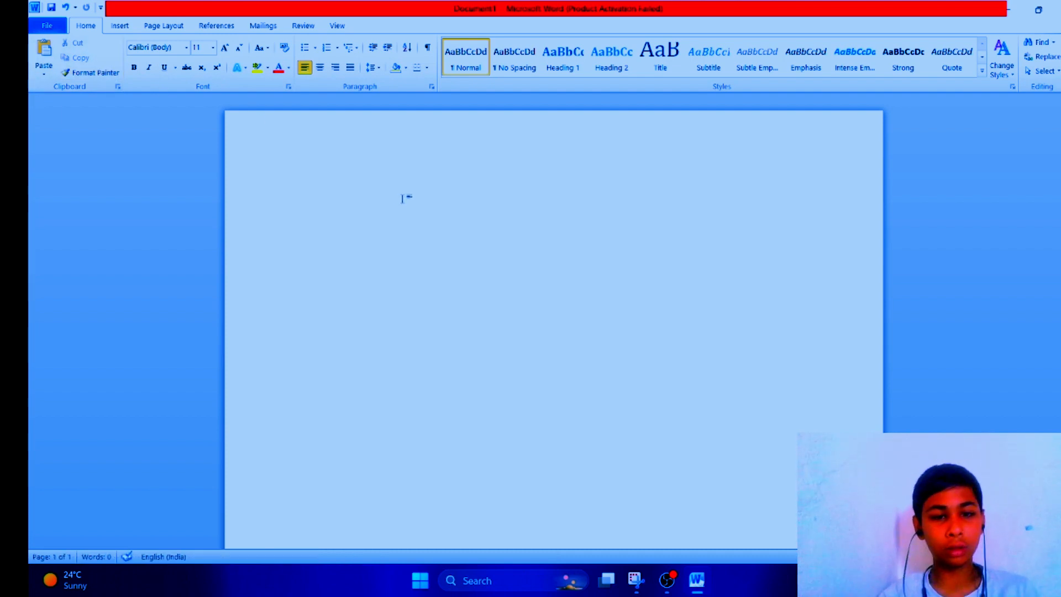
{"action": "type", "text": "HELLO"}
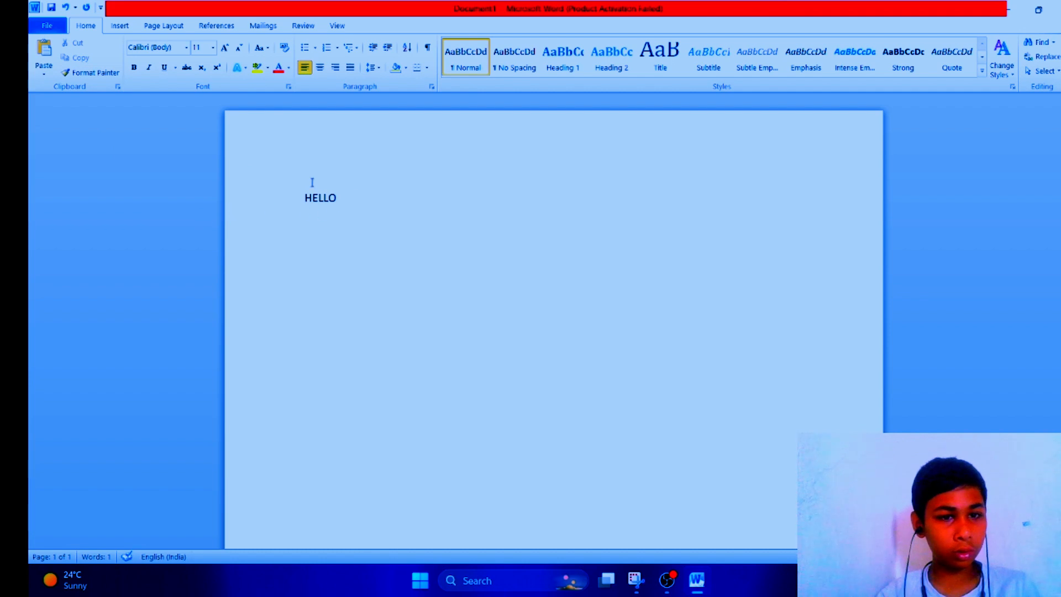
Step: Try to copy the HELLO formatting with Format Painter and paint it back onto the word
{"action": "left_click_drag", "start_coordinate": [301, 193], "coordinate": [551, 240]}
{"action": "key", "text": "ctrl+c"}
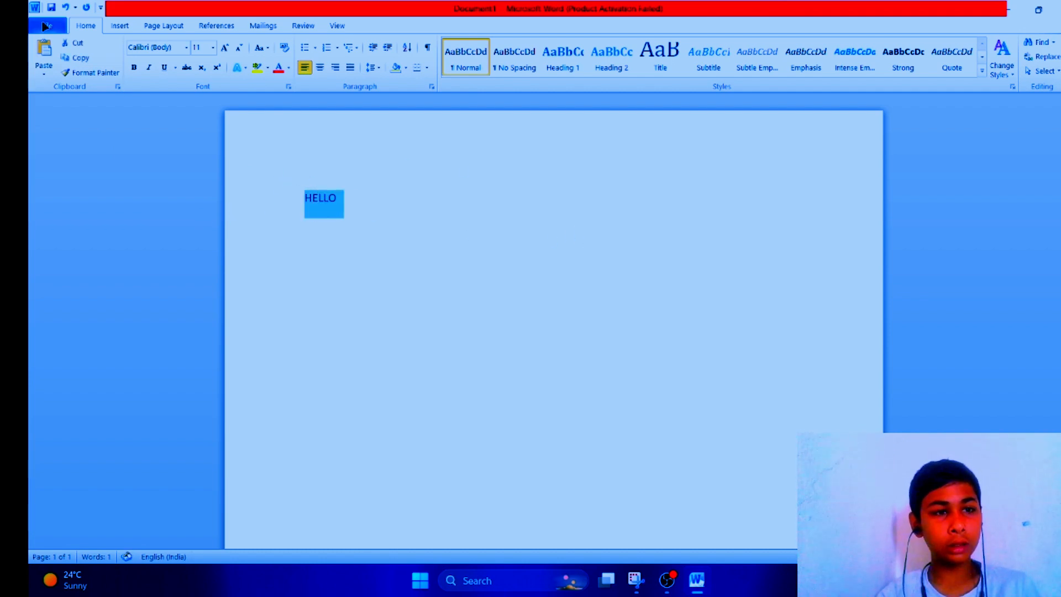
{"action": "left_click", "coordinate": [80, 72]}
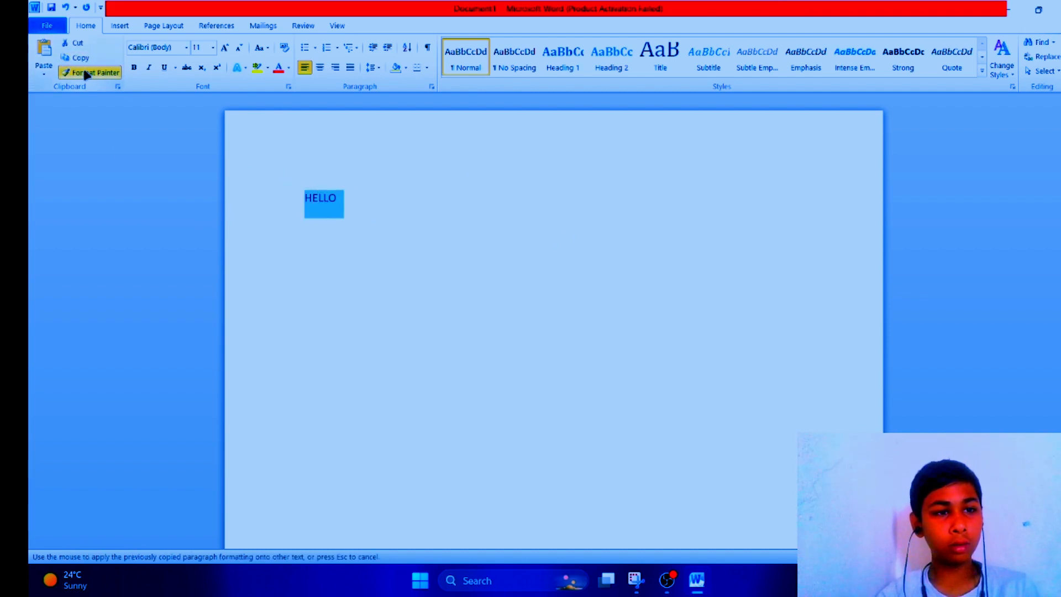
{"action": "left_click", "coordinate": [85, 71]}
{"action": "left_click", "coordinate": [350, 203]}
{"action": "left_click", "coordinate": [102, 74]}
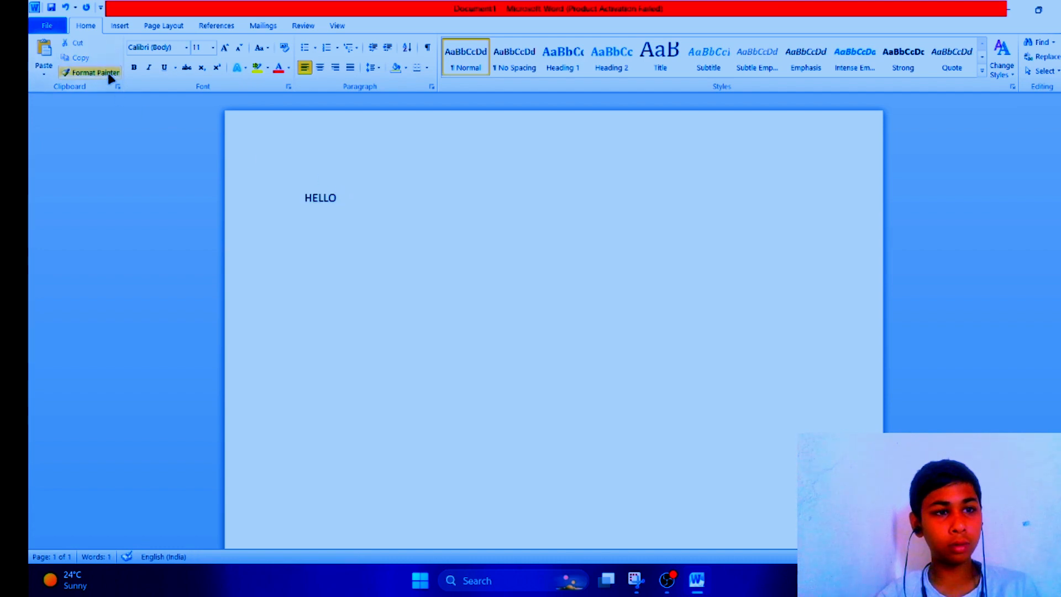
Step: Select the middle letters LL of HELLO and give them a red font colour
{"action": "mouse_move", "coordinate": [312, 202]}
{"action": "left_mouse_down"}
{"action": "mouse_move", "coordinate": [279, 194]}
{"action": "mouse_move", "coordinate": [369, 202]}
{"action": "mouse_move", "coordinate": [328, 202]}
{"action": "left_mouse_up"}
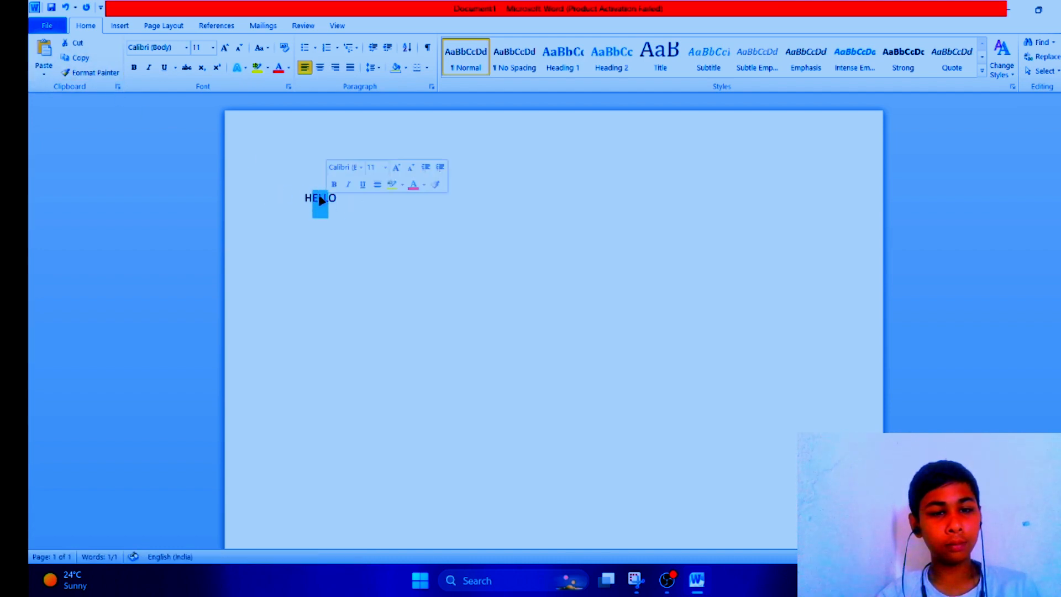
{"action": "left_click", "coordinate": [415, 186]}
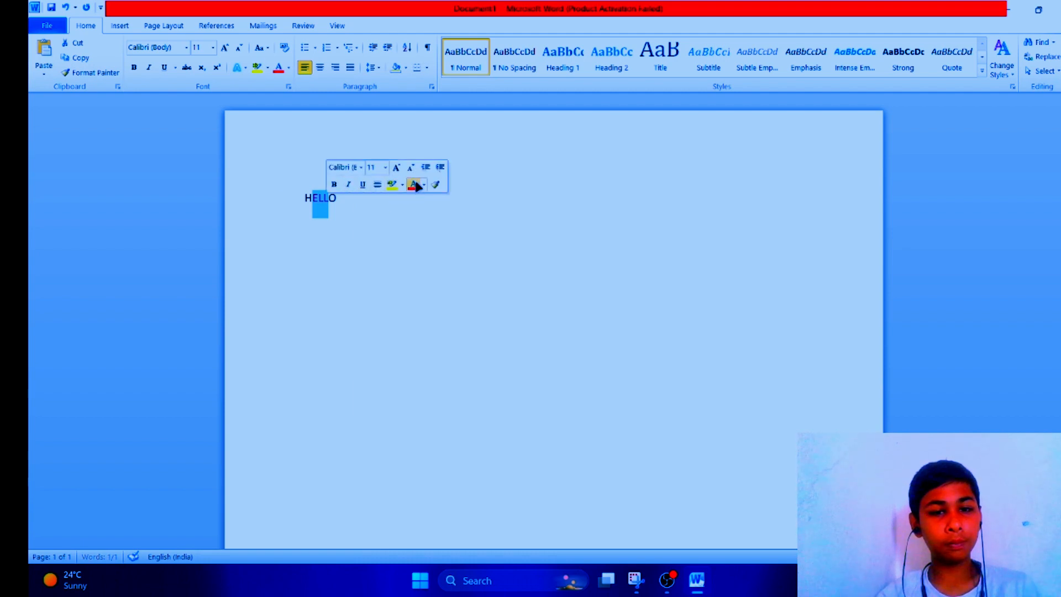
{"action": "left_click", "coordinate": [453, 268]}
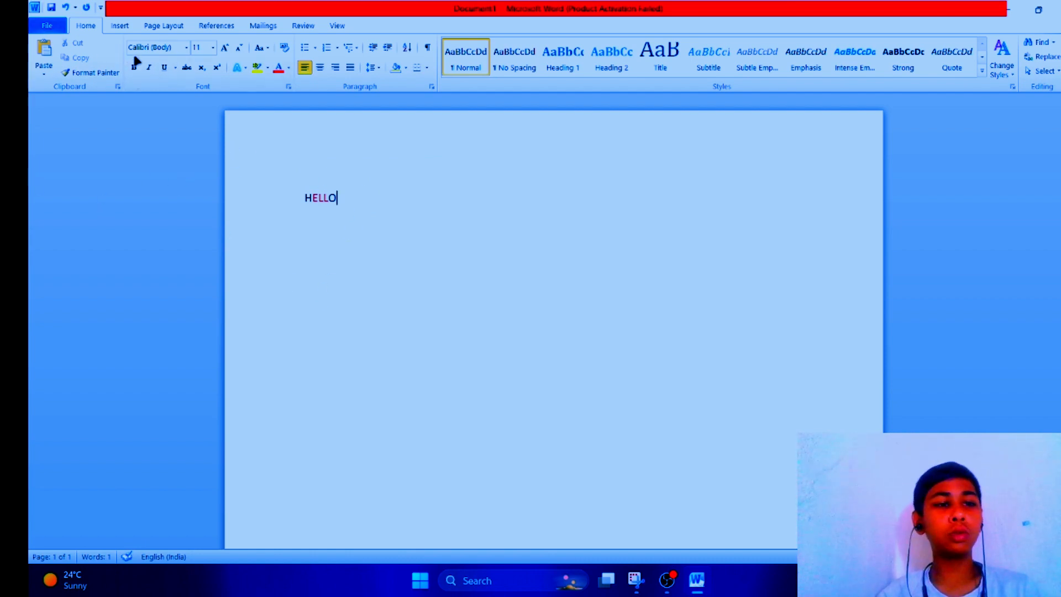
Step: Paste the stored HELLO item from the Clipboard pane after the existing word, then close the pane
{"action": "left_click", "coordinate": [117, 86]}
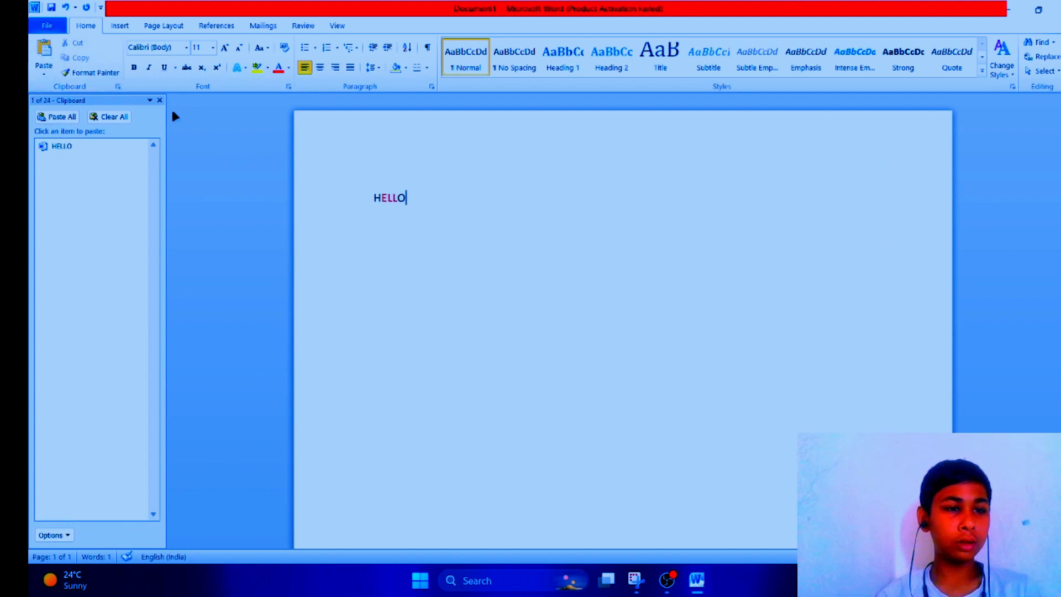
{"action": "left_click", "coordinate": [102, 142]}
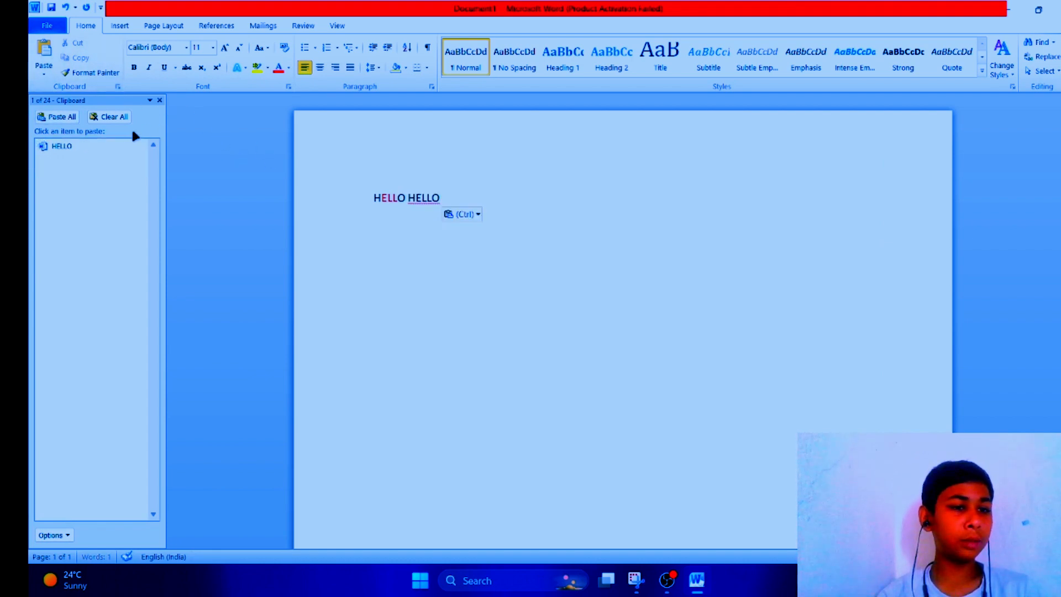
{"action": "left_click", "coordinate": [160, 100]}
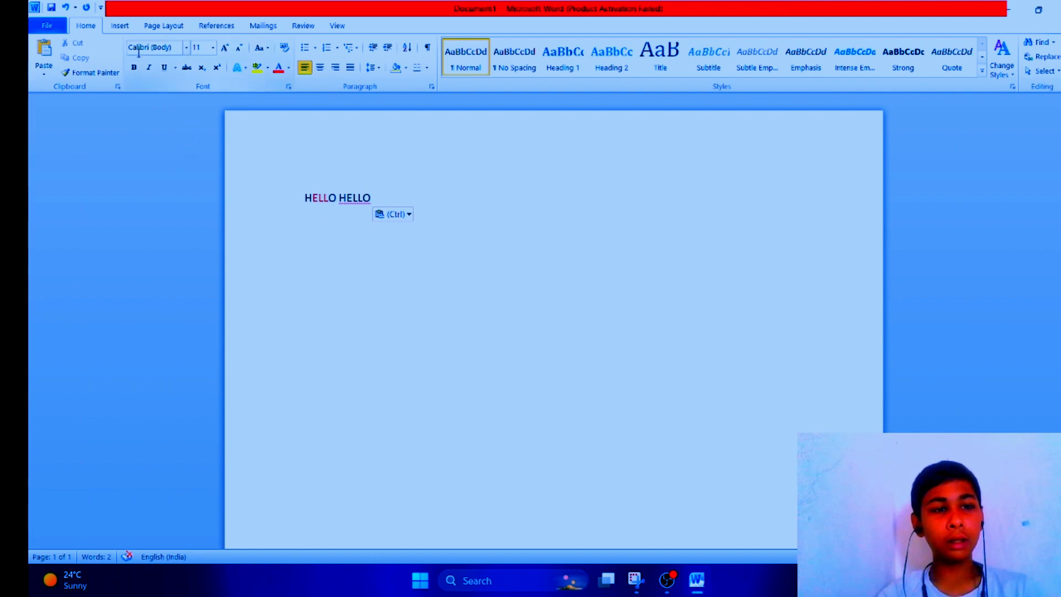
Step: Switch the font to Algerian and type HELLO on a new second line
{"action": "left_click", "coordinate": [186, 48]}
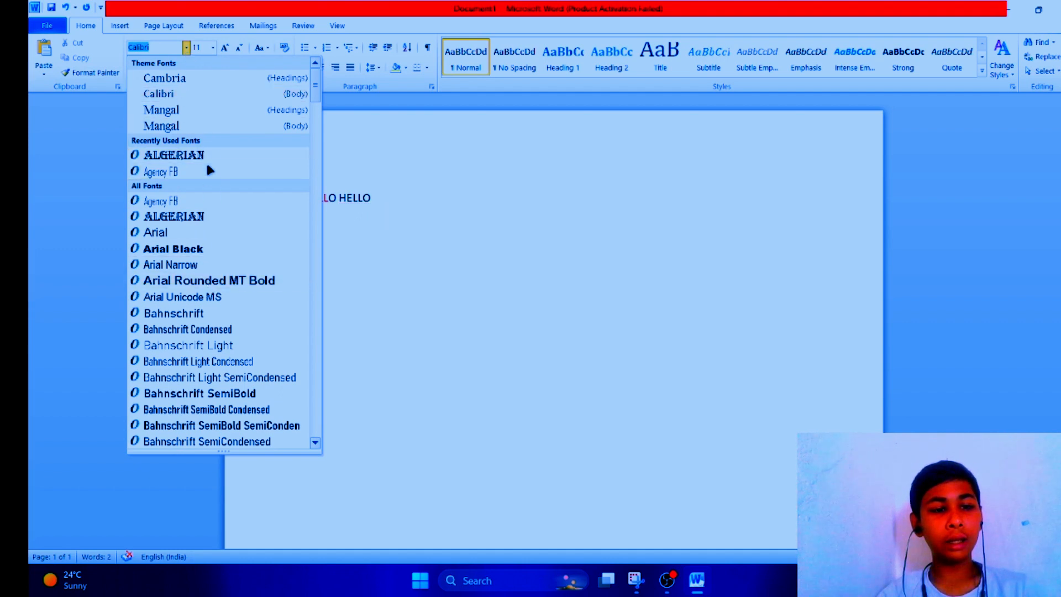
{"action": "left_click", "coordinate": [215, 219]}
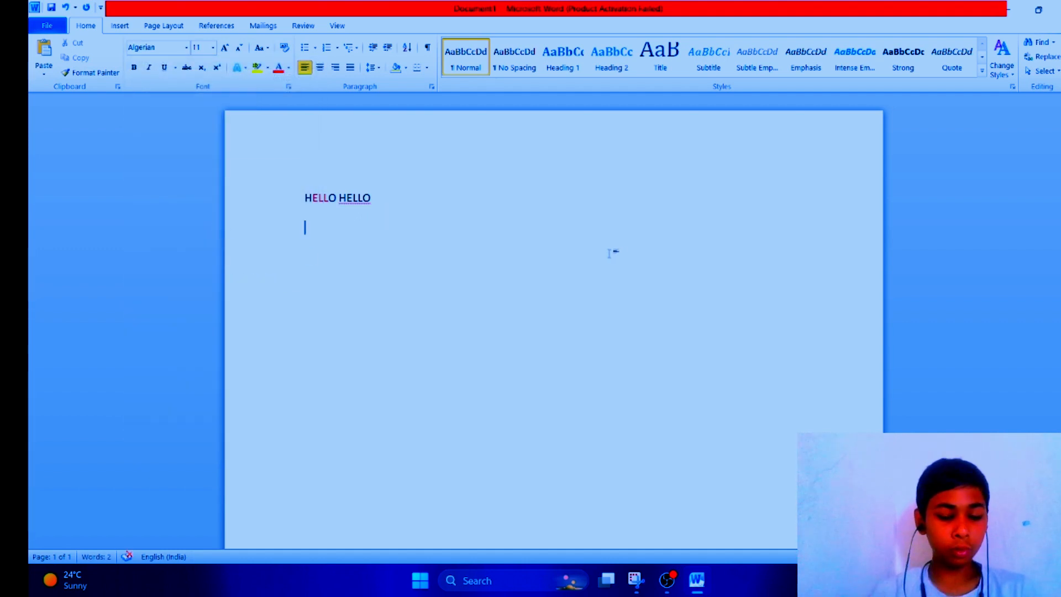
{"action": "type", "text": "HELLO"}
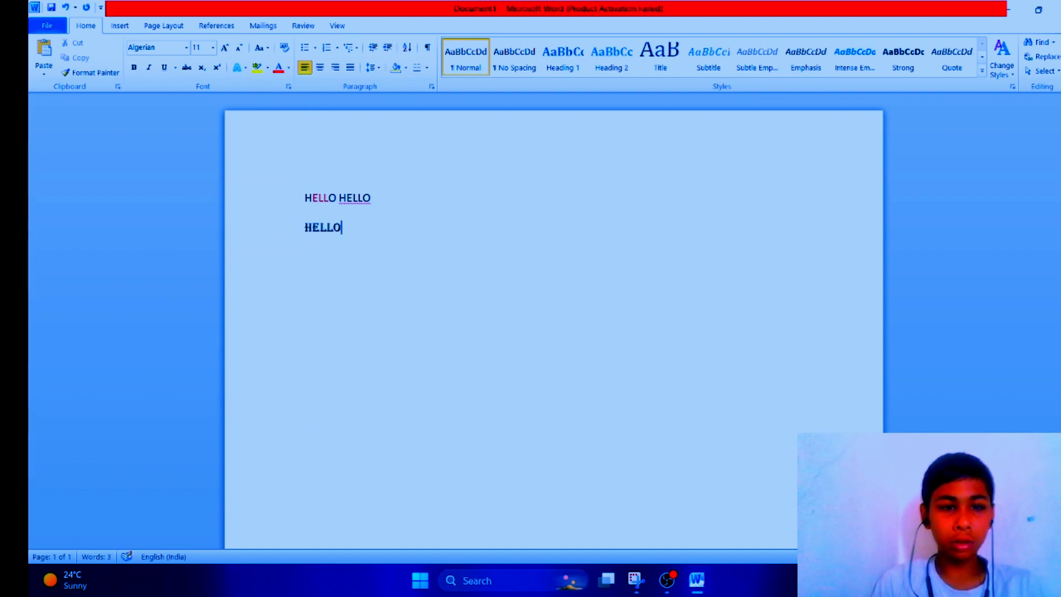
Step: Switch the font to Arial Black and type HELLO on a new third line, correcting the typo
{"action": "left_click", "coordinate": [186, 48]}
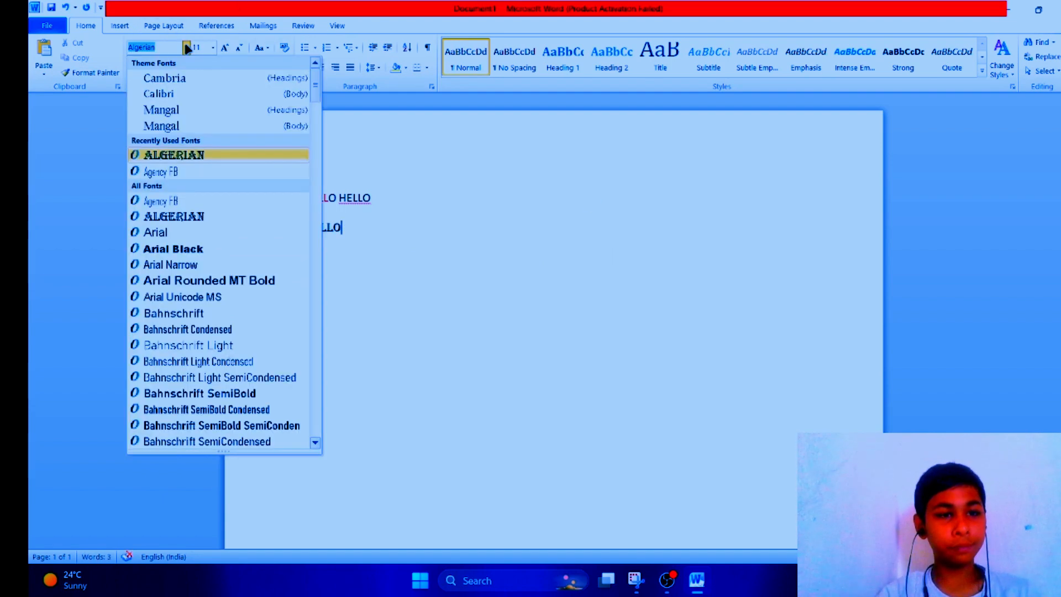
{"action": "left_click", "coordinate": [202, 250]}
{"action": "key", "text": "Return"}
{"action": "type", "text": "H"}
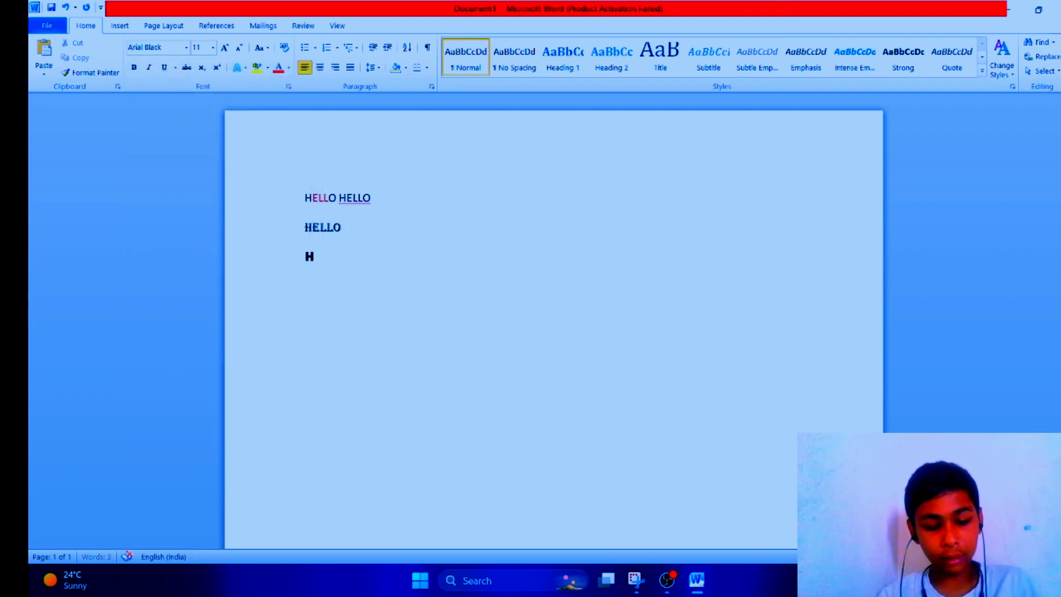
{"action": "type", "text": "ELL9O"}
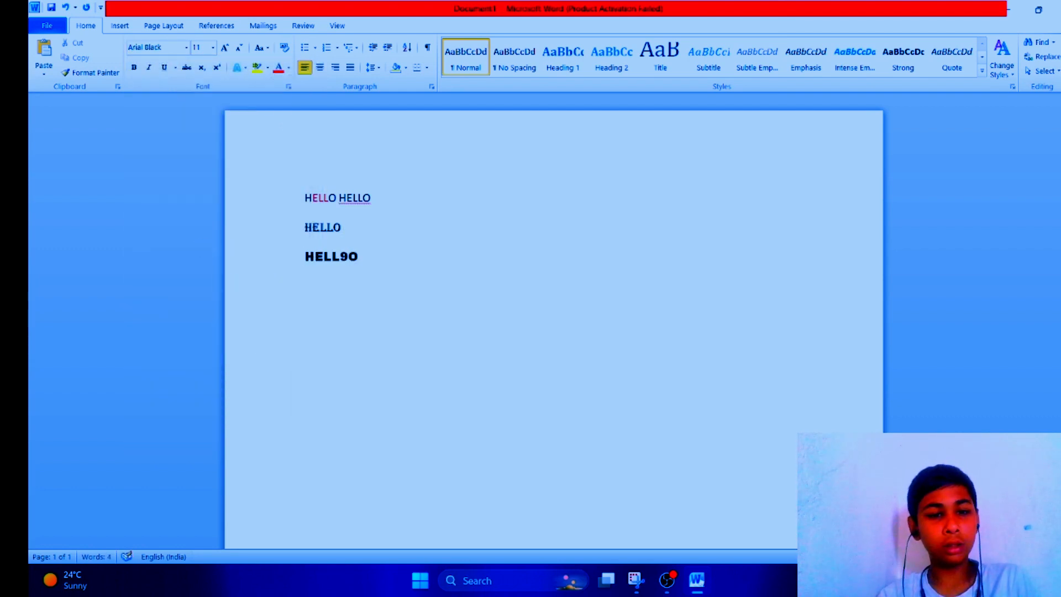
{"action": "key", "text": "BackSpace"}
{"action": "key", "text": "BackSpace"}
{"action": "type", "text": "O"}
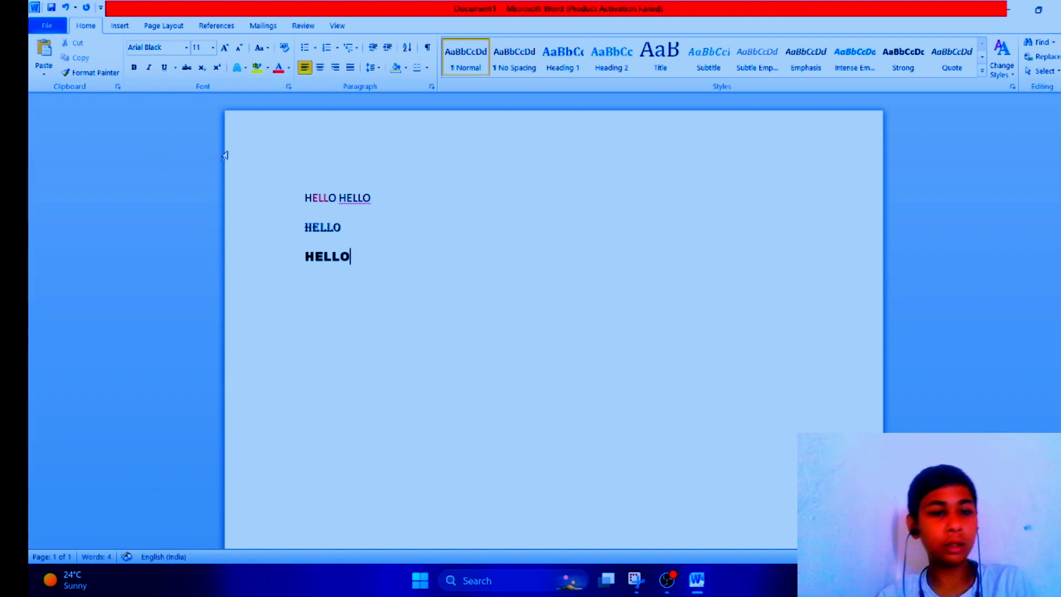
Step: Pick the Mangal heading font and type HELLO on a fourth line, replacing the mistyped JELLO
{"action": "left_click", "coordinate": [187, 48]}
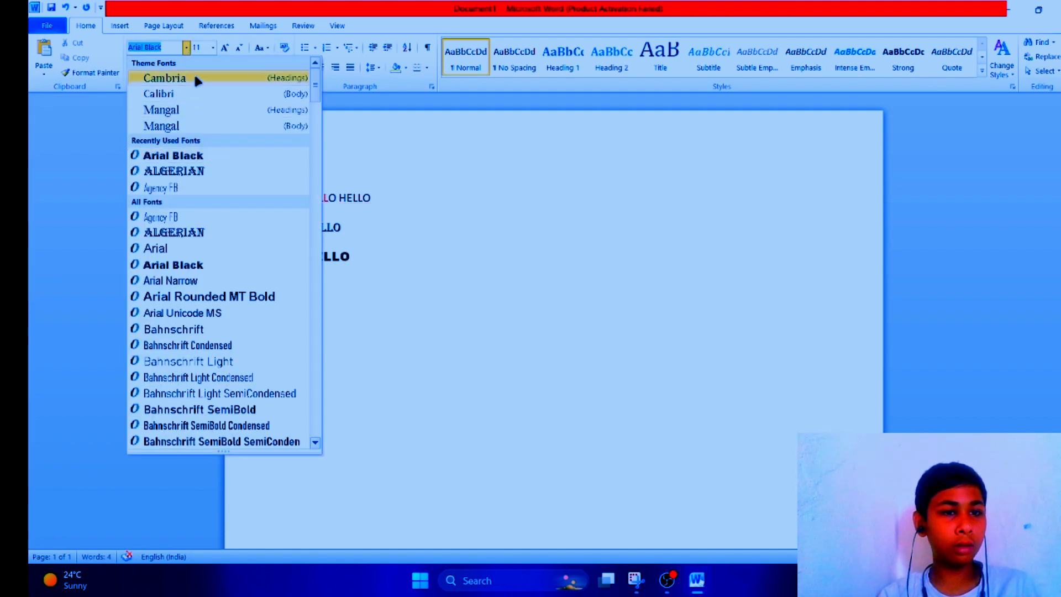
{"action": "left_click", "coordinate": [196, 107]}
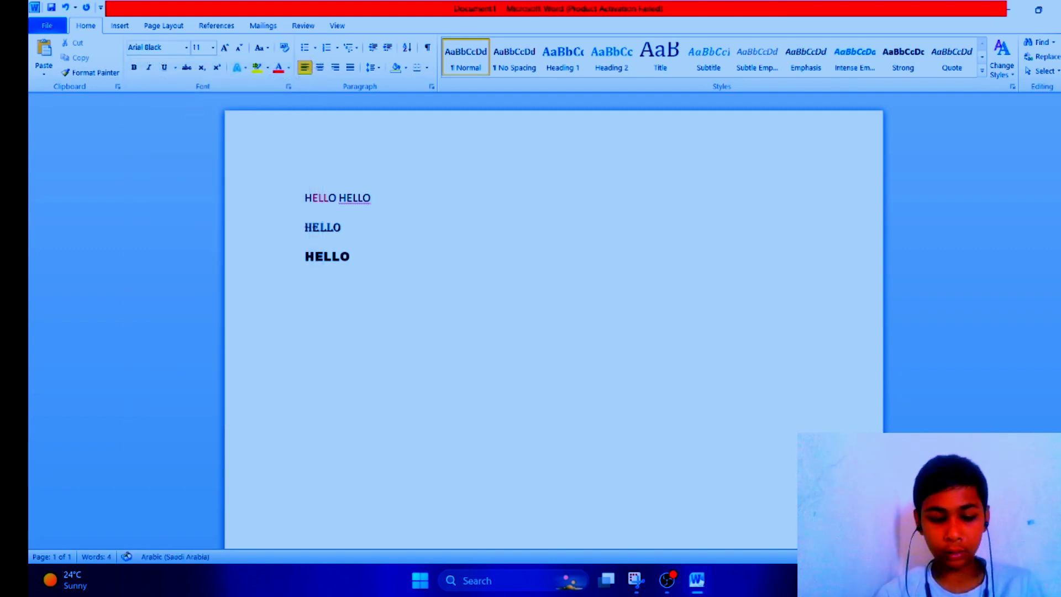
{"action": "type", "text": "JELLO"}
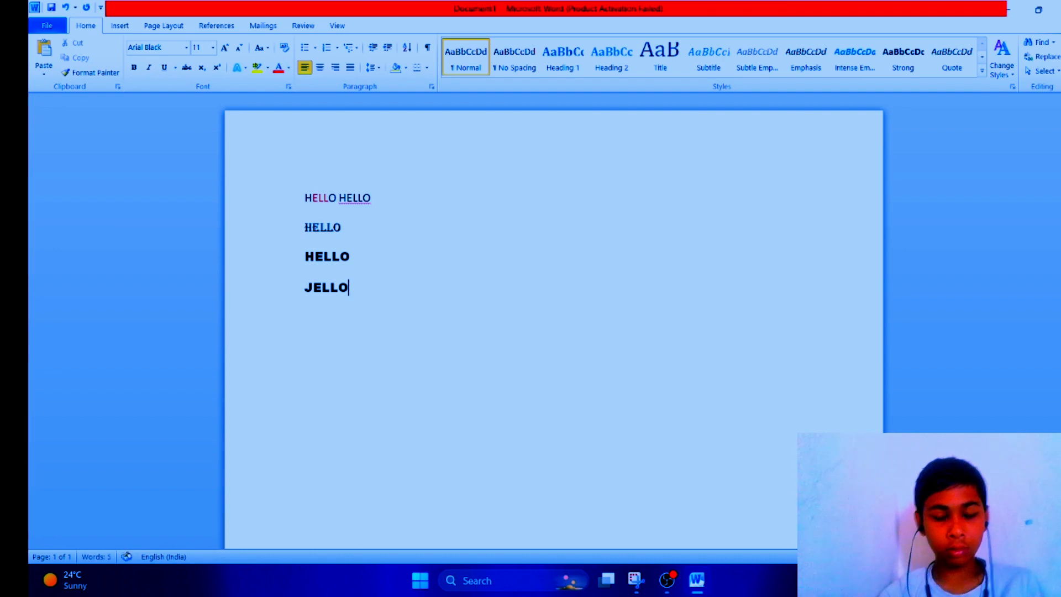
{"action": "key", "text": "BackSpace"}
{"action": "key", "text": "BackSpace"}
{"action": "key", "text": "BackSpace"}
{"action": "key", "text": "BackSpace"}
{"action": "key", "text": "BackSpace"}
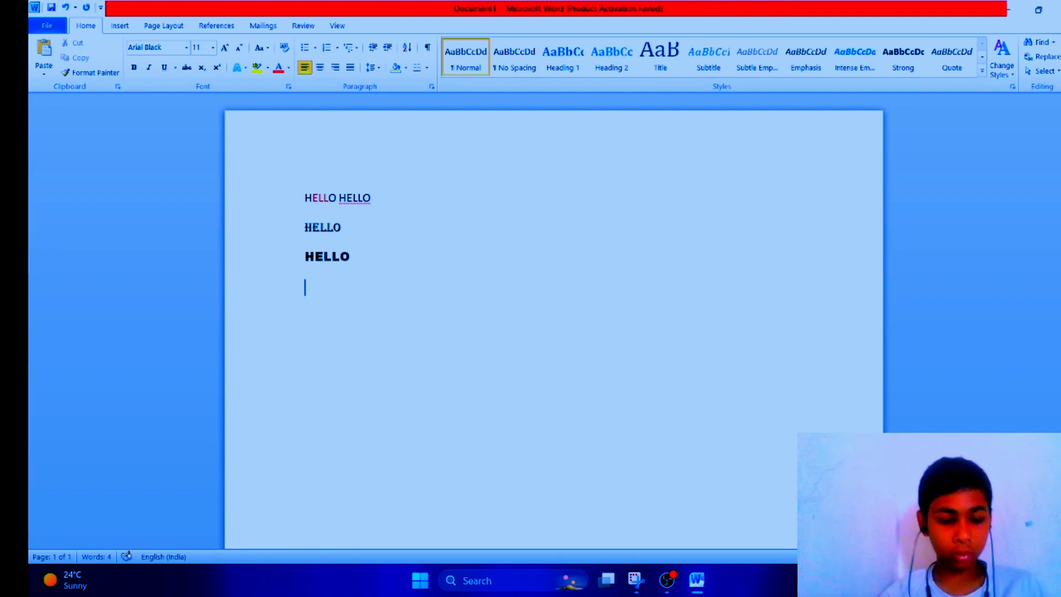
{"action": "type", "text": "HELL"}
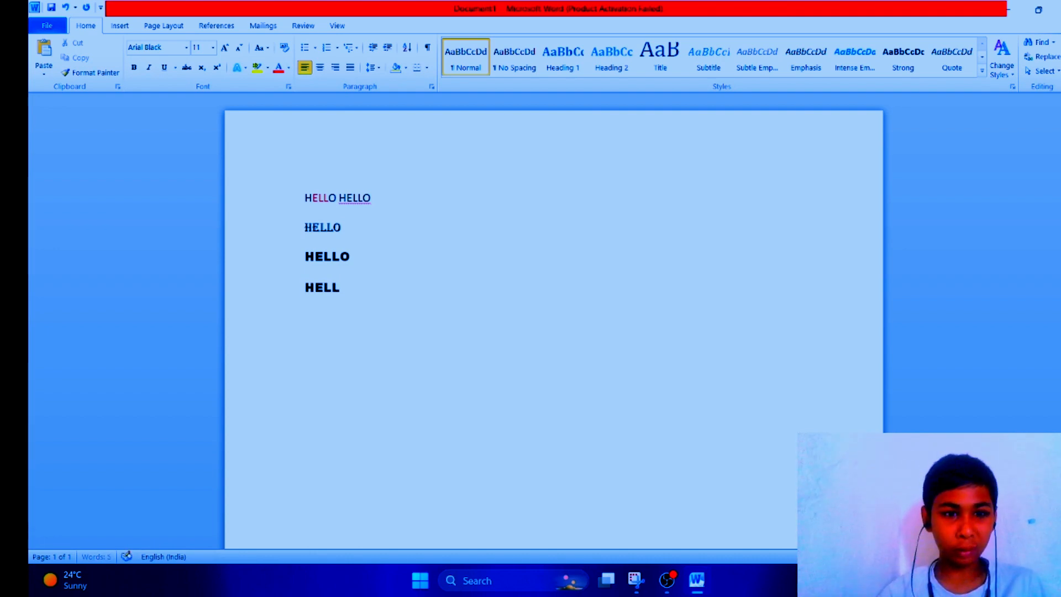
{"action": "type", "text": "O"}
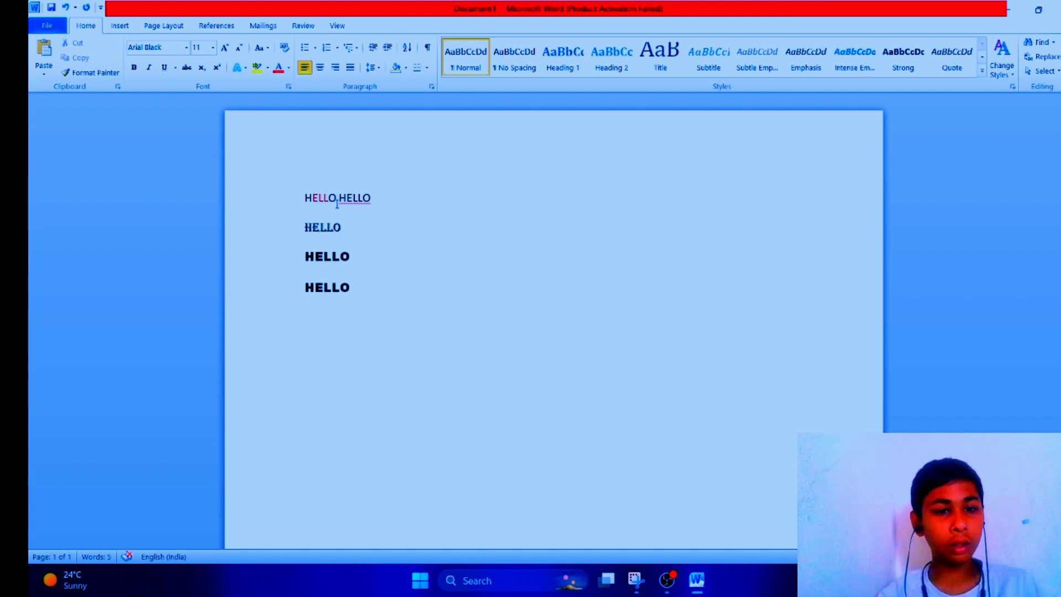
Step: Set the font size of the Algerian HELLO line to 22
{"action": "left_click_drag", "start_coordinate": [305, 198], "coordinate": [545, 450]}
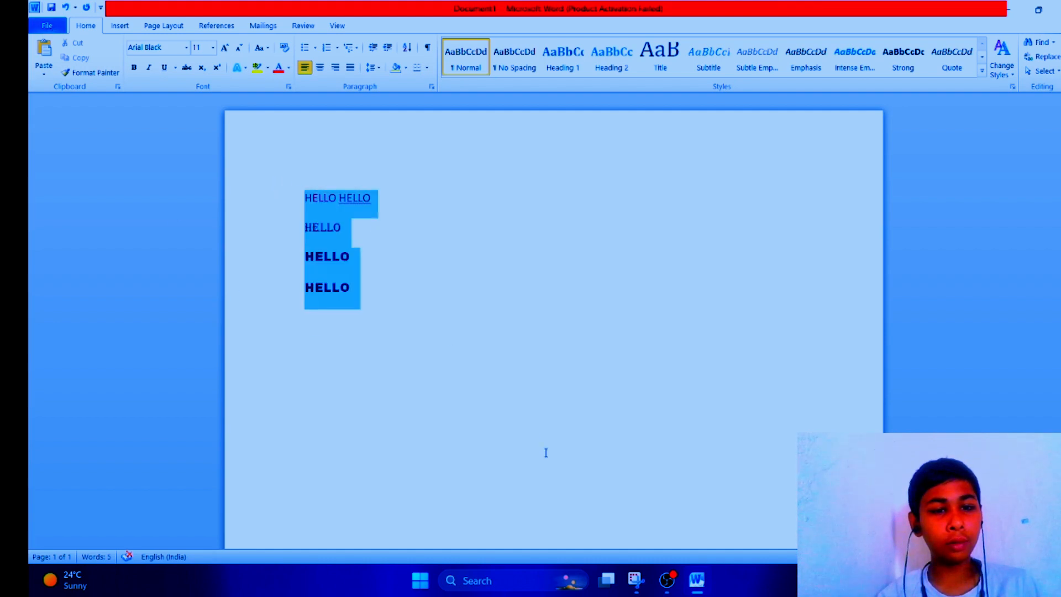
{"action": "left_click", "coordinate": [457, 210]}
{"action": "left_click_drag", "start_coordinate": [305, 227], "coordinate": [374, 228]}
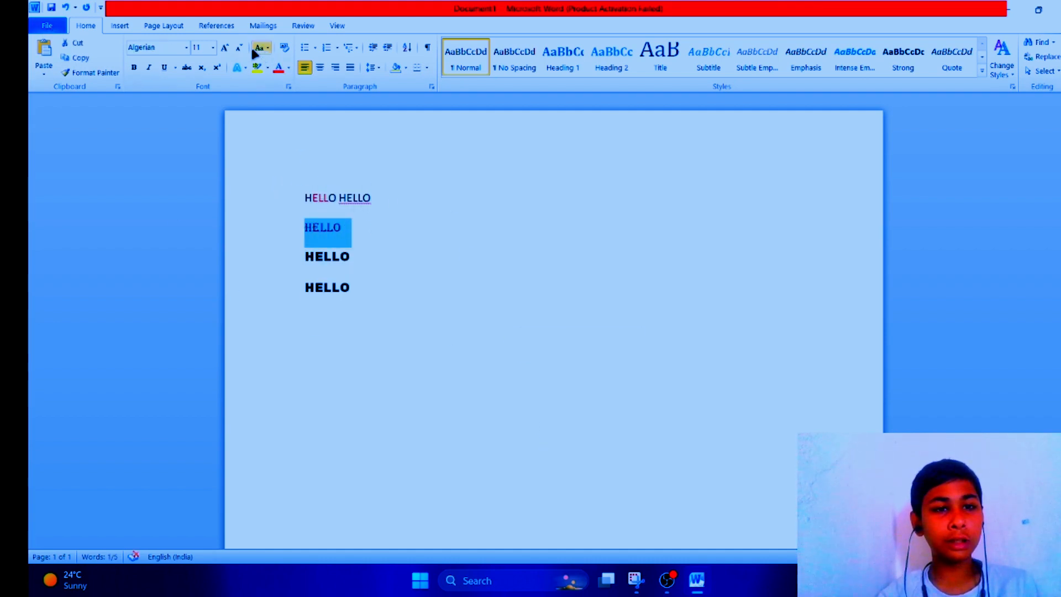
{"action": "left_click", "coordinate": [213, 47]}
{"action": "left_click", "coordinate": [198, 169]}
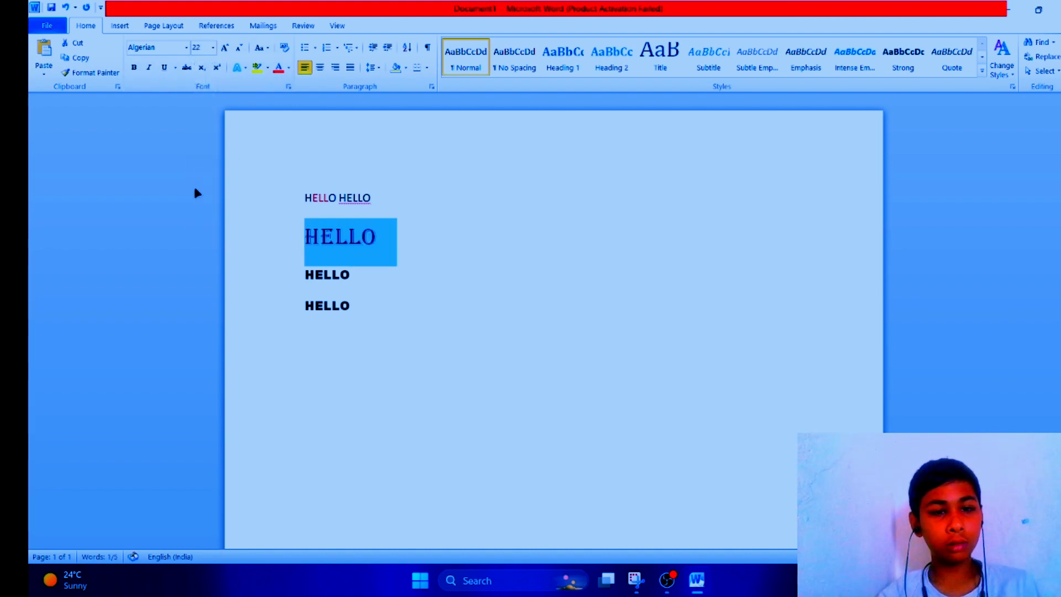
Step: Set the whole first HELLO HELLO line to font size 72
{"action": "left_click", "coordinate": [196, 192]}
{"action": "left_click", "coordinate": [213, 48]}
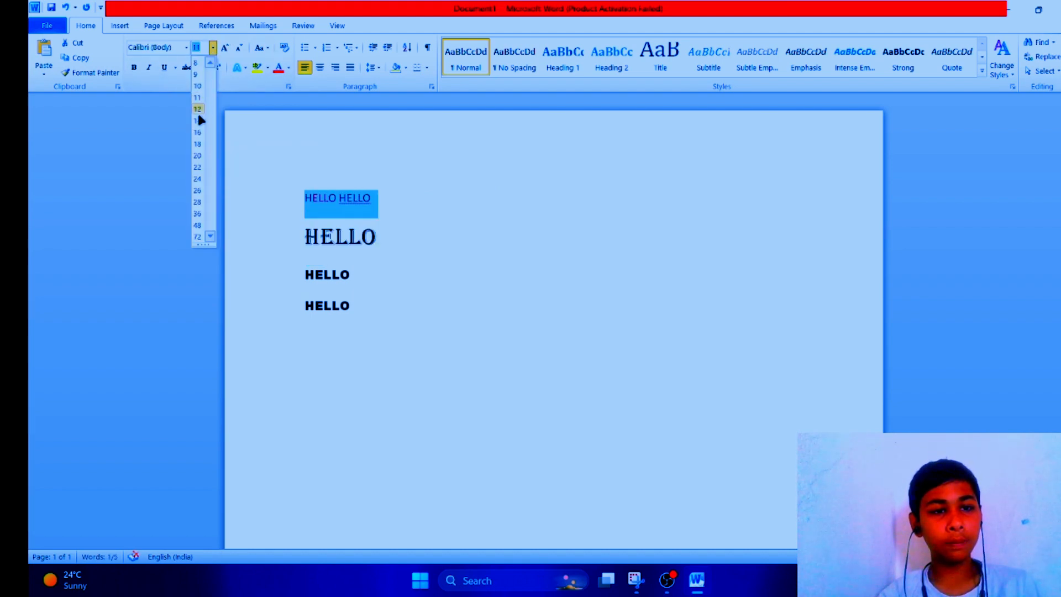
{"action": "left_click", "coordinate": [197, 237]}
Step: Set the first HELLO word to 200 pt and shrink it stepwise down to 90 pt
{"action": "left_click", "coordinate": [392, 237]}
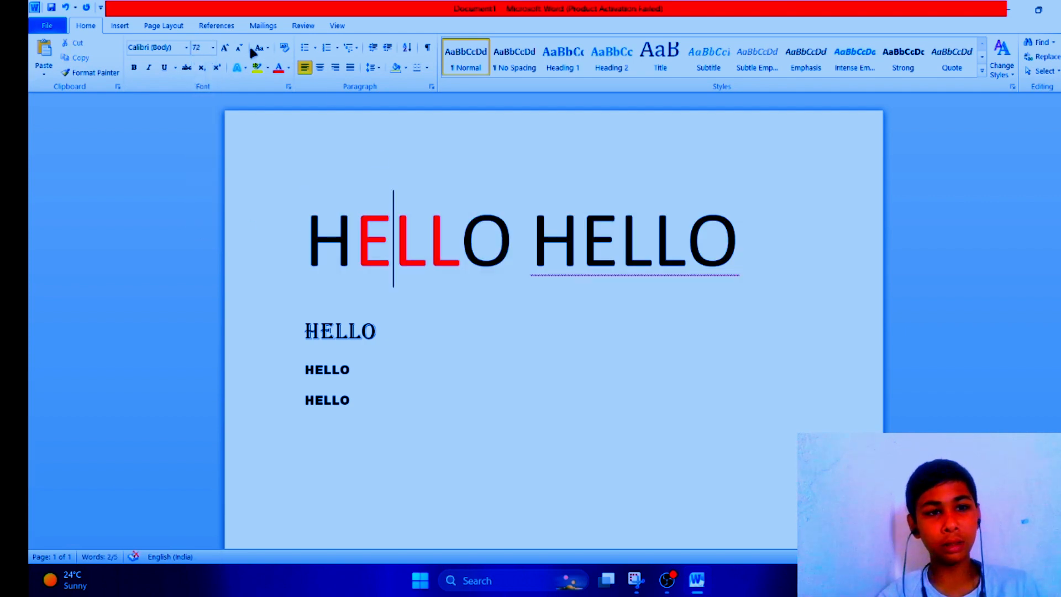
{"action": "left_click", "coordinate": [197, 48]}
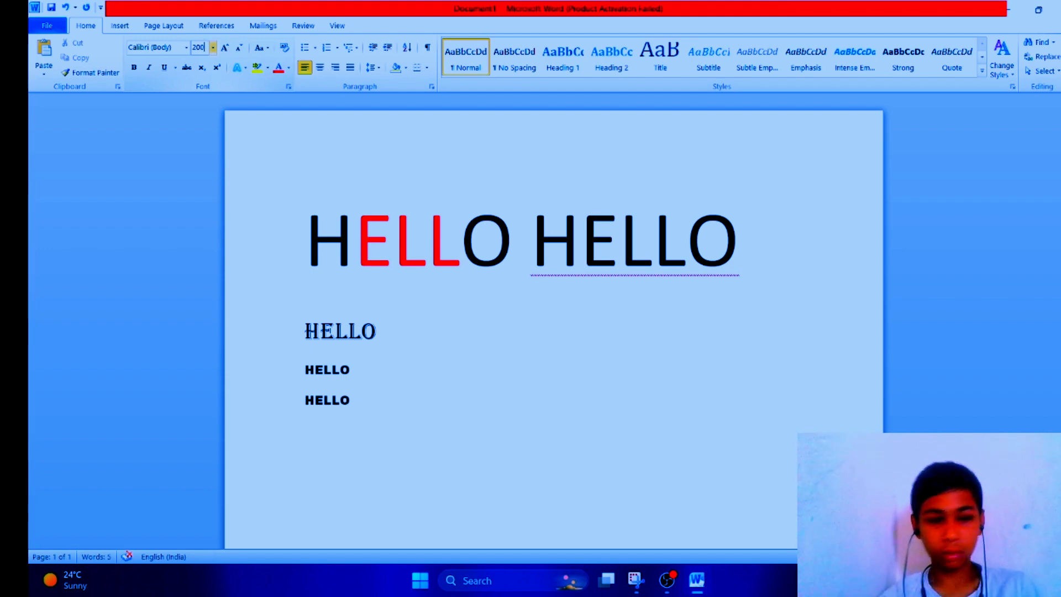
{"action": "key", "text": "Return"}
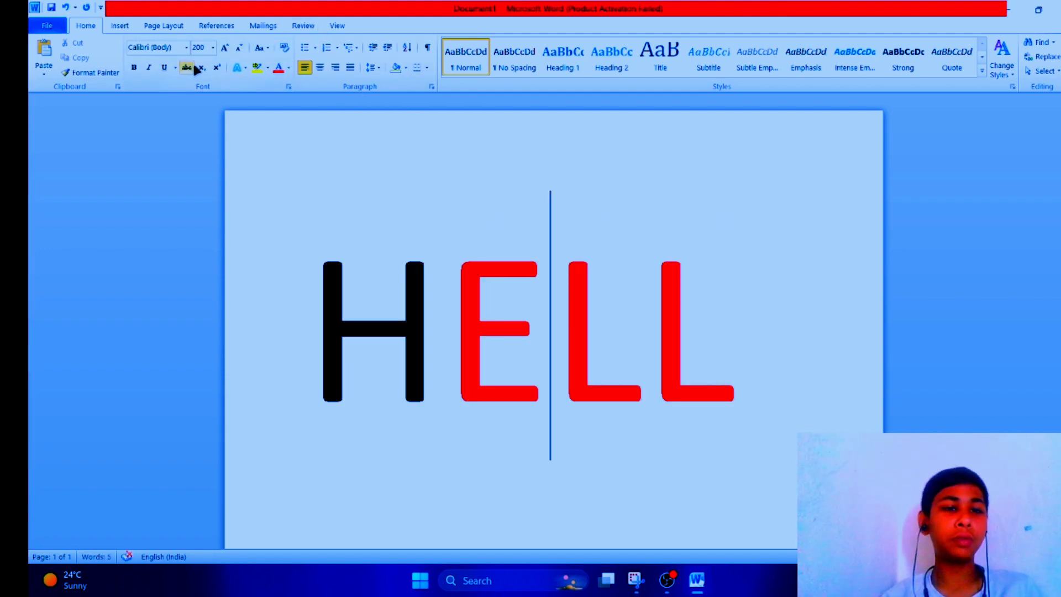
{"action": "left_click", "coordinate": [224, 48]}
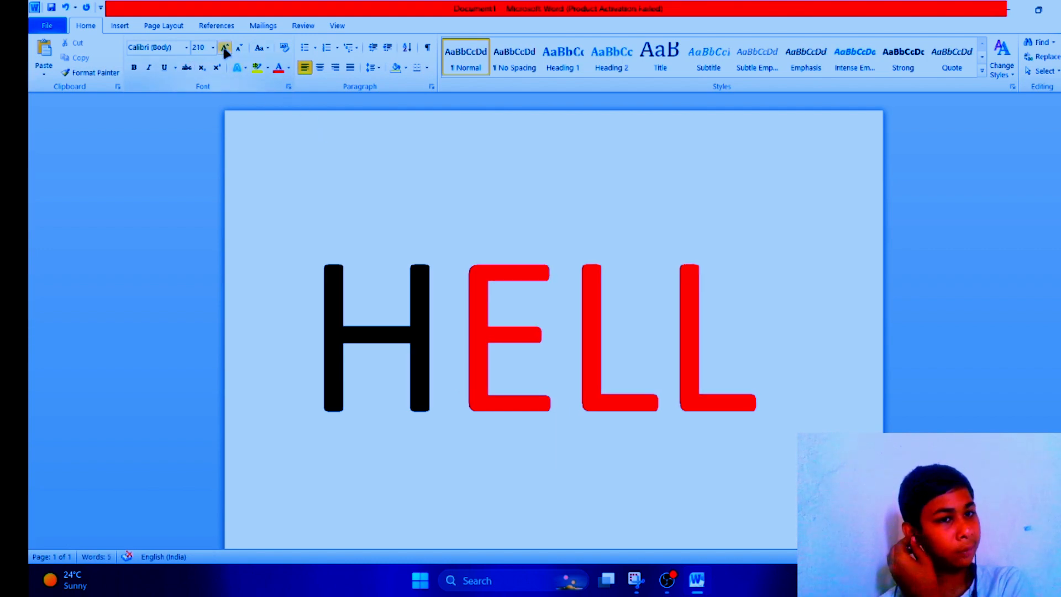
{"action": "left_click", "coordinate": [239, 48]}
{"action": "left_click", "coordinate": [239, 48]}
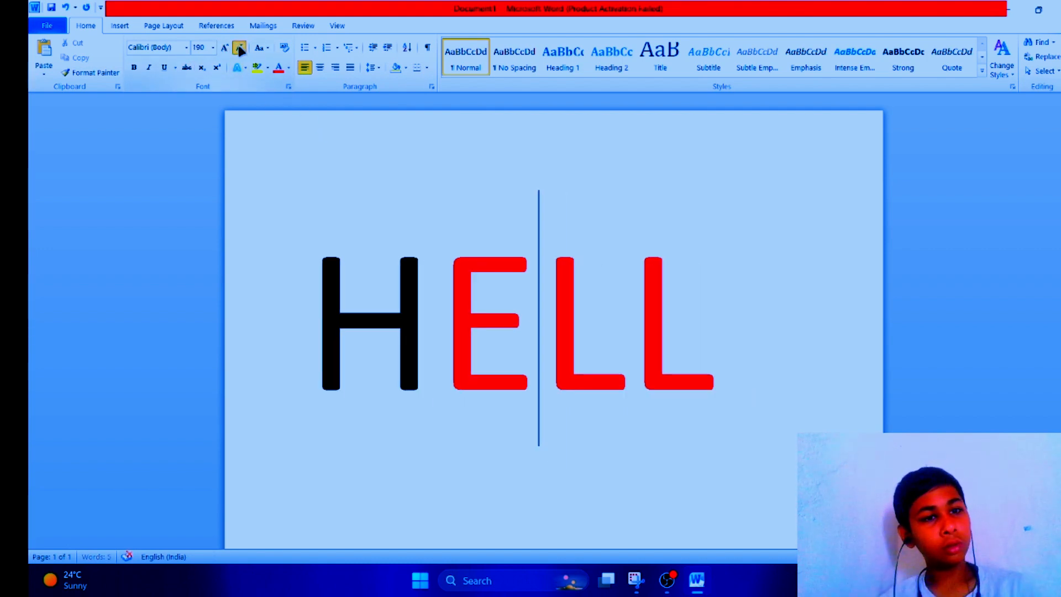
{"action": "left_click", "coordinate": [239, 48]}
{"action": "left_click", "coordinate": [239, 48]}
{"action": "left_click", "coordinate": [239, 48]}
{"action": "left_click", "coordinate": [240, 48]}
{"action": "left_click", "coordinate": [239, 48]}
{"action": "left_click", "coordinate": [240, 48]}
{"action": "left_click", "coordinate": [239, 48]}
{"action": "left_click", "coordinate": [240, 48]}
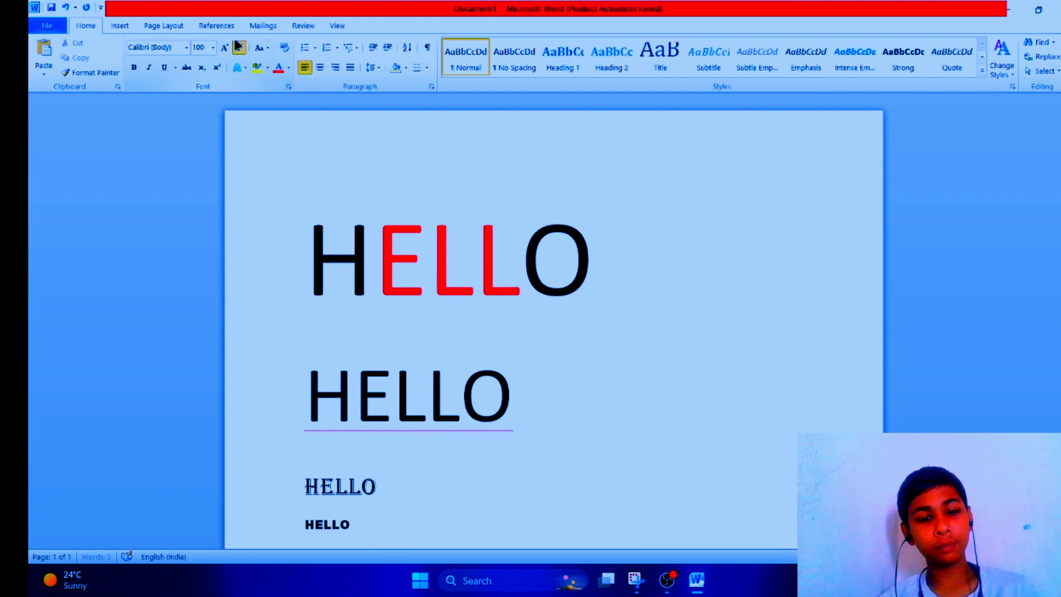
{"action": "left_click", "coordinate": [239, 48]}
{"action": "left_click", "coordinate": [216, 26]}
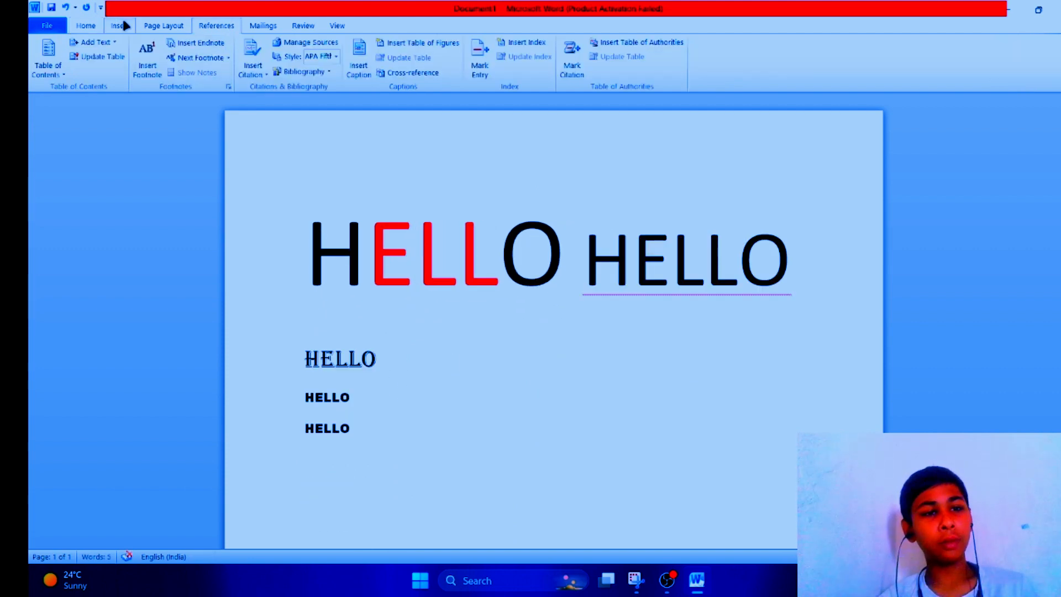
{"action": "left_click", "coordinate": [86, 26]}
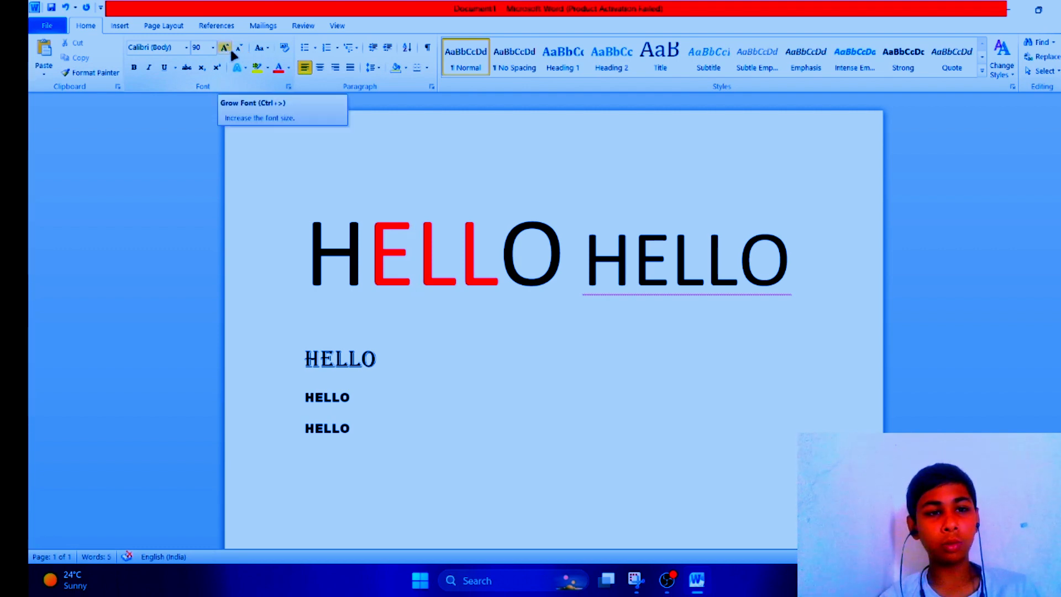
Step: Select the whole first line, grow its font one step and shrink it three steps
{"action": "left_click", "coordinate": [213, 47]}
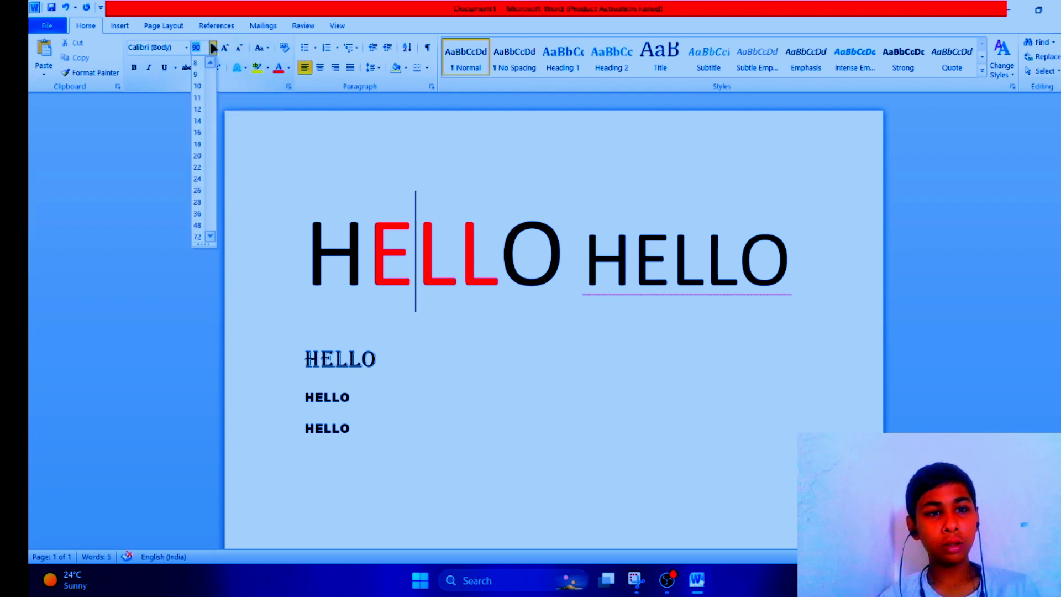
{"action": "left_click", "coordinate": [360, 240]}
{"action": "left_click", "coordinate": [321, 224]}
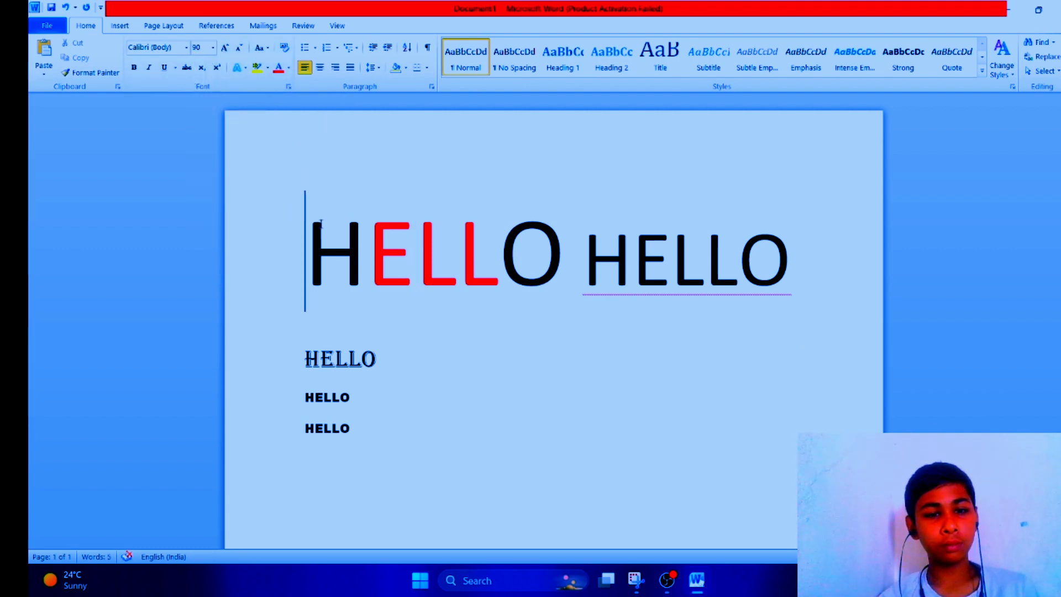
{"action": "triple_click", "coordinate": [321, 224]}
{"action": "left_click", "coordinate": [224, 48]}
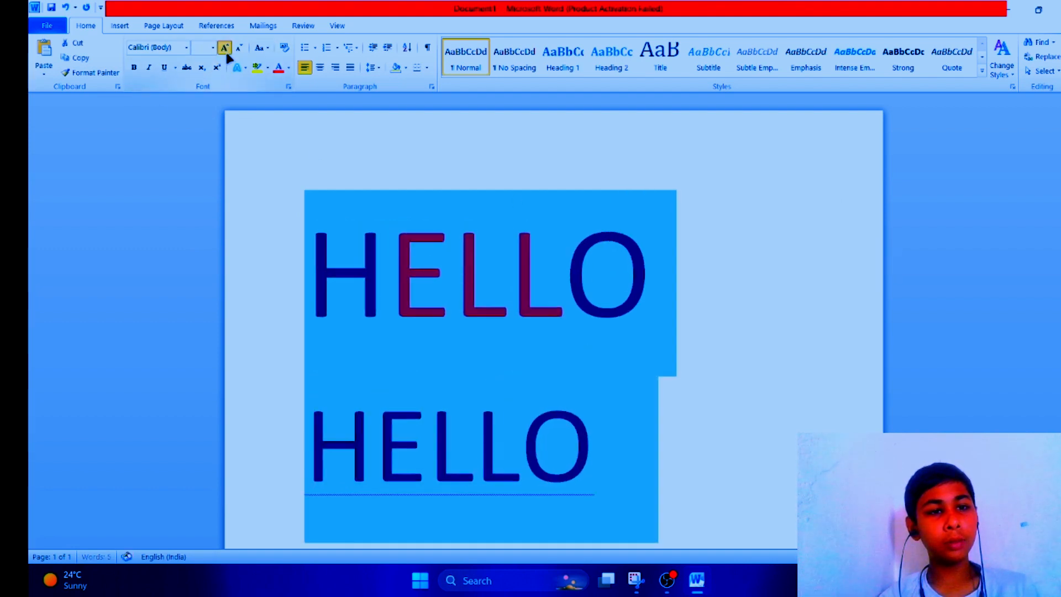
{"action": "left_click", "coordinate": [243, 48]}
{"action": "left_click", "coordinate": [243, 48]}
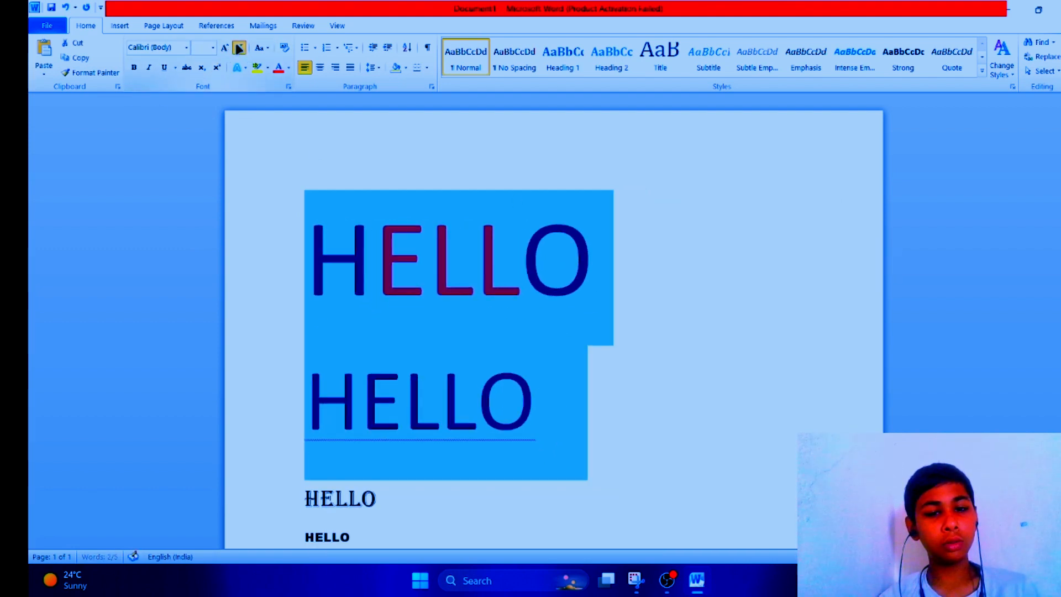
{"action": "left_click", "coordinate": [243, 48]}
Step: Apply lowercase and Toggle Case to the selected first line
{"action": "left_click", "coordinate": [261, 47]}
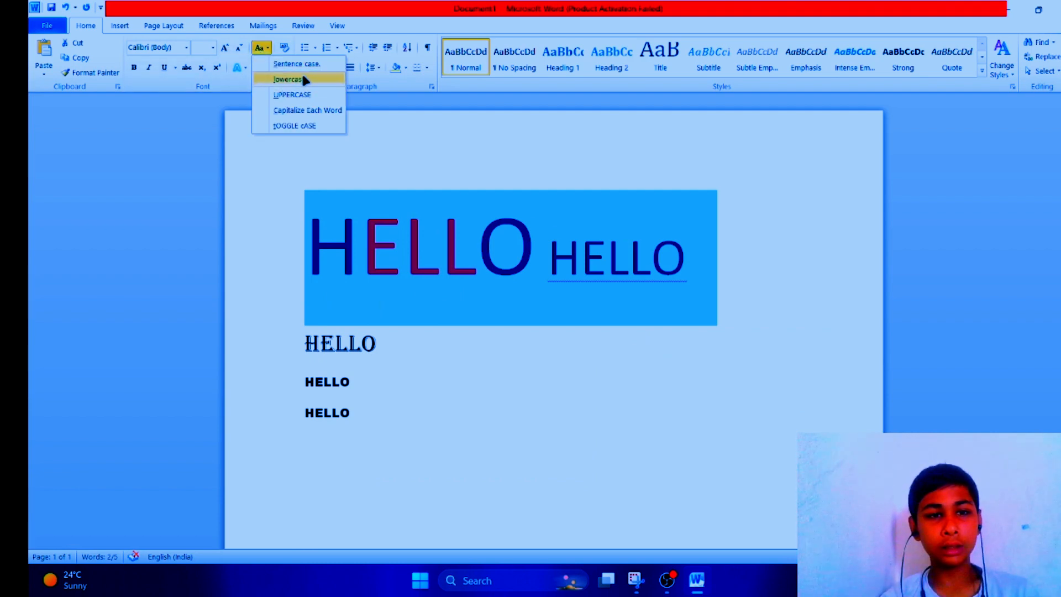
{"action": "left_click", "coordinate": [290, 79]}
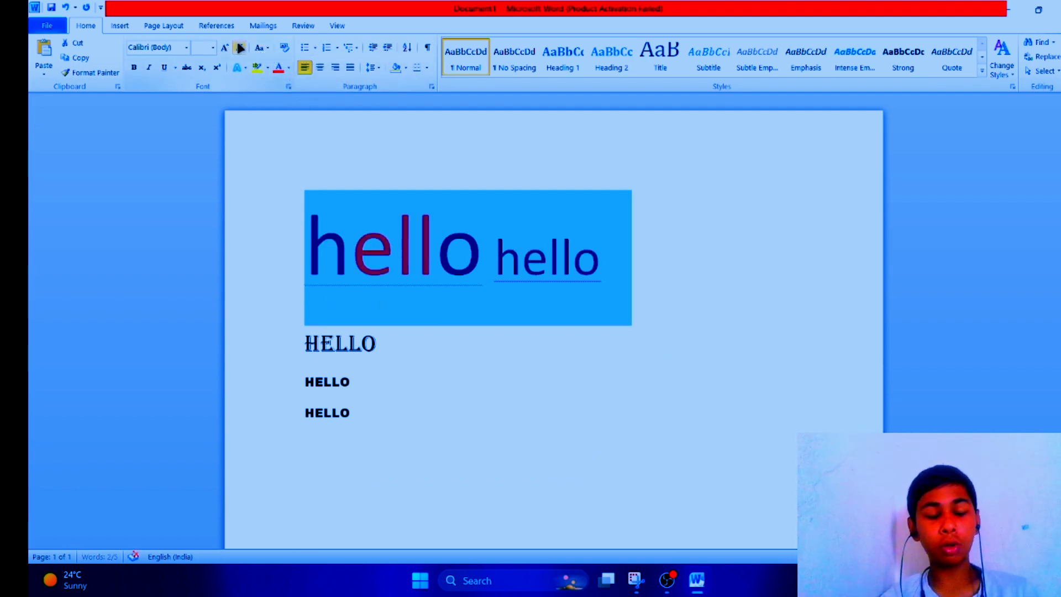
{"action": "left_click", "coordinate": [259, 48]}
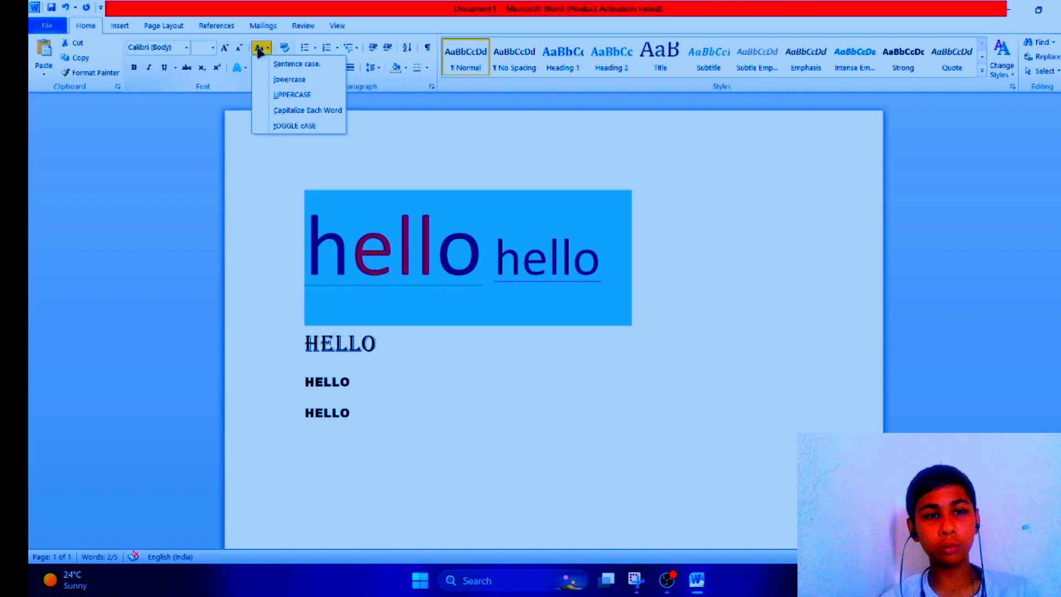
{"action": "left_click", "coordinate": [293, 125]}
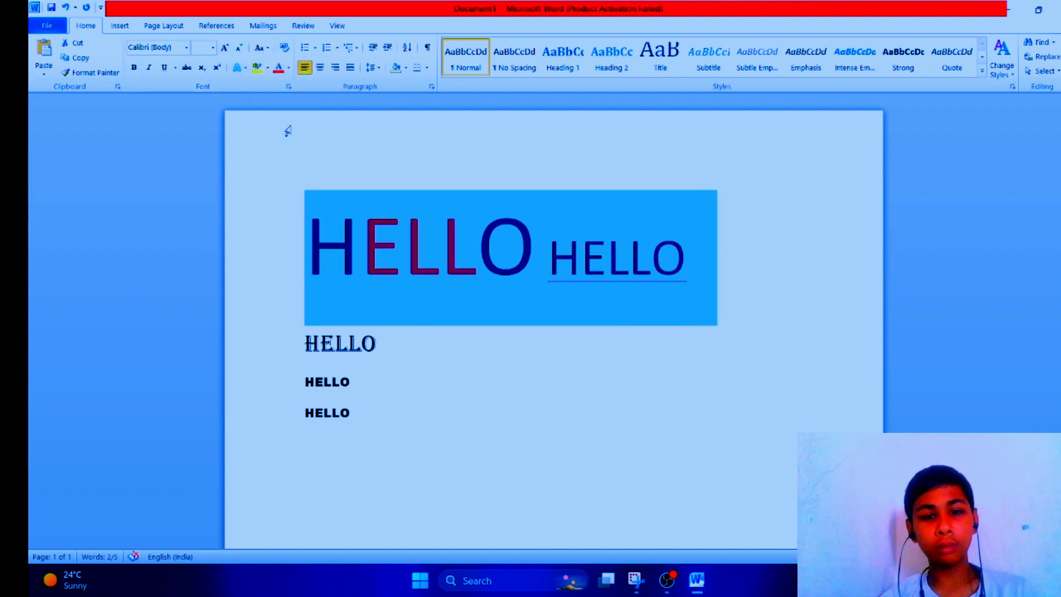
Step: Cycle the first line through UPPERCASE and Sentence case, ending with Capitalize Each Word
{"action": "left_click", "coordinate": [260, 47]}
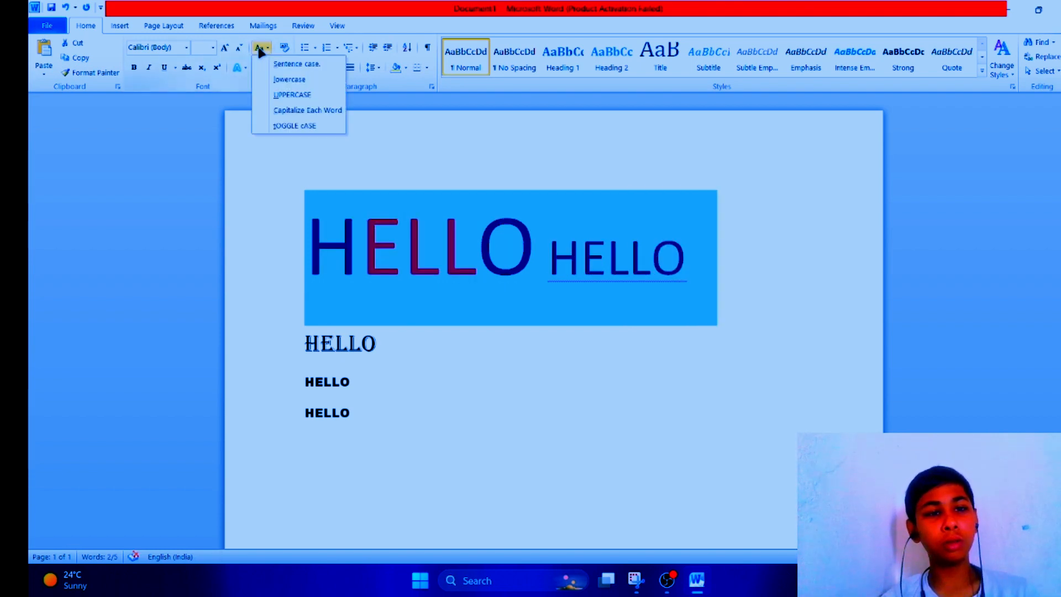
{"action": "left_click", "coordinate": [277, 94]}
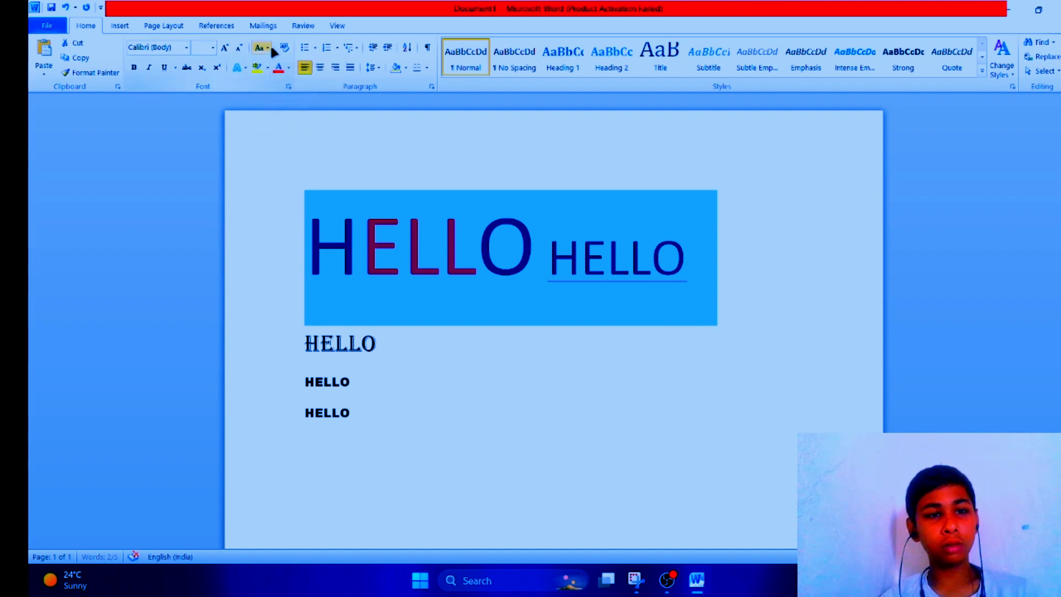
{"action": "left_click", "coordinate": [268, 47]}
{"action": "left_click", "coordinate": [277, 63]}
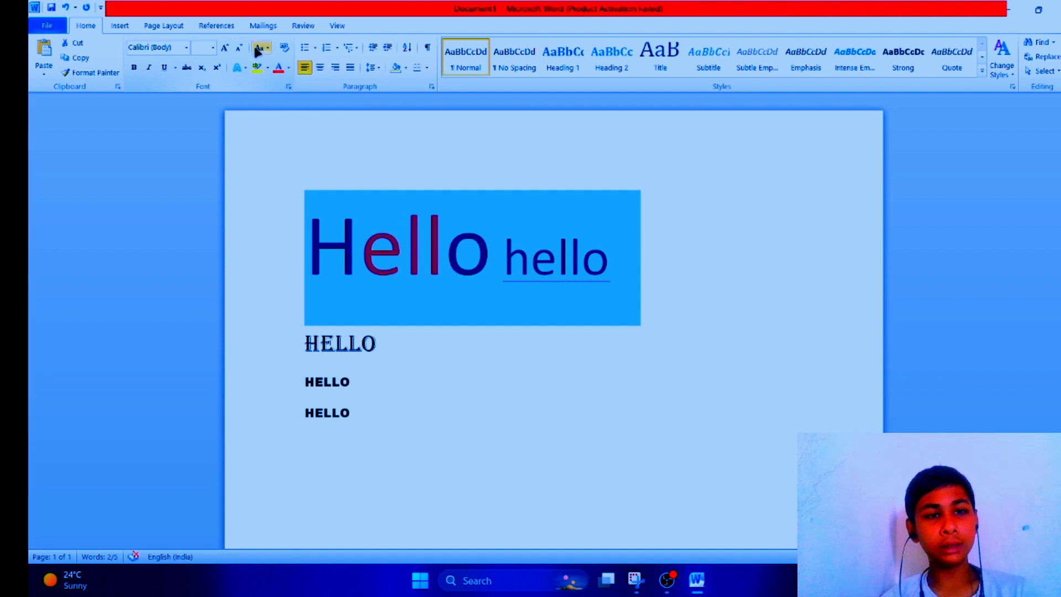
{"action": "left_click", "coordinate": [262, 47]}
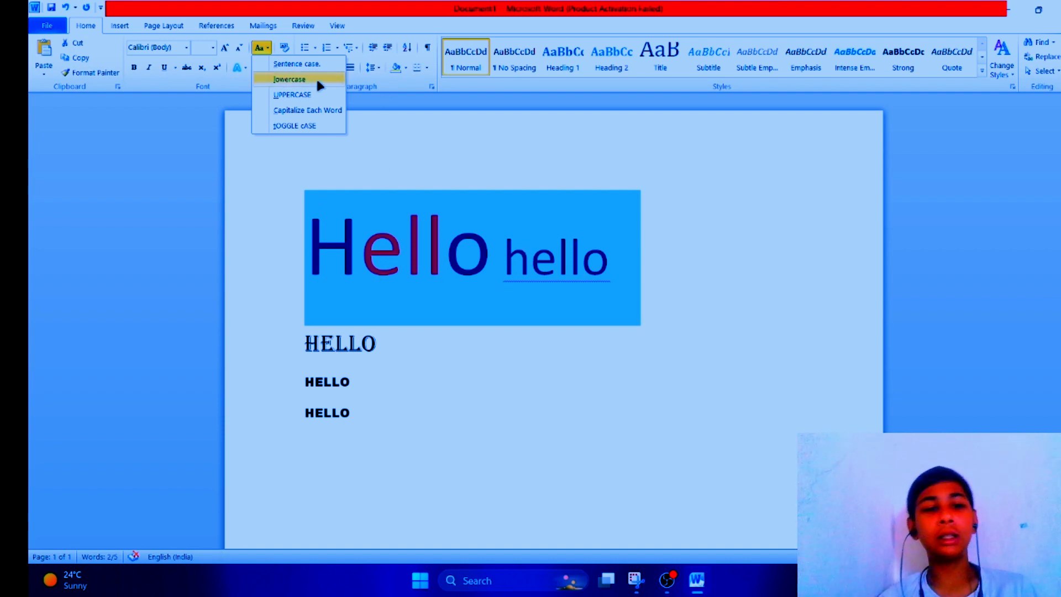
{"action": "left_click", "coordinate": [308, 110]}
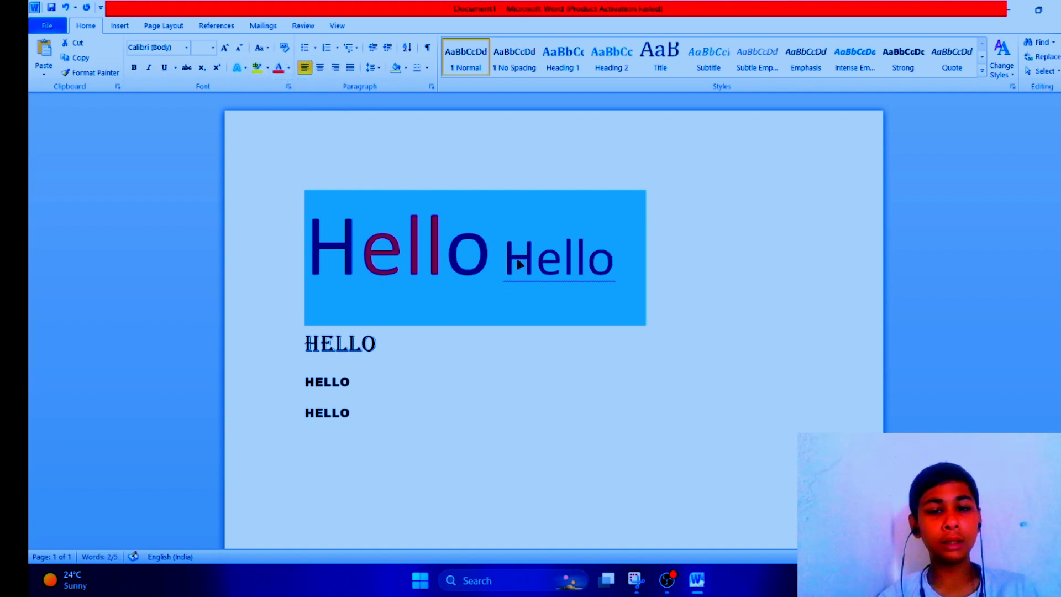
Step: Undo the last two edits and clear all text from the document
{"action": "left_click", "coordinate": [606, 338]}
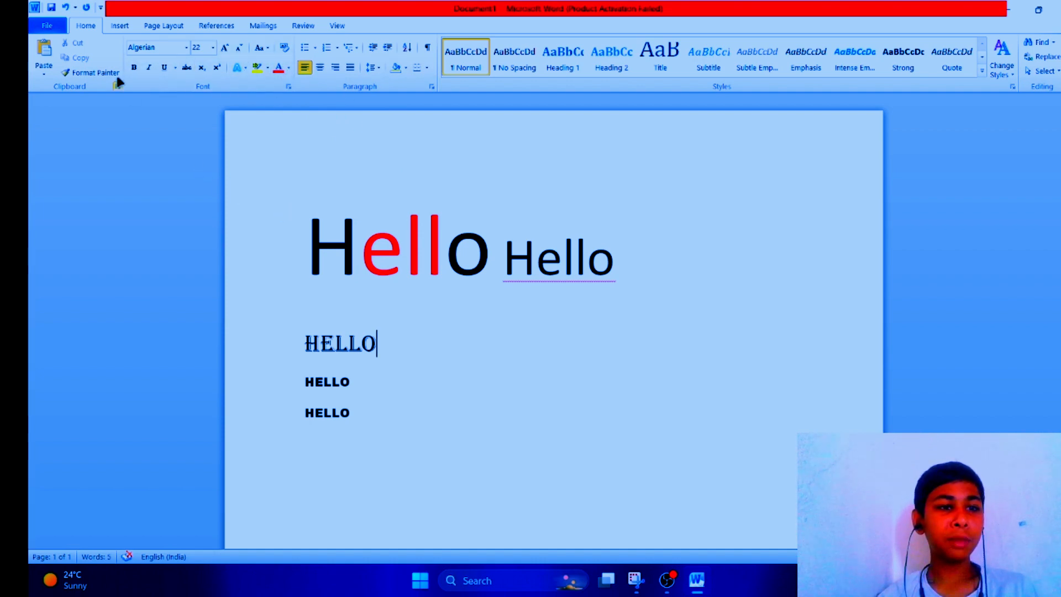
{"action": "left_click_drag", "start_coordinate": [304, 324], "coordinate": [433, 379]}
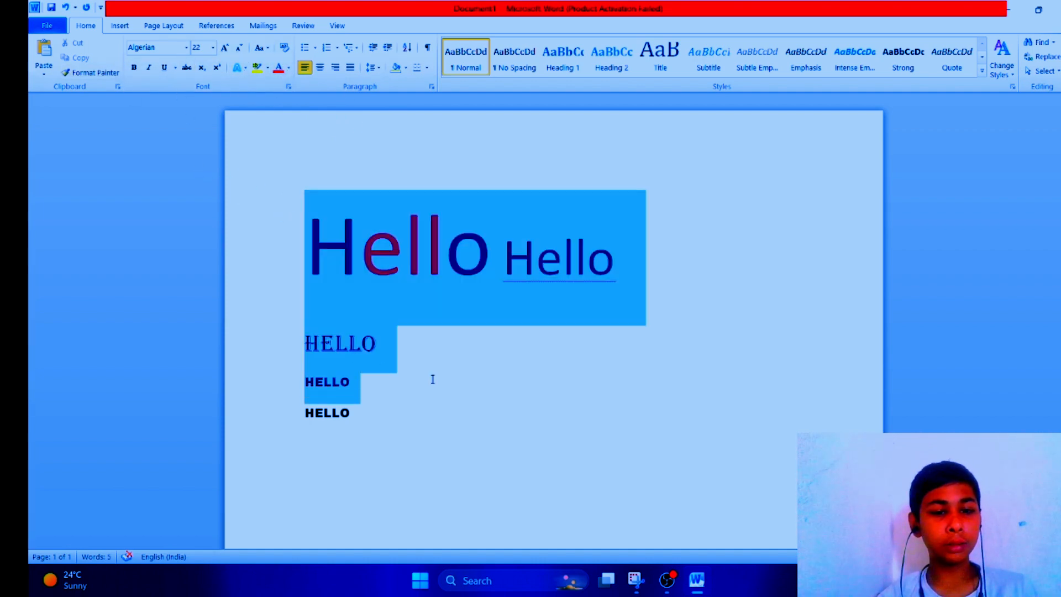
{"action": "left_click", "coordinate": [420, 399]}
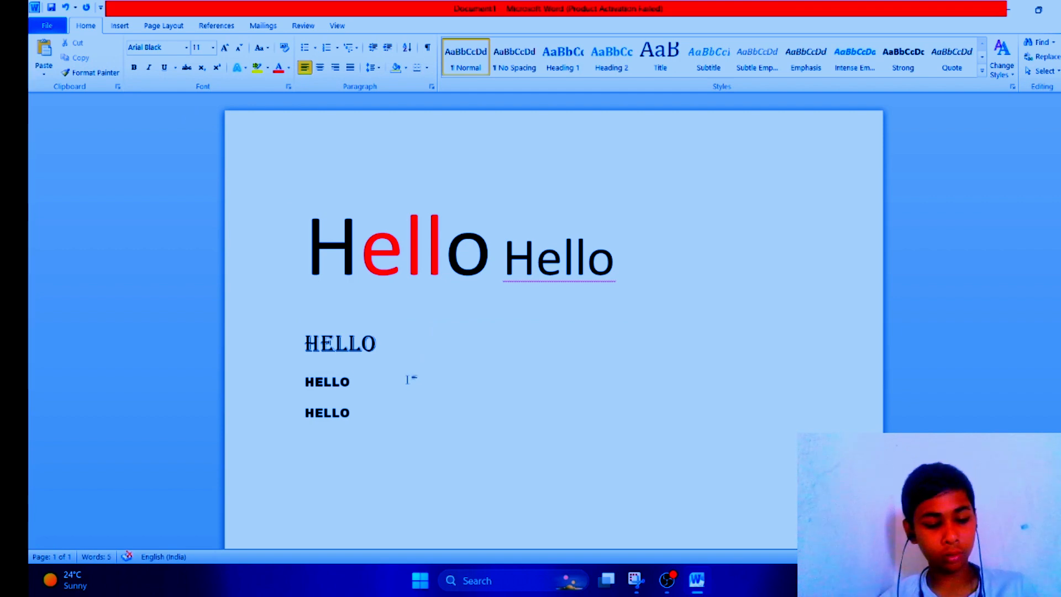
{"action": "key", "text": "ctrl+z"}
{"action": "key", "text": "ctrl+z"}
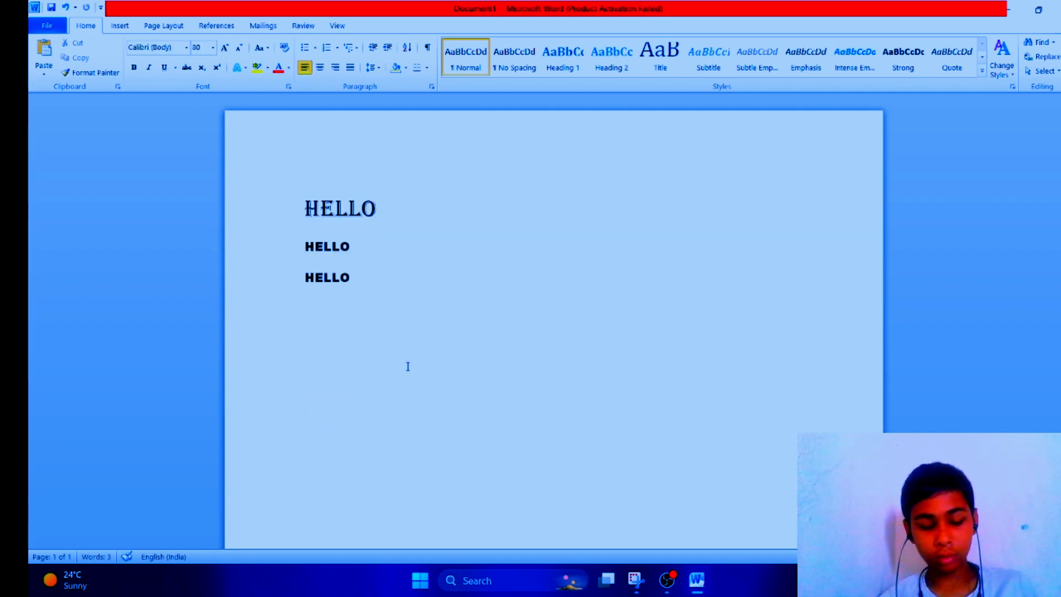
{"action": "key", "text": "ctrl+a"}
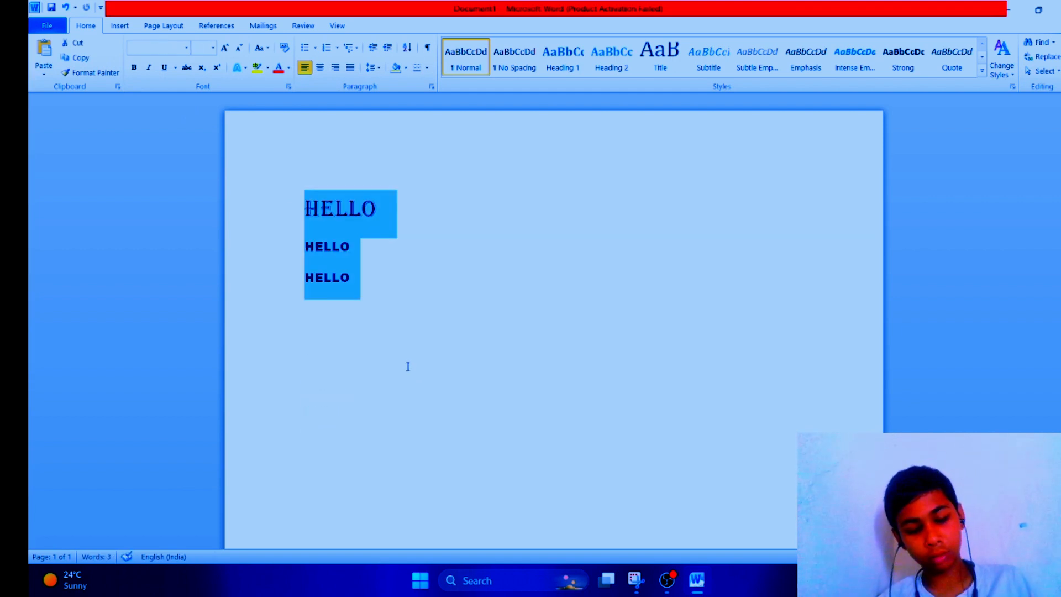
{"action": "key", "text": "Delete"}
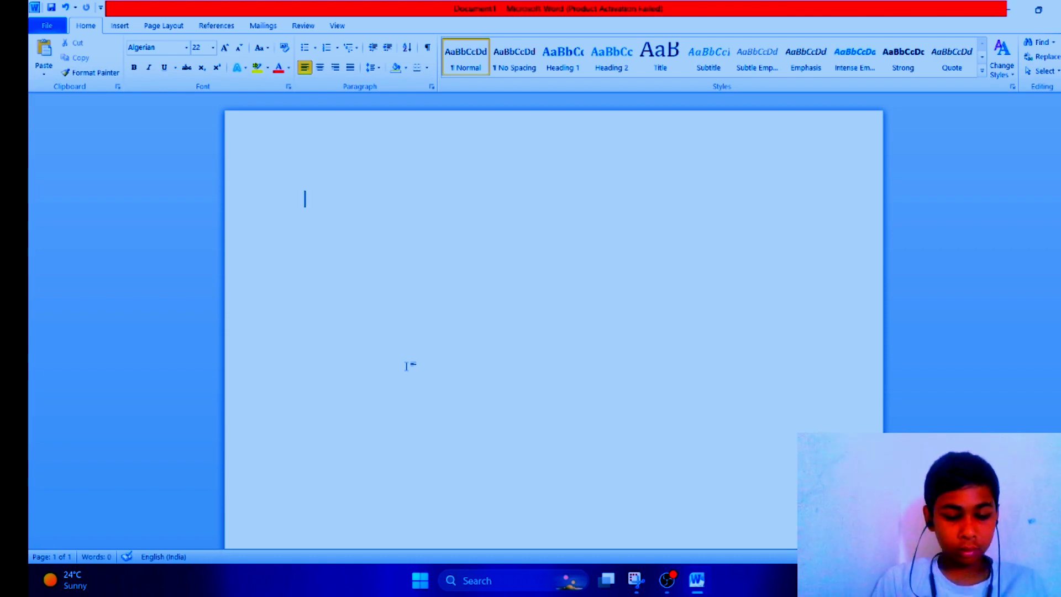
Step: Type COMMENT on the empty page and make it bold
{"action": "type", "text": "COMM"}
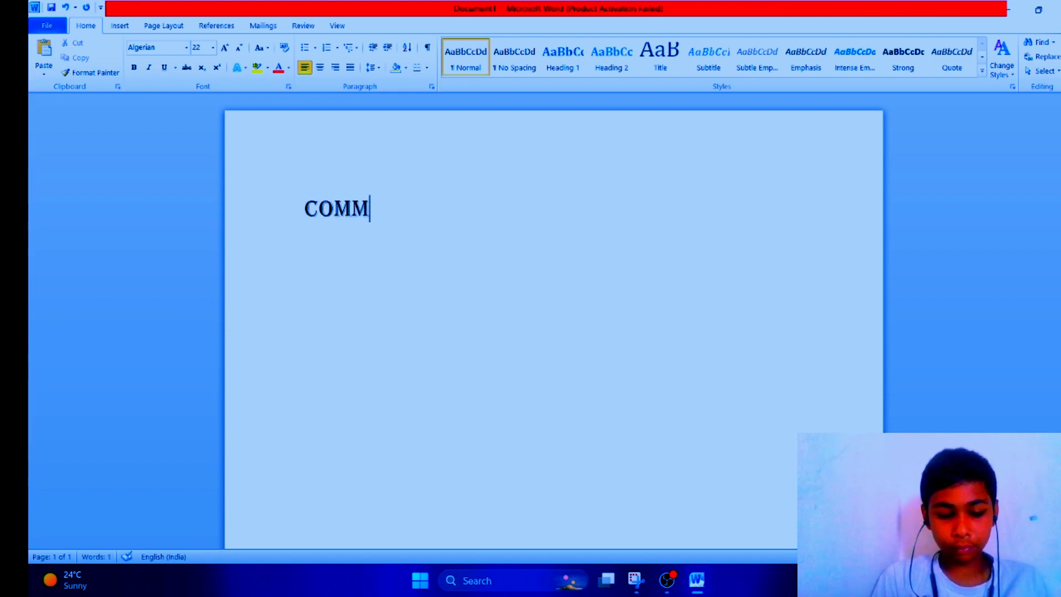
{"action": "type", "text": "ENT"}
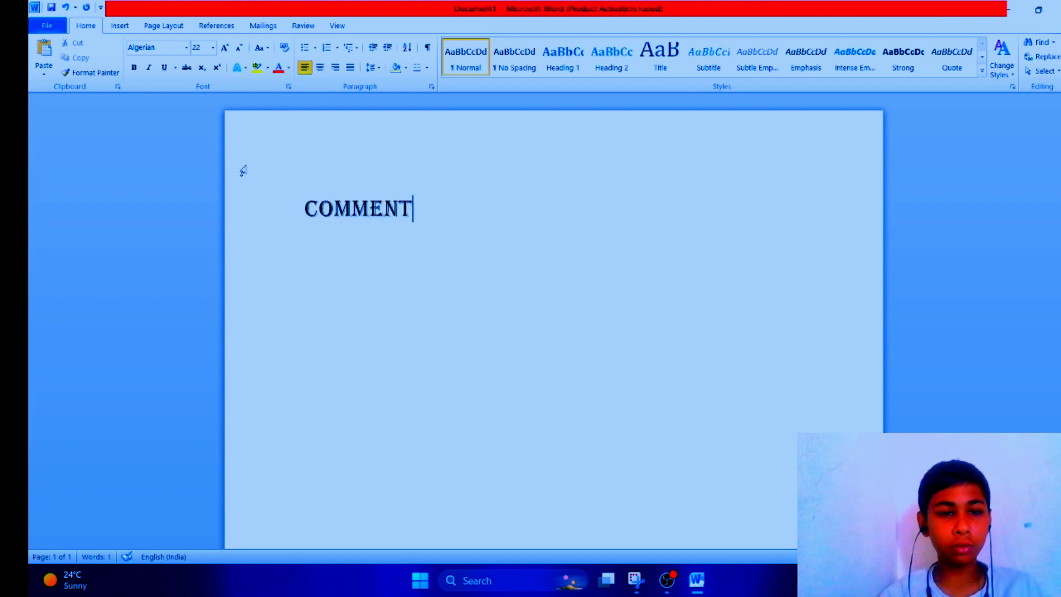
{"action": "left_click", "coordinate": [290, 195]}
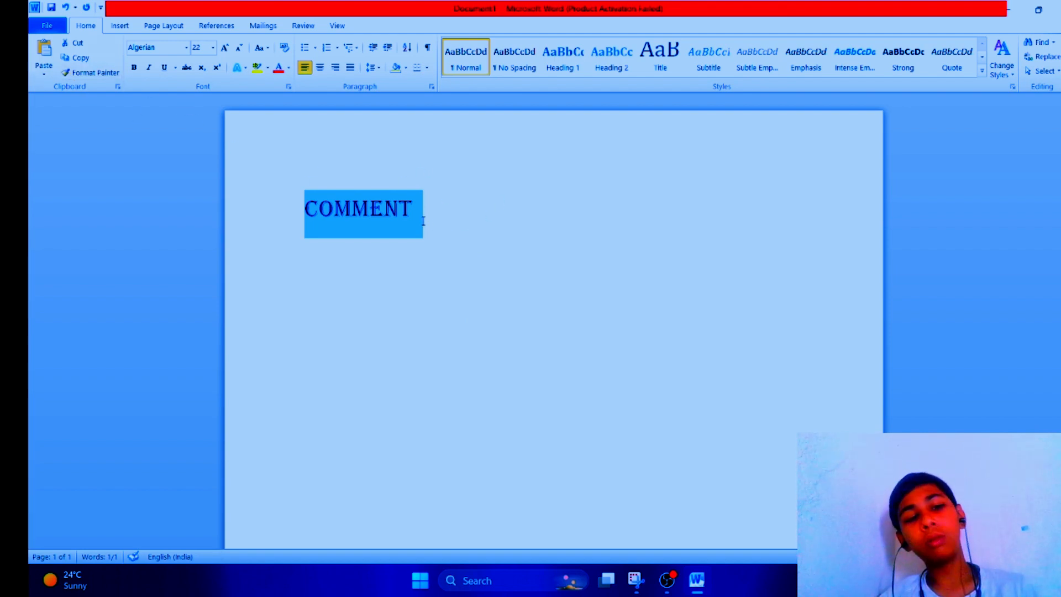
{"action": "left_click", "coordinate": [135, 68]}
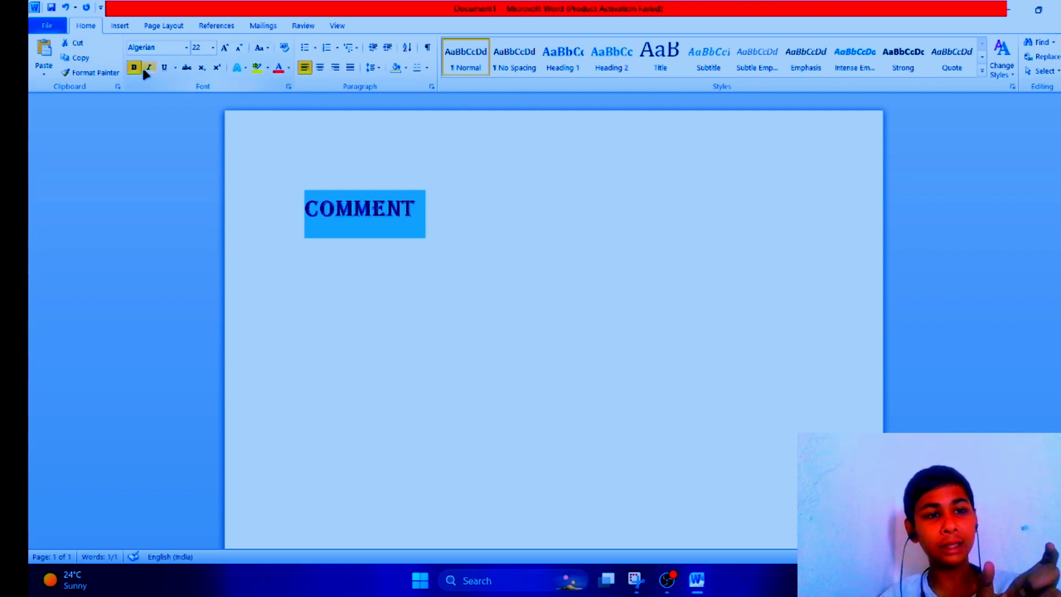
Step: Make the selected COMMENT text italic and underlined
{"action": "left_click", "coordinate": [149, 68]}
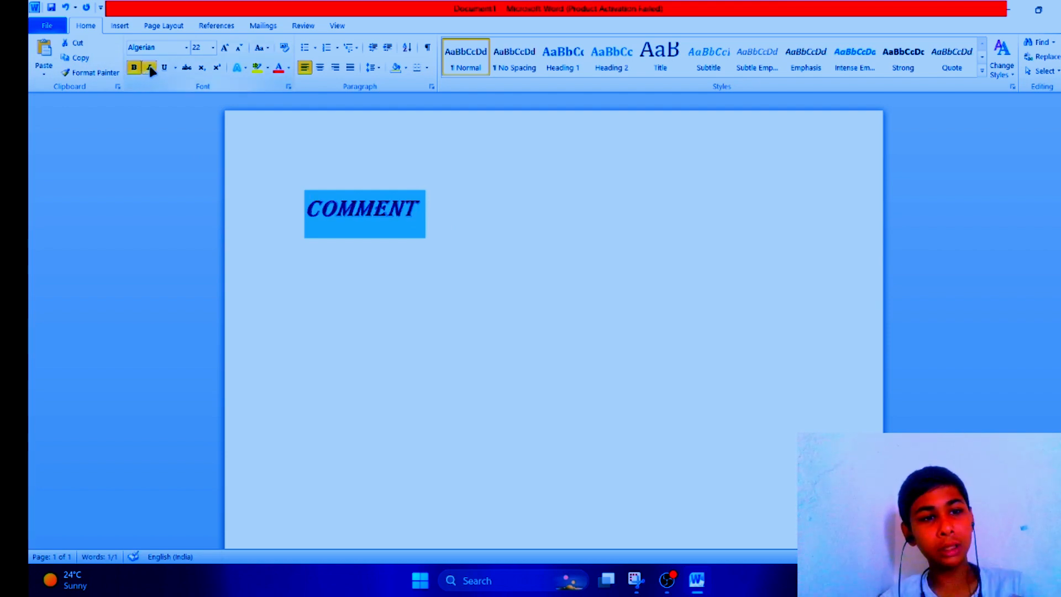
{"action": "left_click", "coordinate": [164, 68]}
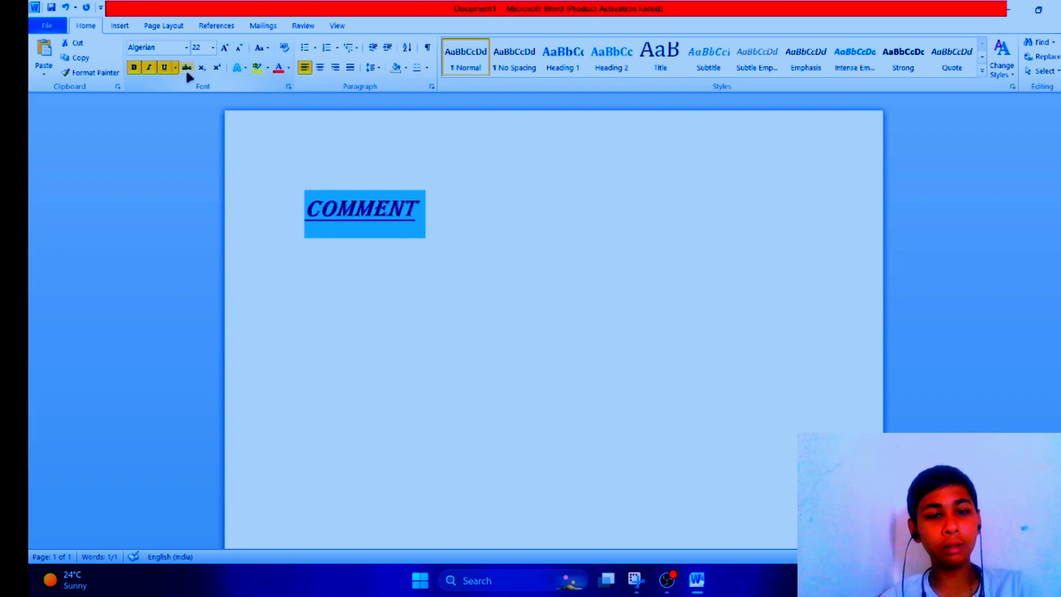
{"action": "left_click", "coordinate": [331, 215]}
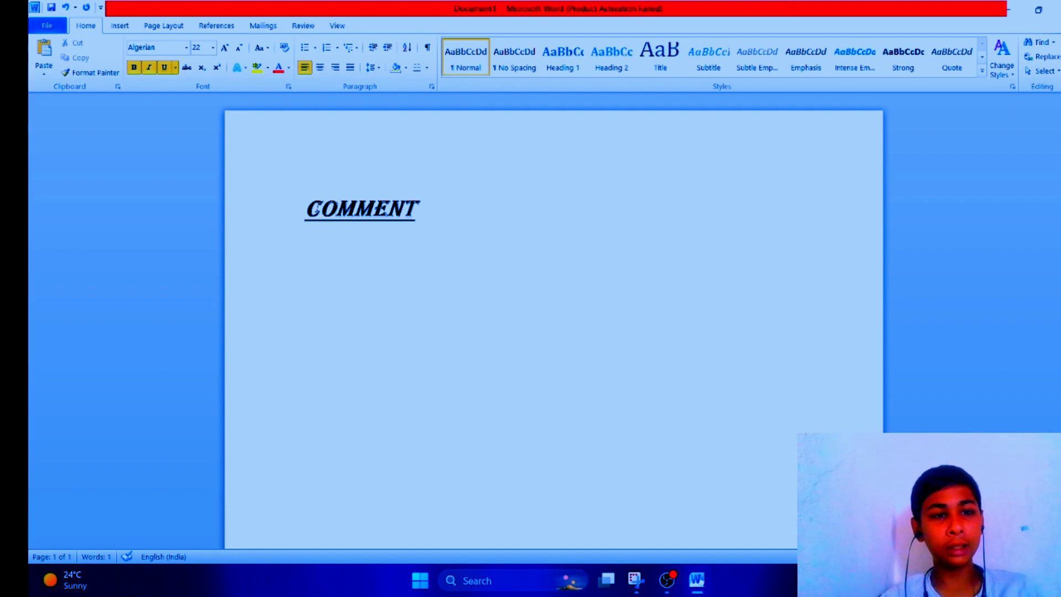
Step: Set the underline colour of COMMENT to red
{"action": "left_click_drag", "start_coordinate": [306, 195], "coordinate": [457, 253]}
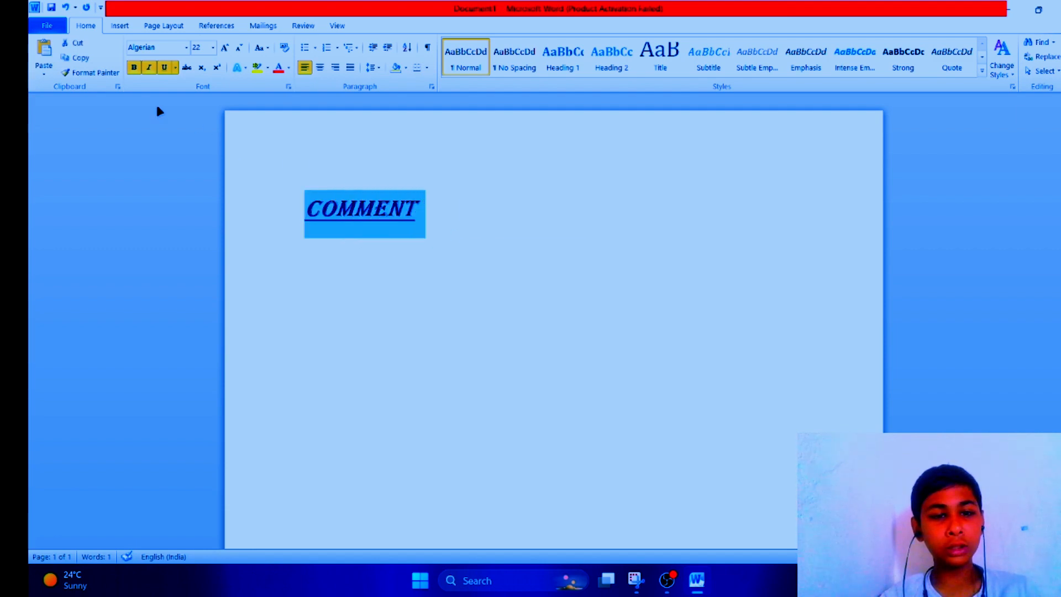
{"action": "left_click", "coordinate": [175, 66]}
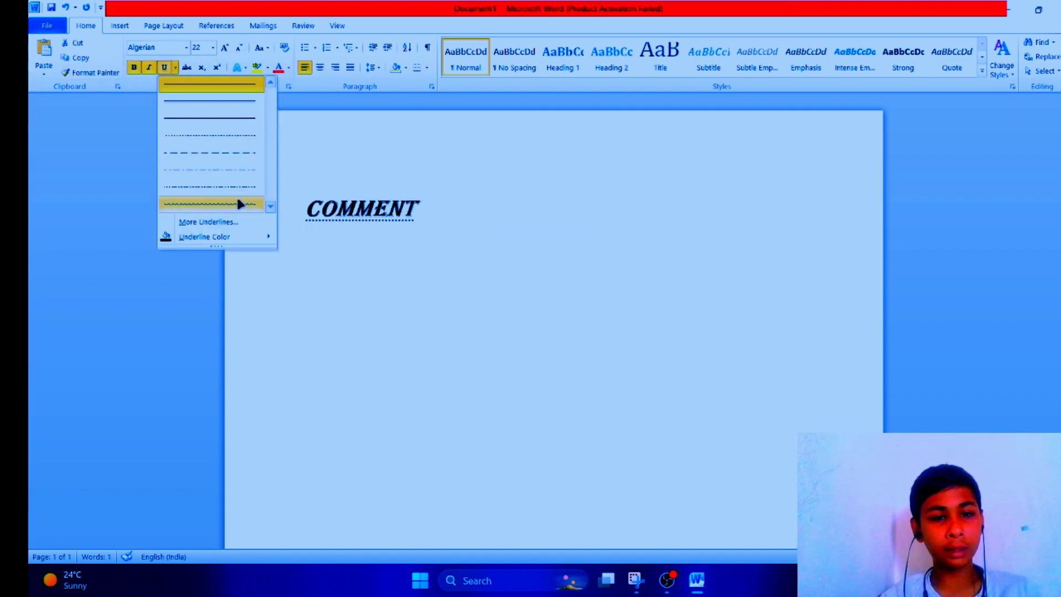
{"action": "mouse_move", "coordinate": [230, 237]}
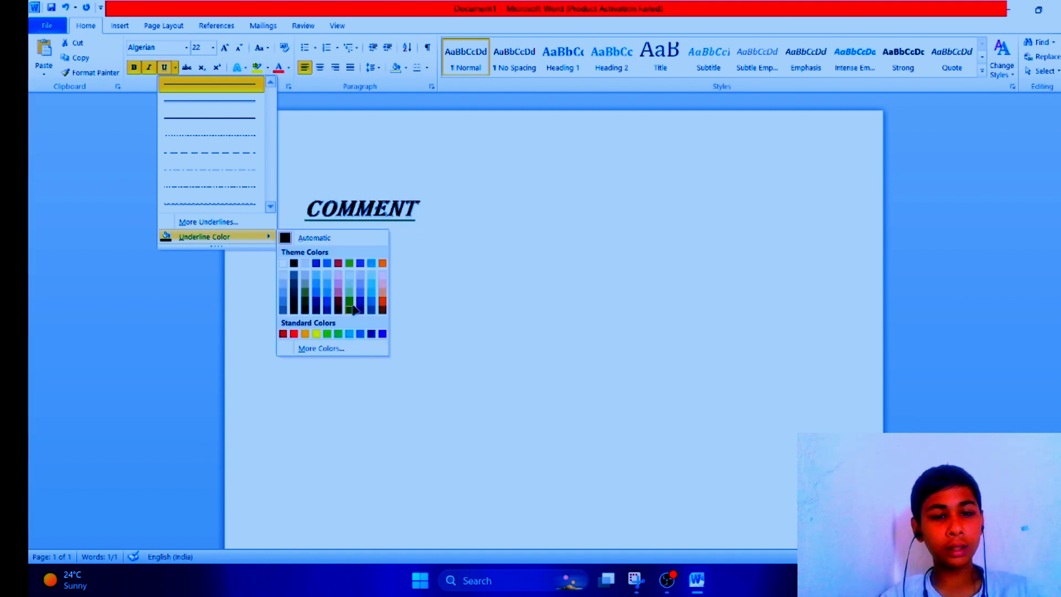
{"action": "left_click", "coordinate": [287, 332]}
{"action": "left_click", "coordinate": [333, 235]}
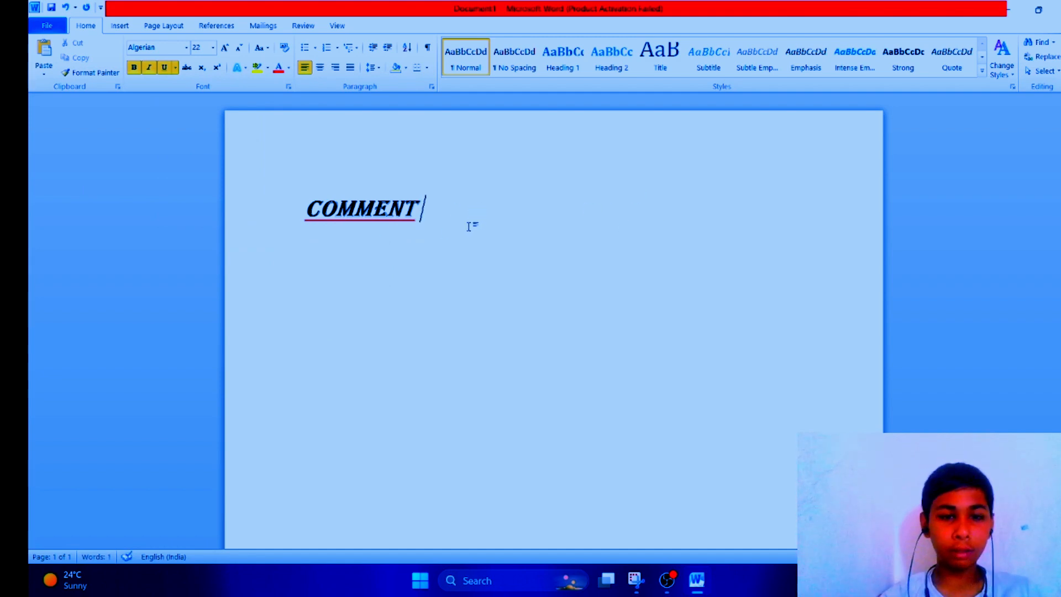
Step: Start a new line below COMMENT and type SUBSUCRIBE
{"action": "key", "text": "Return"}
{"action": "type", "text": "S"}
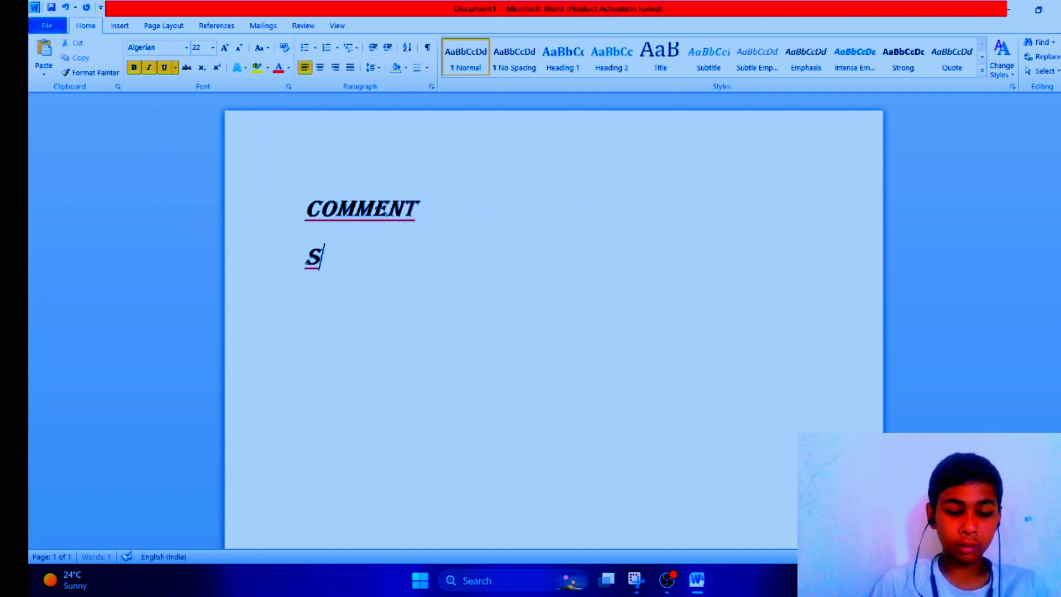
{"action": "type", "text": "UBSUC"}
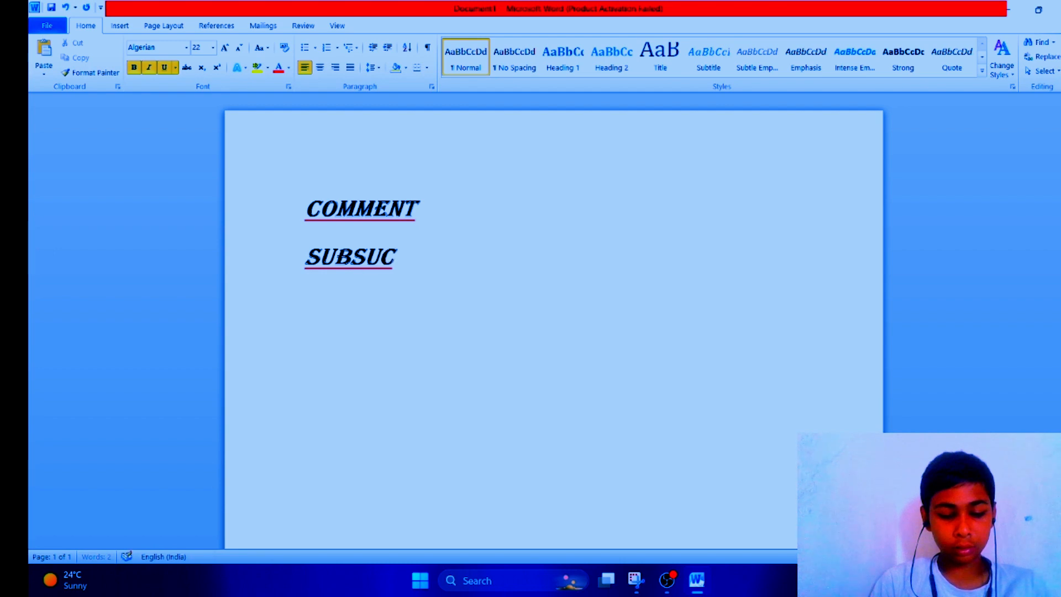
{"action": "type", "text": "RIBE"}
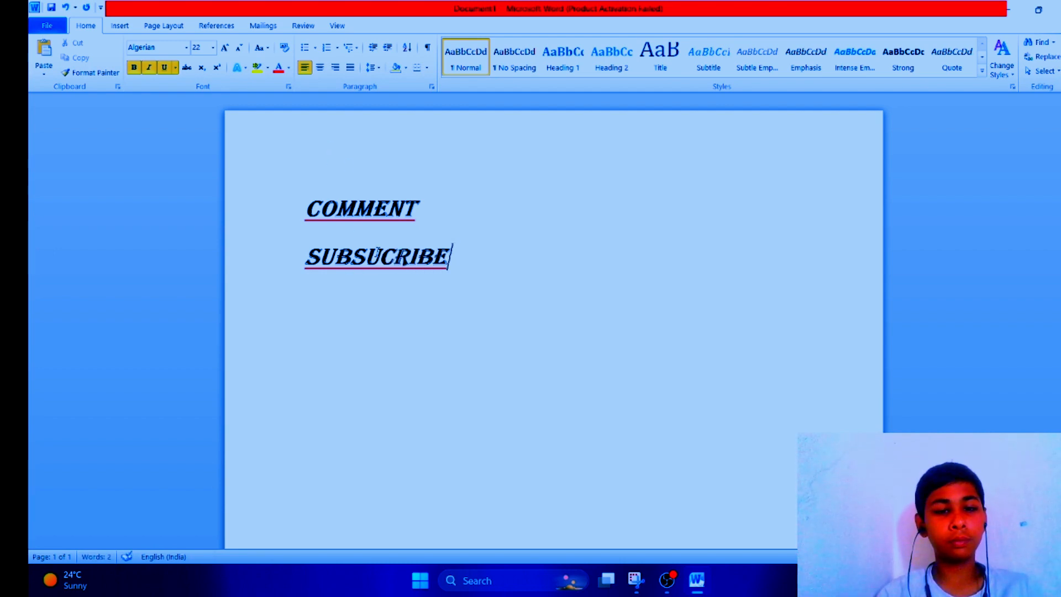
Step: Delete all the text on the page, leaving it empty
{"action": "left_click", "coordinate": [393, 259]}
{"action": "key", "text": "BackSpace"}
{"action": "key", "text": "BackSpace"}
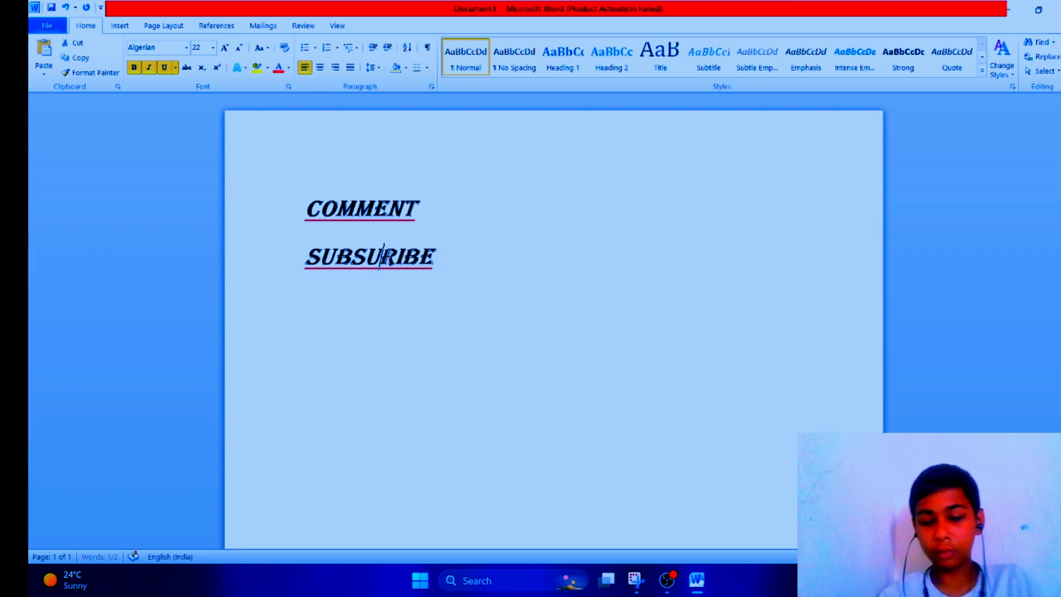
{"action": "key", "text": "BackSpace"}
{"action": "key", "text": "BackSpace"}
{"action": "key", "text": "BackSpace"}
{"action": "key", "text": "BackSpace"}
{"action": "key", "text": "BackSpace"}
{"action": "key", "text": "BackSpace"}
{"action": "key", "text": "BackSpace"}
{"action": "key", "text": "BackSpace"}
{"action": "key", "text": "BackSpace"}
{"action": "key", "text": "BackSpace"}
{"action": "key", "text": "BackSpace"}
{"action": "key", "text": "BackSpace"}
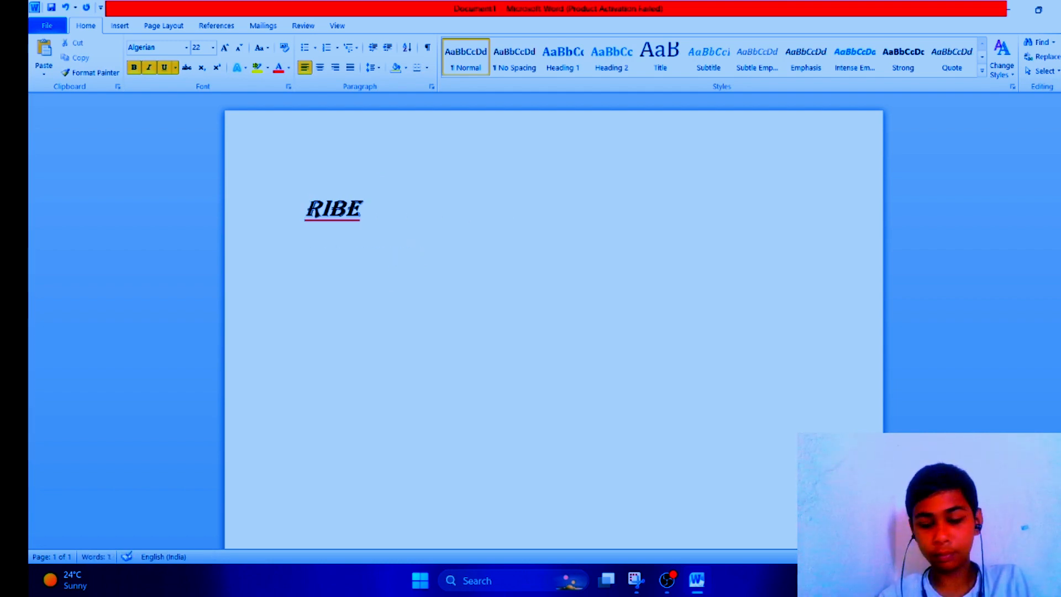
{"action": "key", "text": "Right"}
{"action": "key", "text": "Right"}
{"action": "key", "text": "Right"}
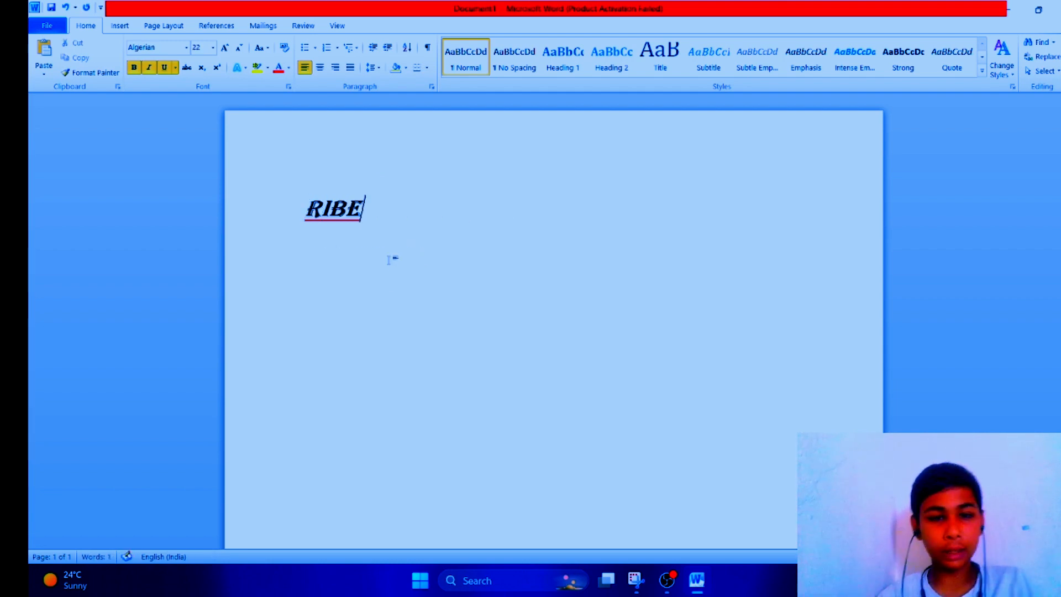
{"action": "key", "text": "BackSpace"}
{"action": "key", "text": "BackSpace"}
{"action": "key", "text": "BackSpace"}
{"action": "key", "text": "BackSpace"}
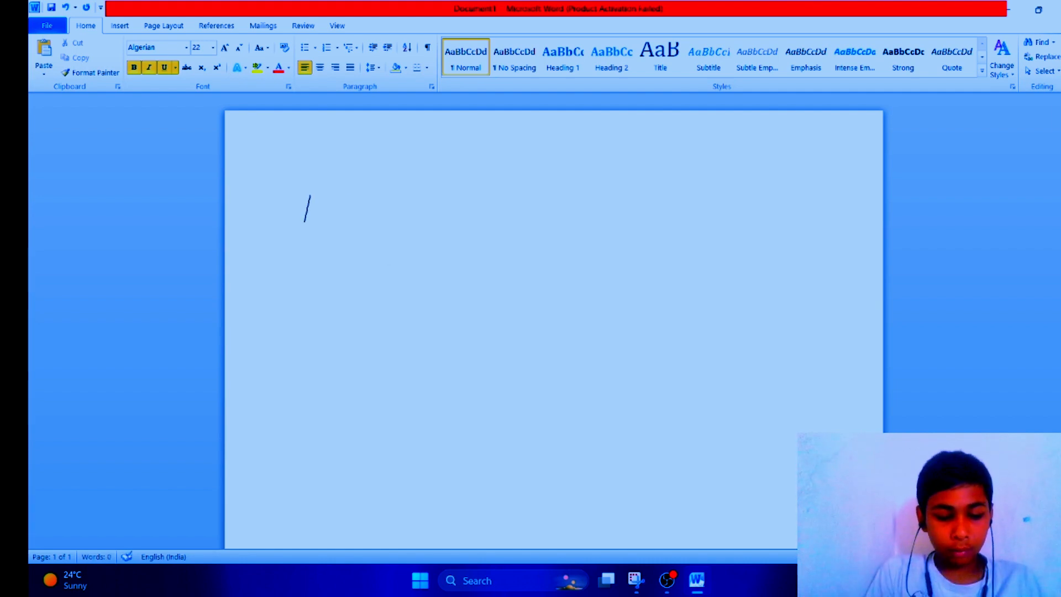
Step: Type SHLOK, apply superscript, then subscript, then remove subscript to return it to normal text
{"action": "type", "text": "SHLOK"}
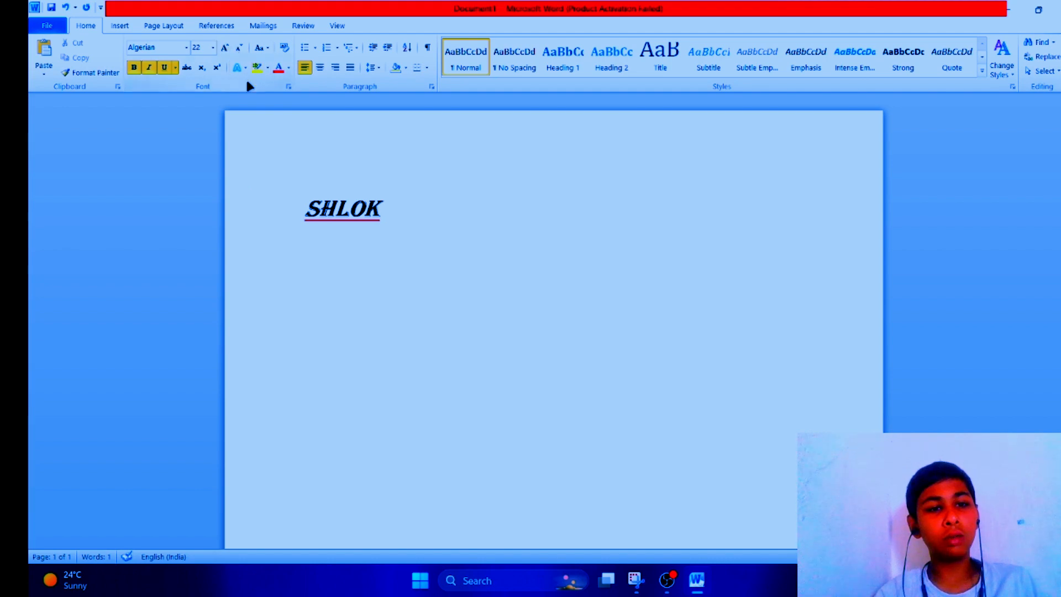
{"action": "left_click_drag", "start_coordinate": [265, 213], "coordinate": [515, 326]}
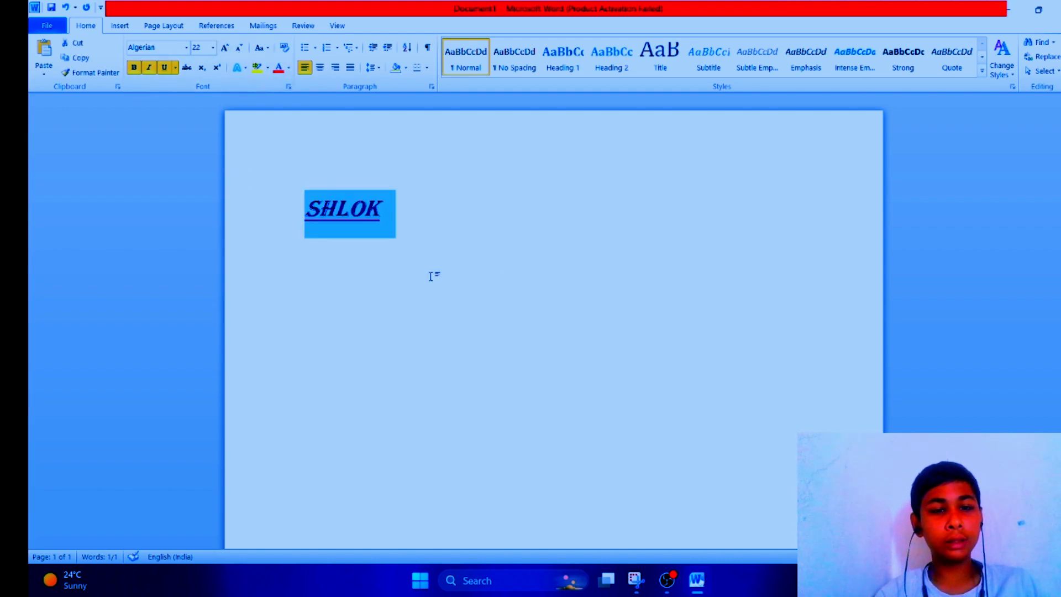
{"action": "left_click", "coordinate": [218, 66]}
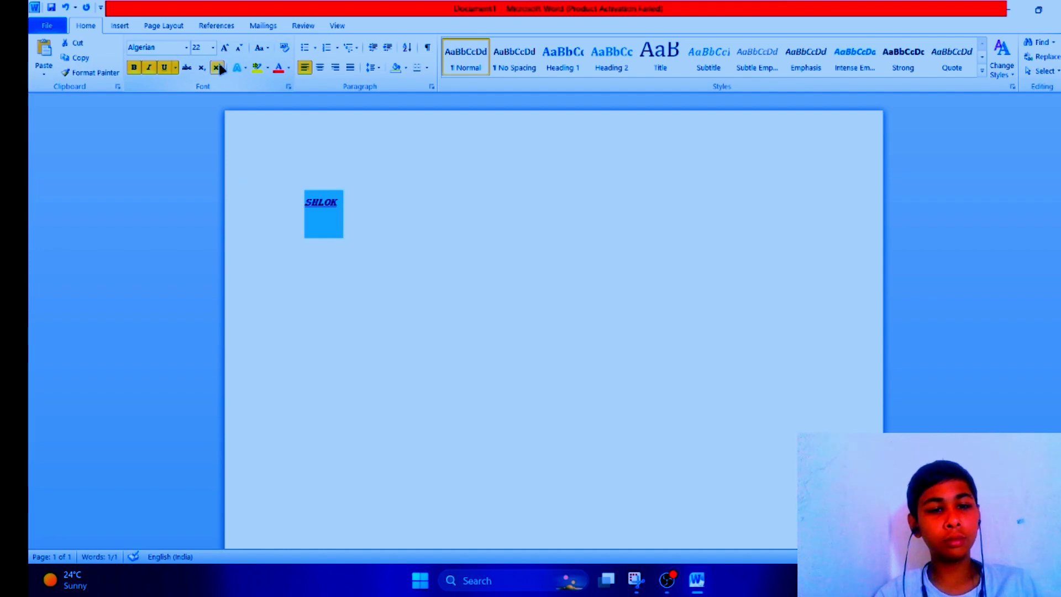
{"action": "left_click", "coordinate": [202, 67]}
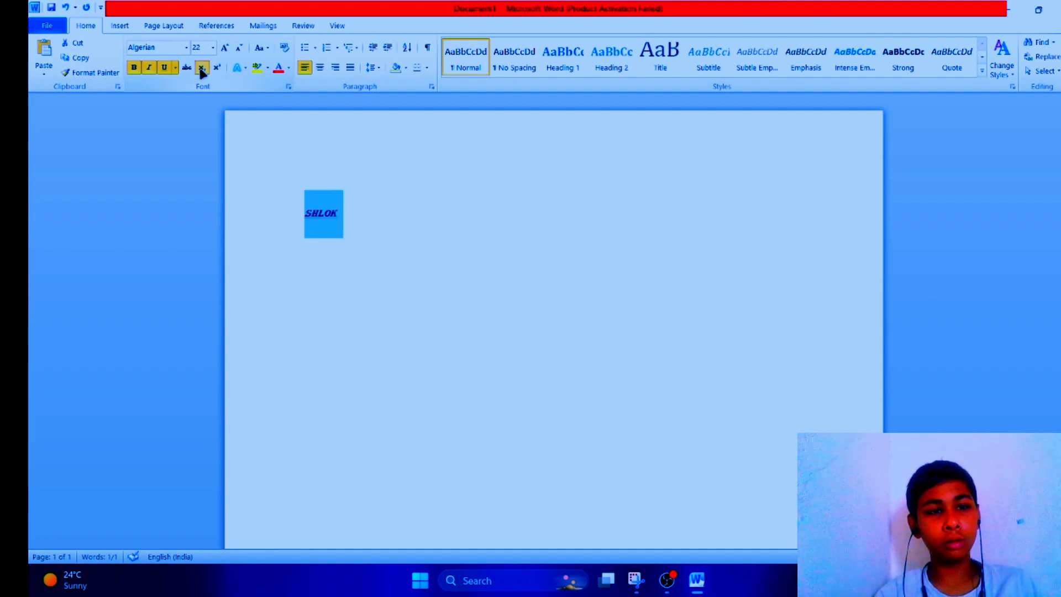
{"action": "left_click", "coordinate": [203, 67]}
{"action": "left_click", "coordinate": [326, 161]}
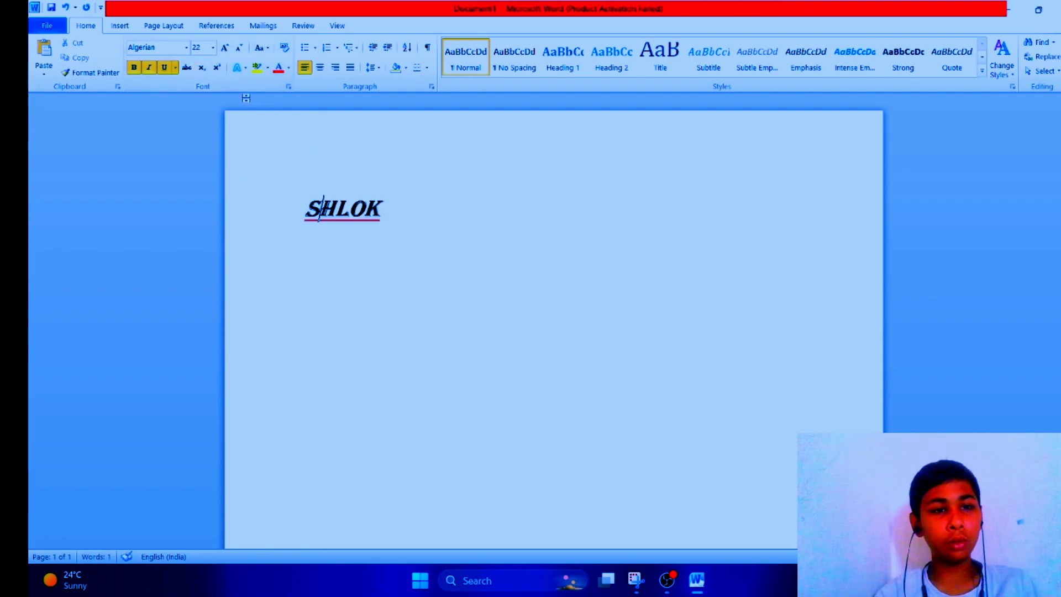
Step: Apply an inner shadow and a reflection text effect to SHLOK
{"action": "left_click", "coordinate": [240, 67]}
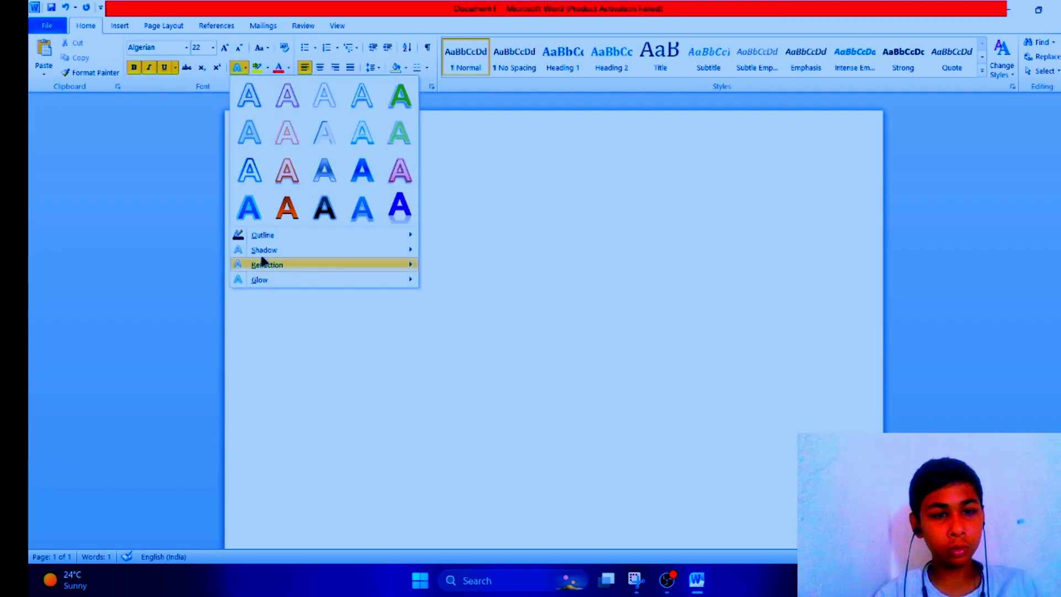
{"action": "mouse_move", "coordinate": [274, 249]}
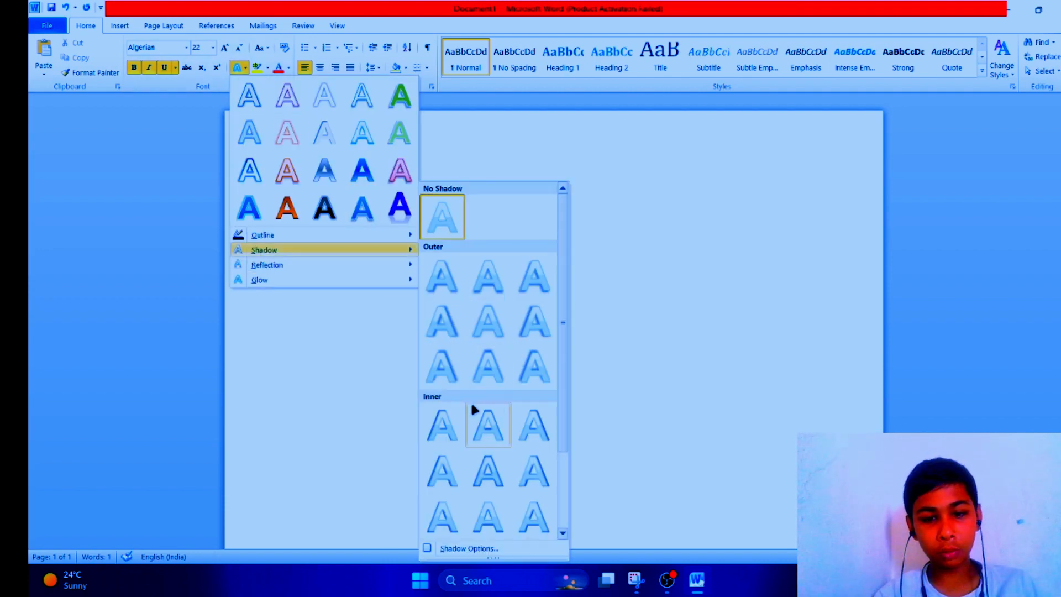
{"action": "left_click", "coordinate": [528, 421]}
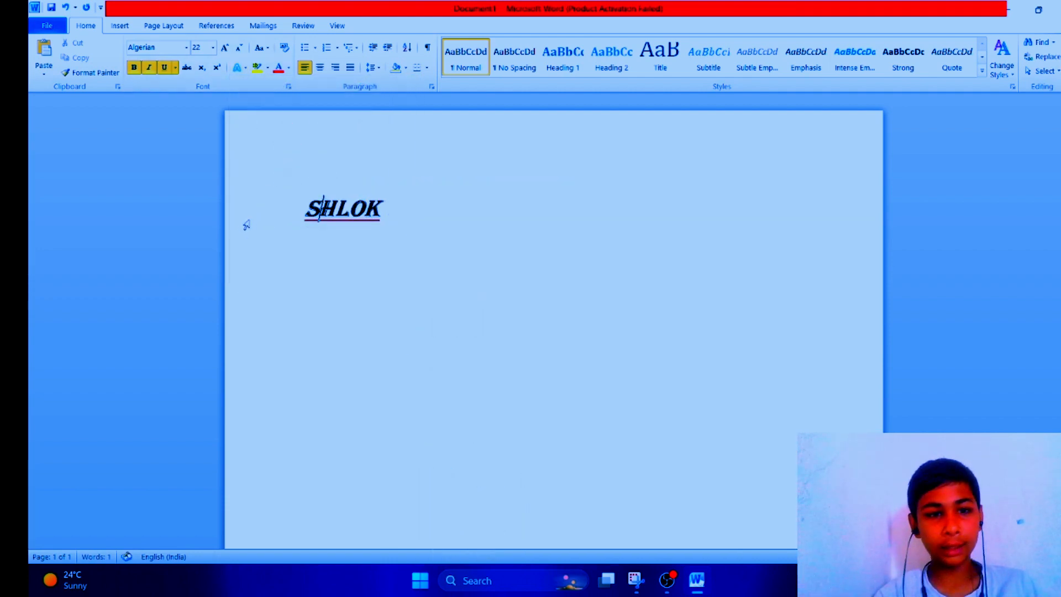
{"action": "left_click", "coordinate": [240, 67]}
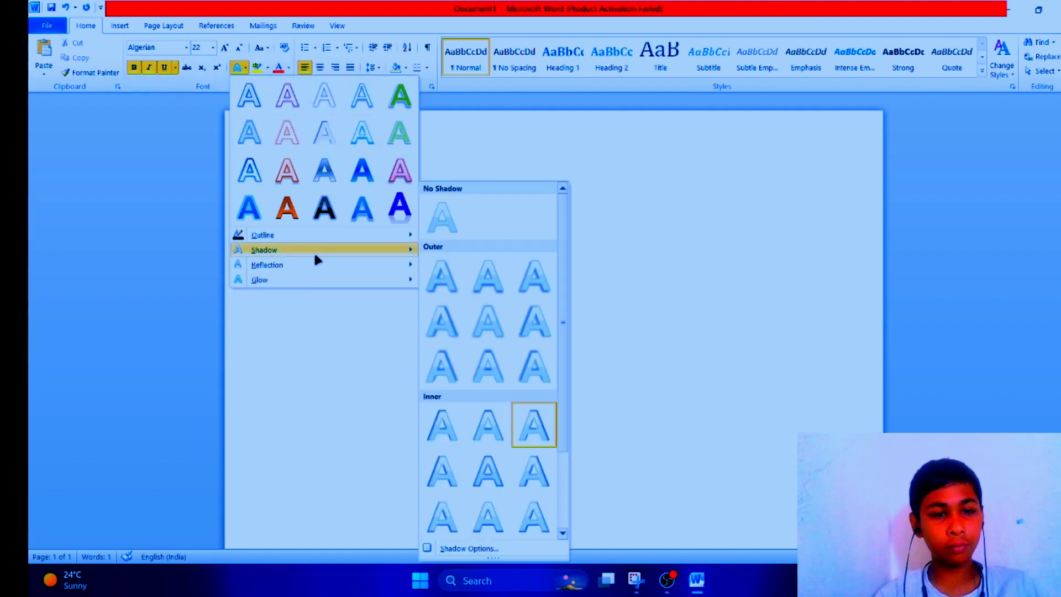
{"action": "mouse_move", "coordinate": [316, 264]}
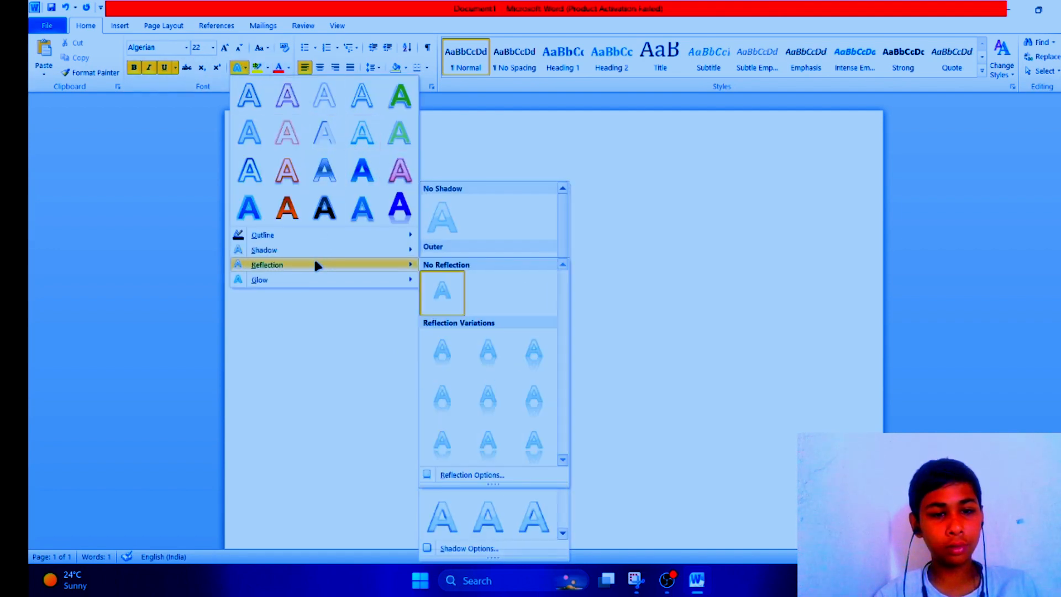
{"action": "left_click", "coordinate": [489, 387]}
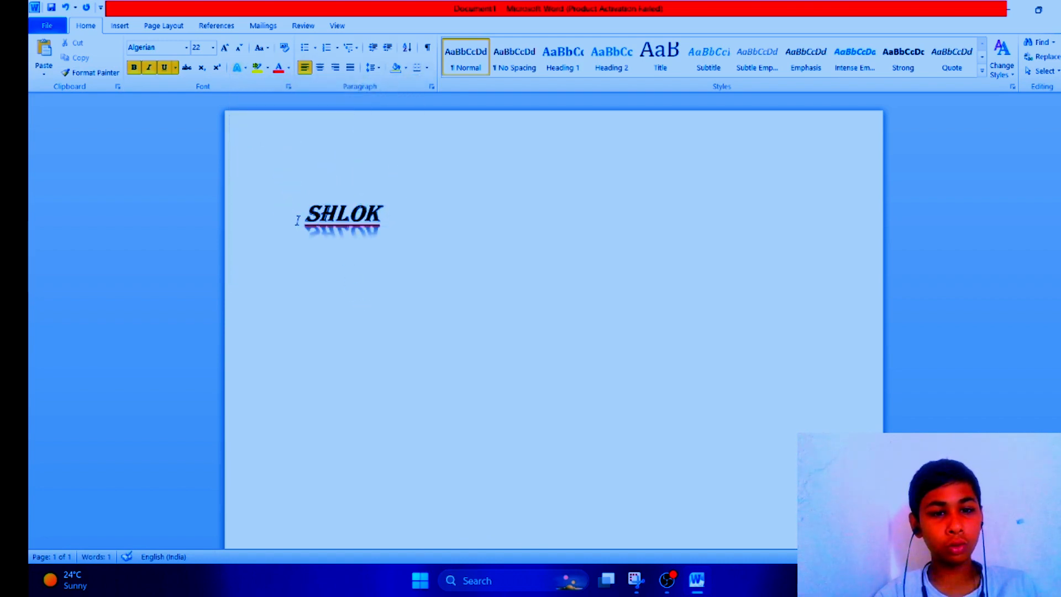
Step: Set the font colour of SHLOK to red, trying a custom pink from the Colors dialog along the way
{"action": "left_click", "coordinate": [279, 67]}
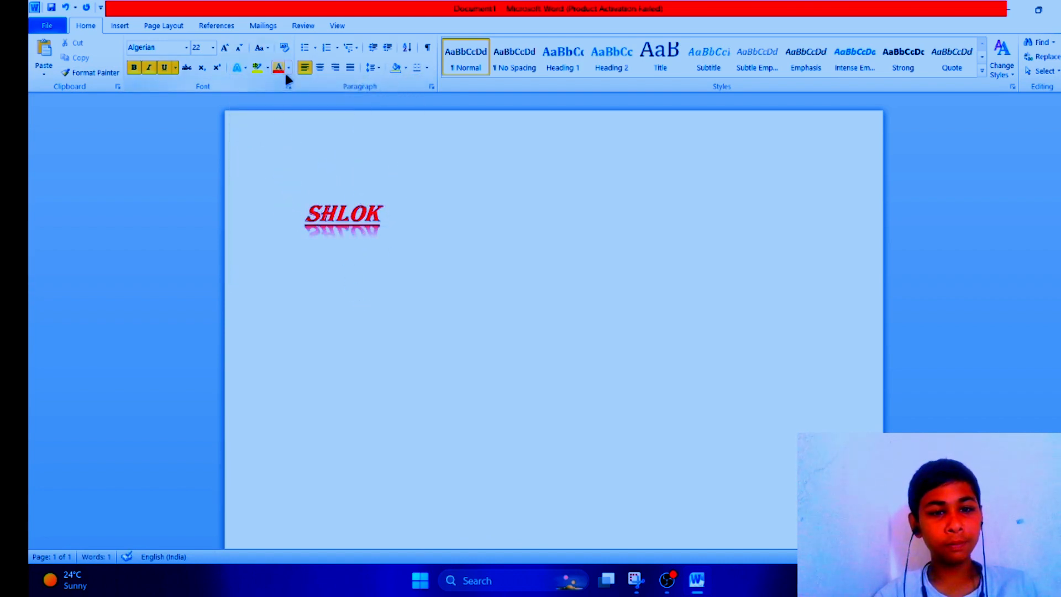
{"action": "left_click", "coordinate": [288, 68]}
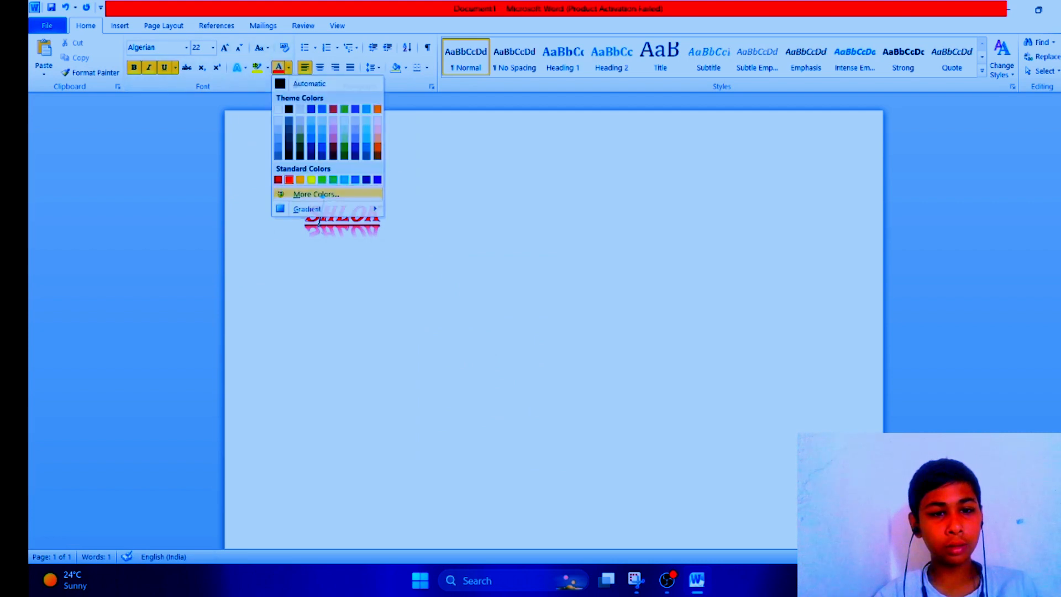
{"action": "left_click", "coordinate": [318, 194]}
{"action": "left_click_drag", "start_coordinate": [529, 287], "coordinate": [546, 269]}
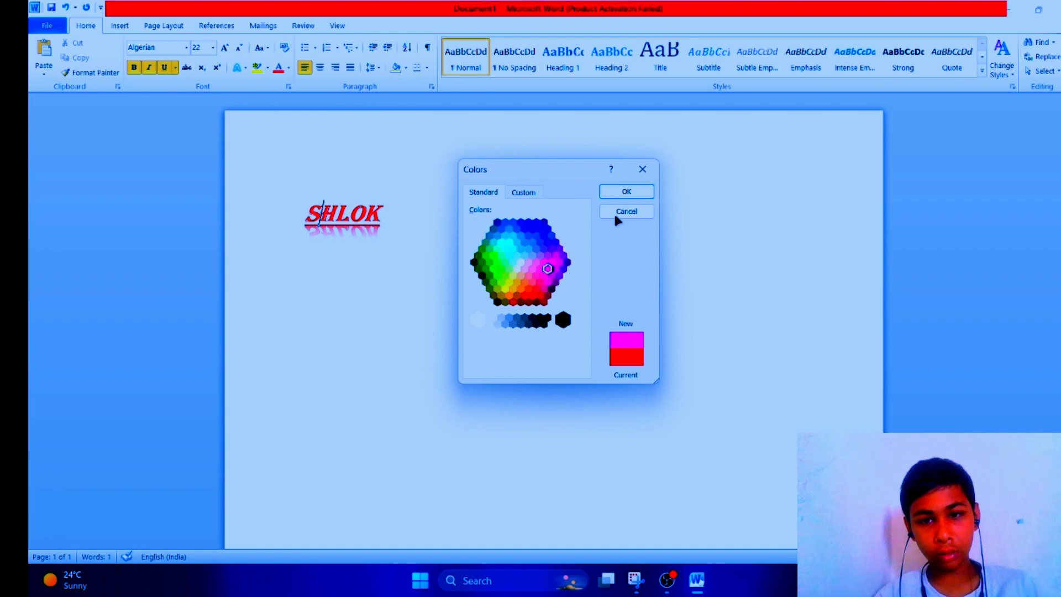
{"action": "left_click", "coordinate": [616, 194]}
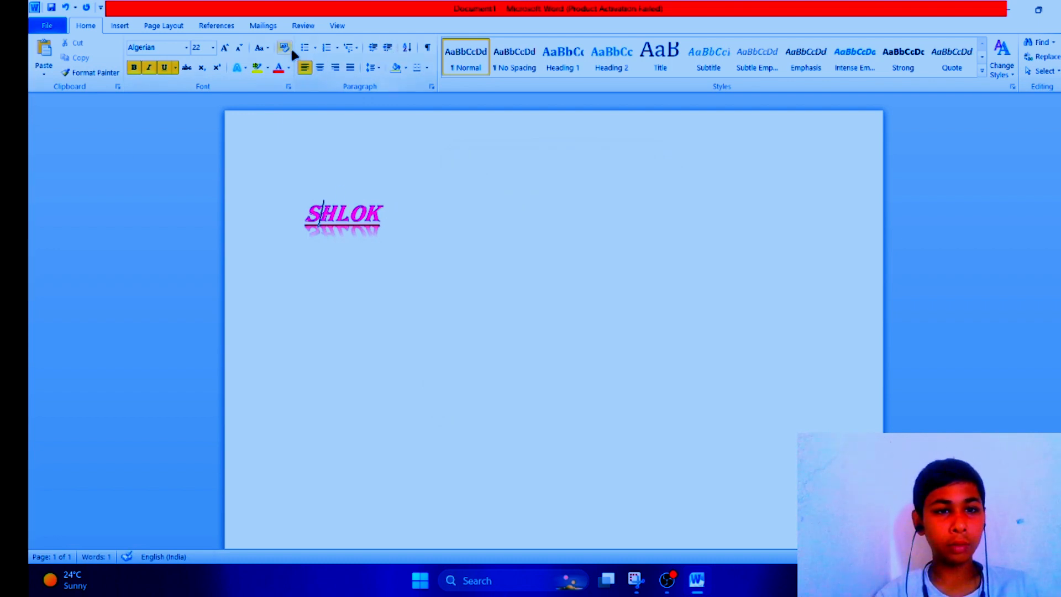
{"action": "left_click", "coordinate": [274, 68]}
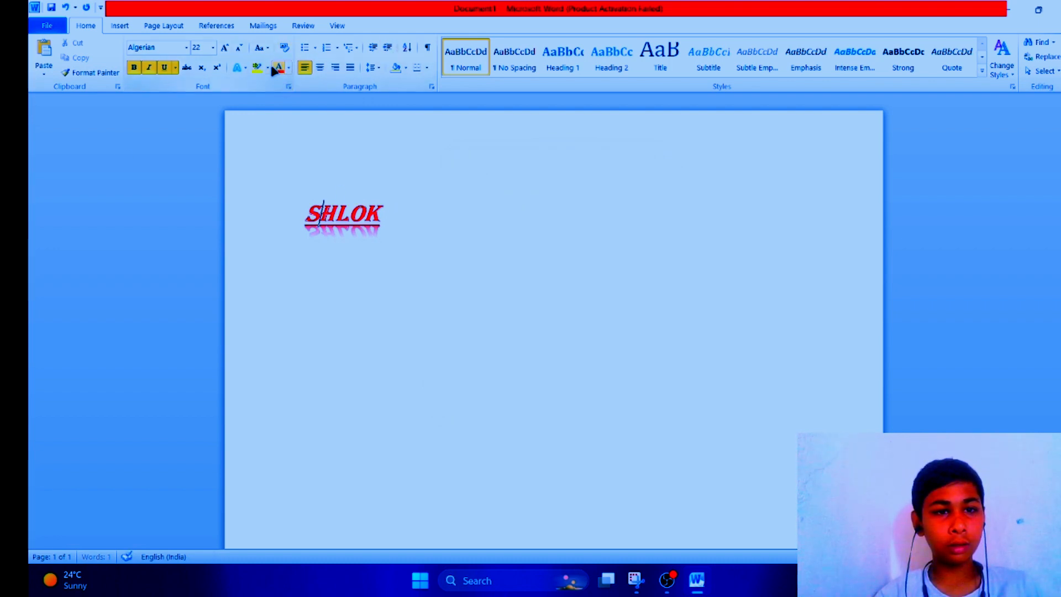
Step: Highlight the word SHLOK with the text highlighter
{"action": "left_click", "coordinate": [268, 67]}
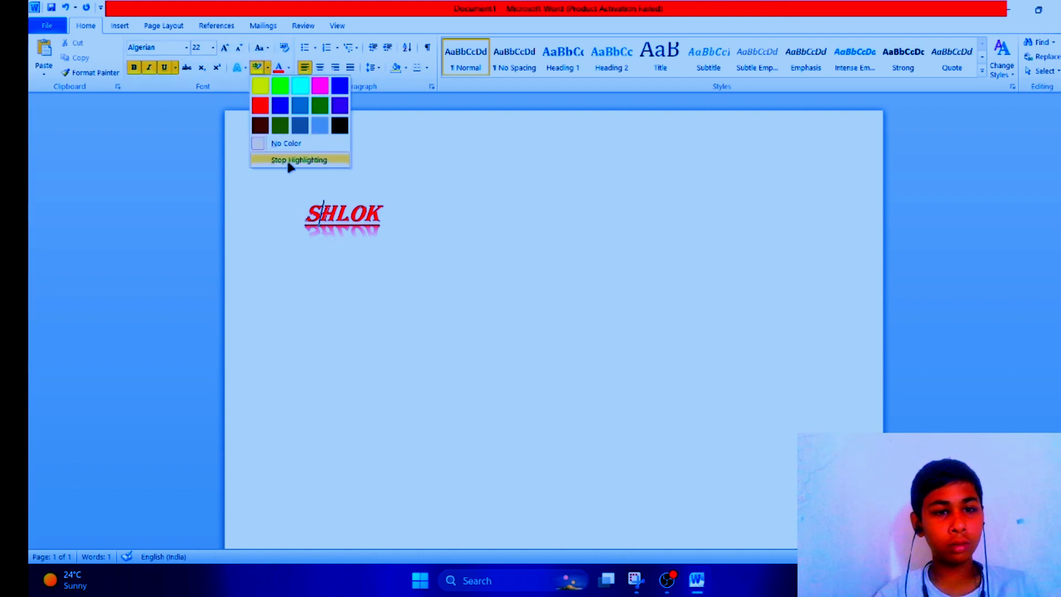
{"action": "left_click", "coordinate": [295, 103]}
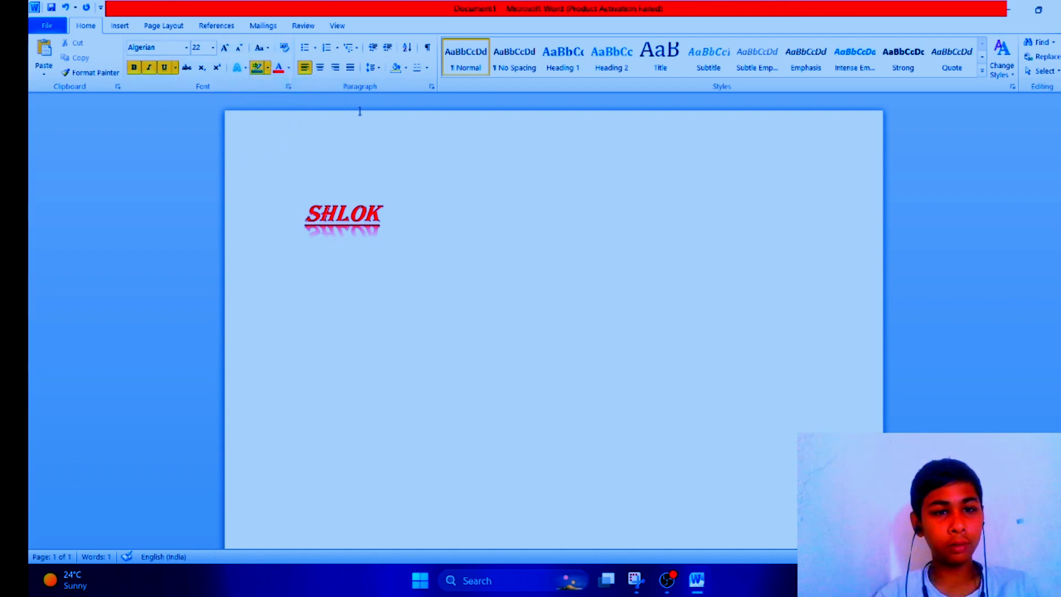
{"action": "left_click_drag", "start_coordinate": [320, 213], "coordinate": [380, 215]}
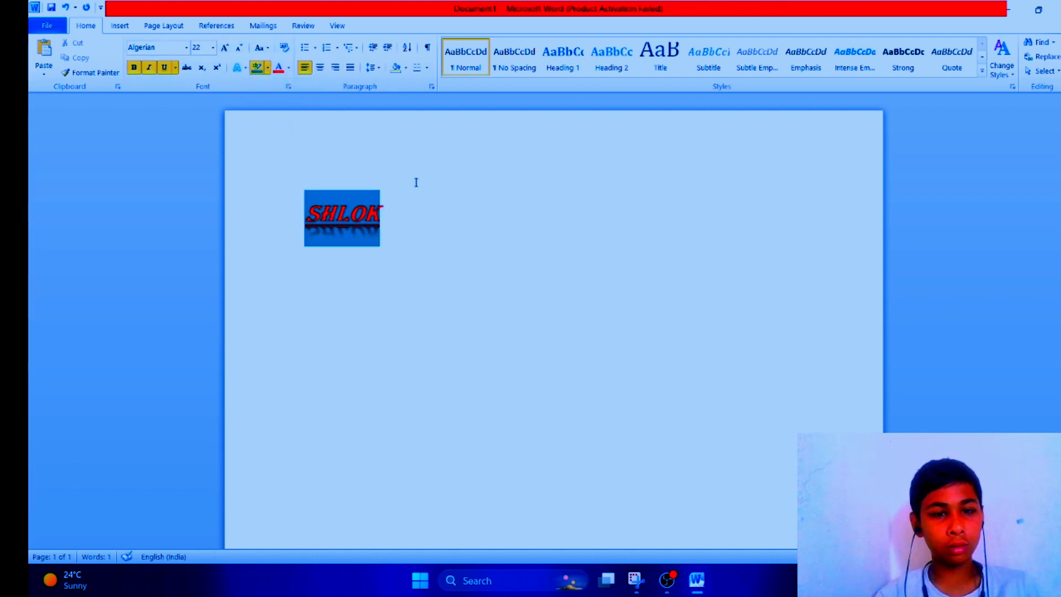
Step: Select all the text in the document and delete it
{"action": "left_click_drag", "start_coordinate": [223, 151], "coordinate": [524, 265]}
{"action": "mouse_move", "coordinate": [280, 160]}
{"action": "left_mouse_down"}
{"action": "mouse_move", "coordinate": [353, 216]}
{"action": "mouse_move", "coordinate": [444, 261]}
{"action": "left_mouse_up"}
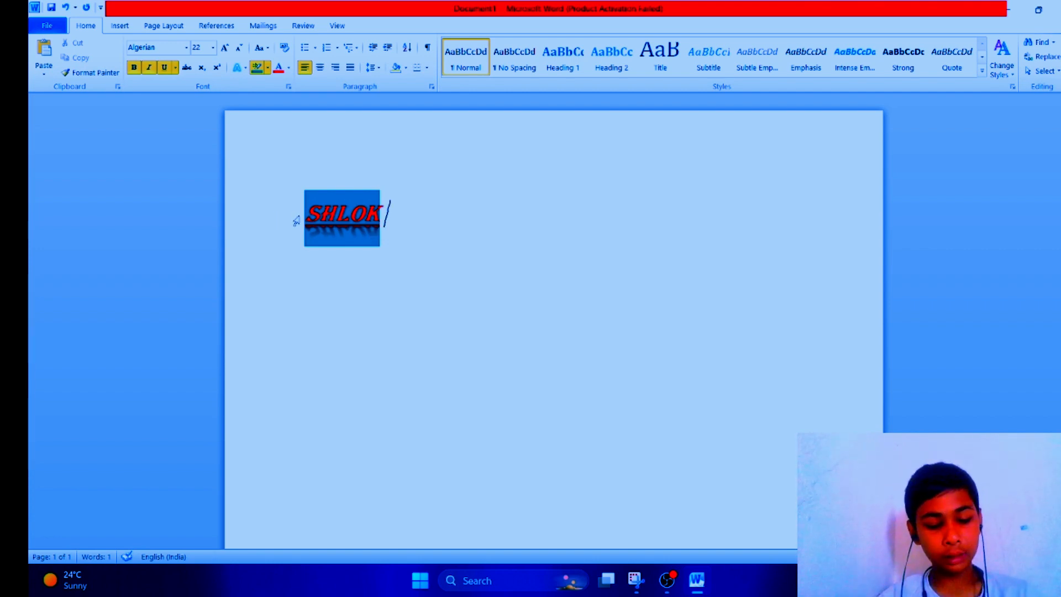
{"action": "key", "text": "ctrl+a"}
{"action": "key", "text": "BackSpace"}
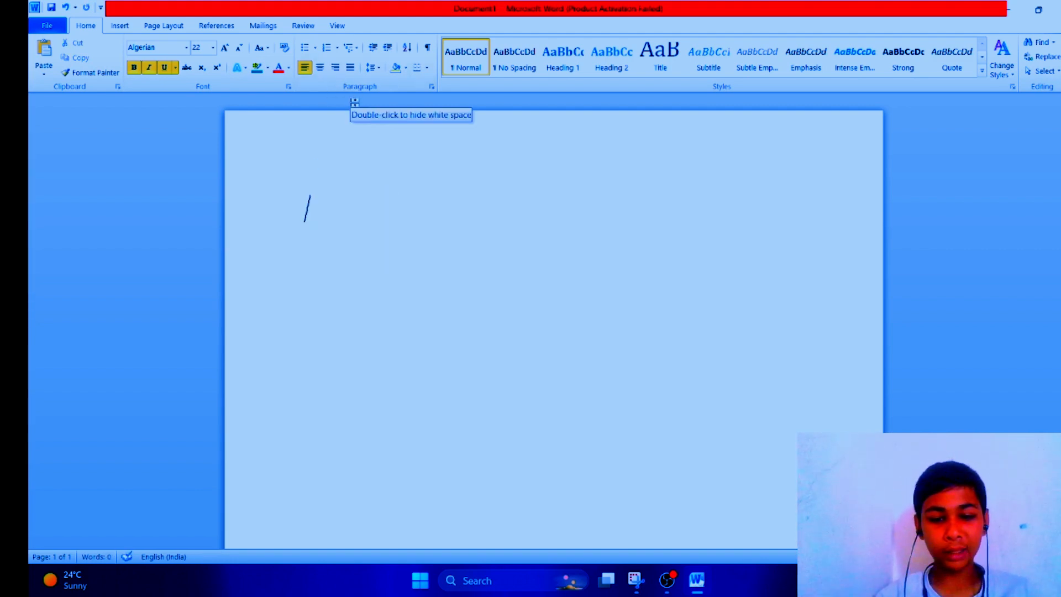
Step: Type the sentence HELLO FRIENDS HOW ARE YOU on the empty page, fixing the typo in HOW
{"action": "type", "text": "HELLO"}
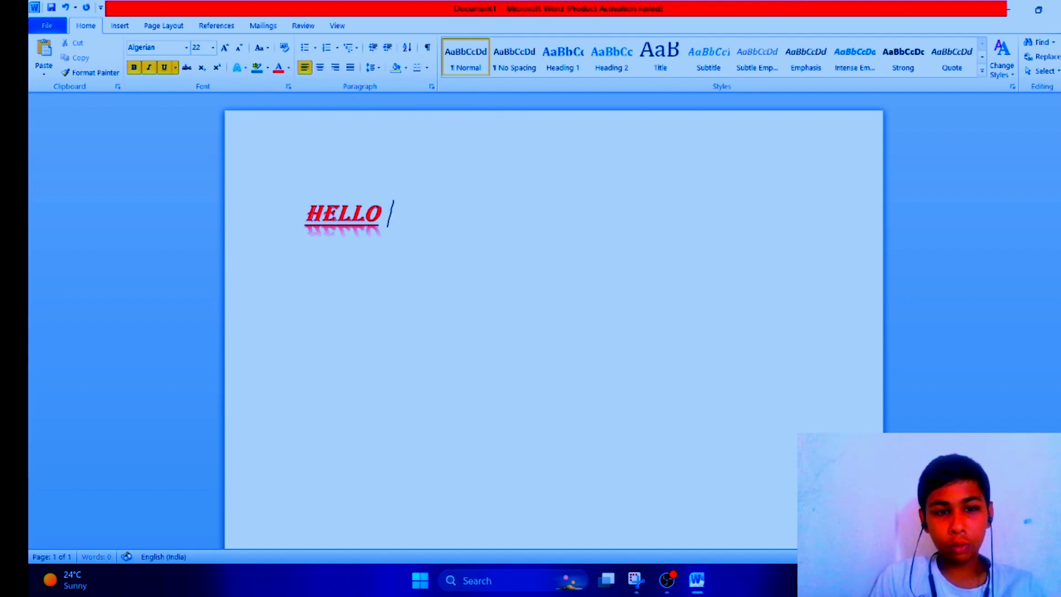
{"action": "type", "text": " FRI"}
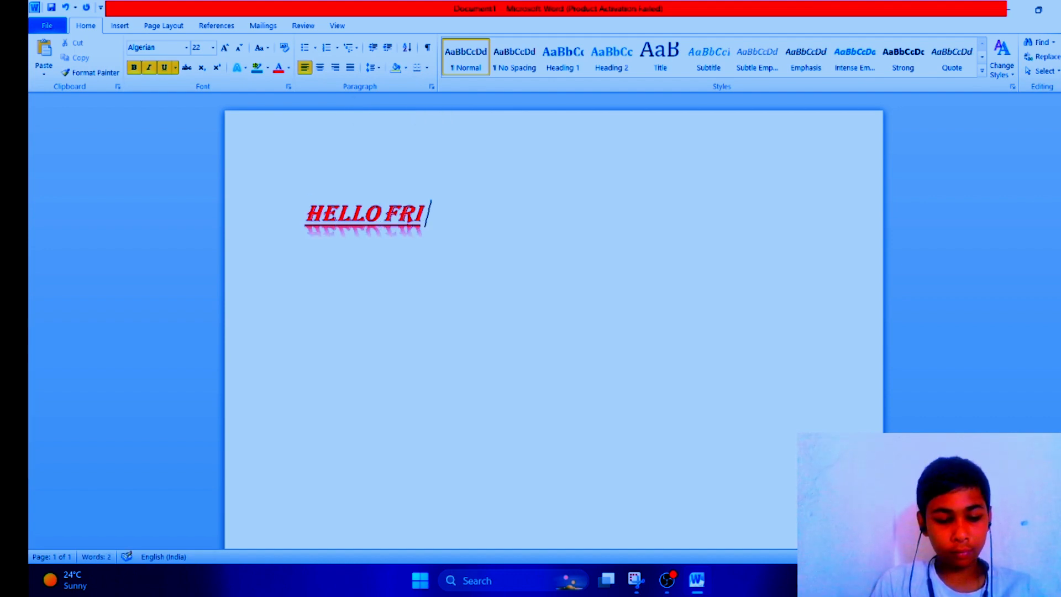
{"action": "type", "text": "ENDS "}
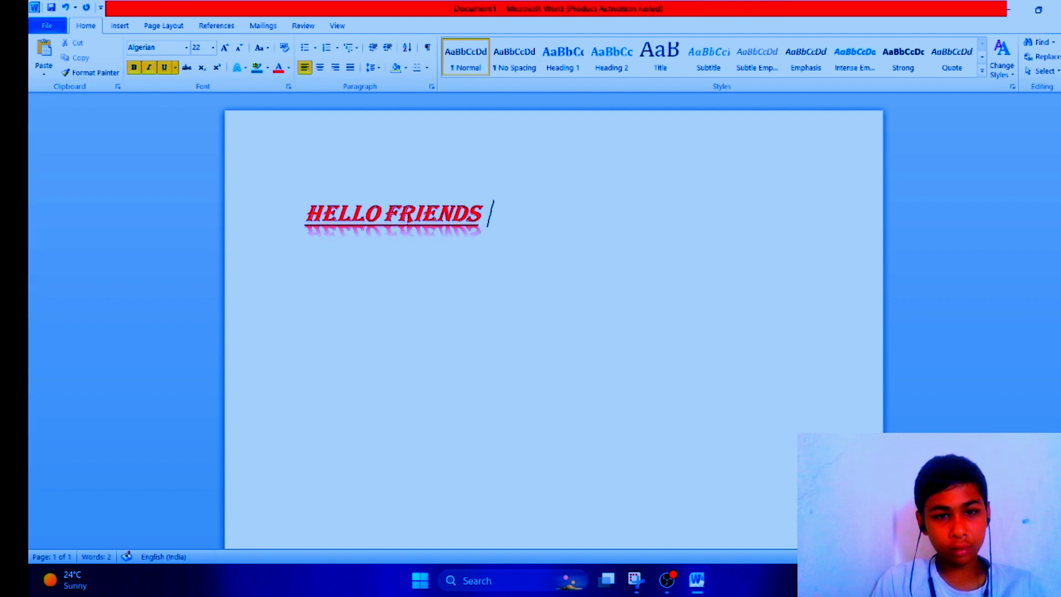
{"action": "type", "text": "HOE"}
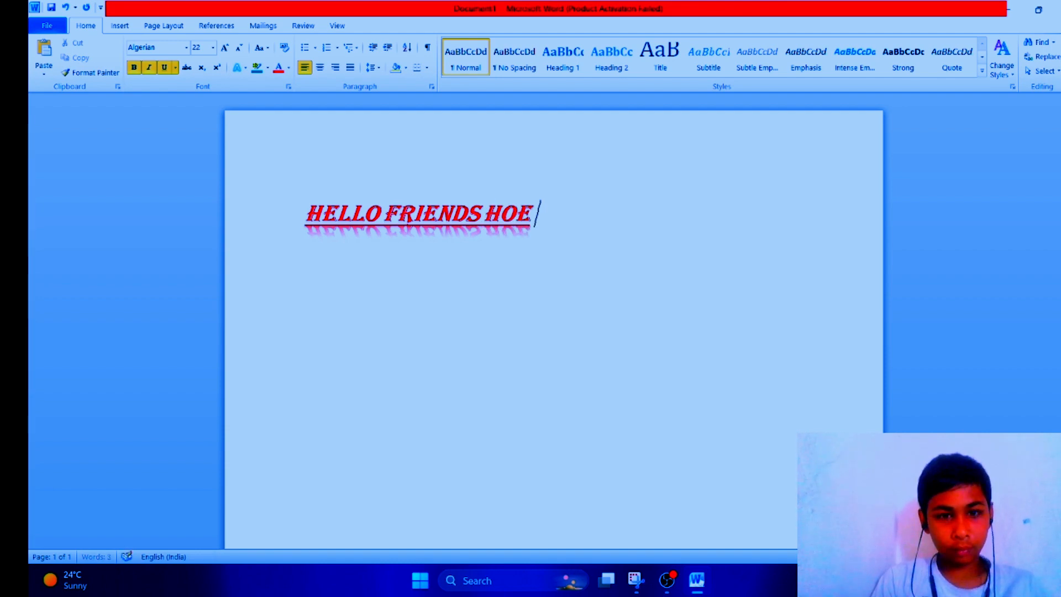
{"action": "key", "text": "BackSpace"}
{"action": "type", "text": "W AR"}
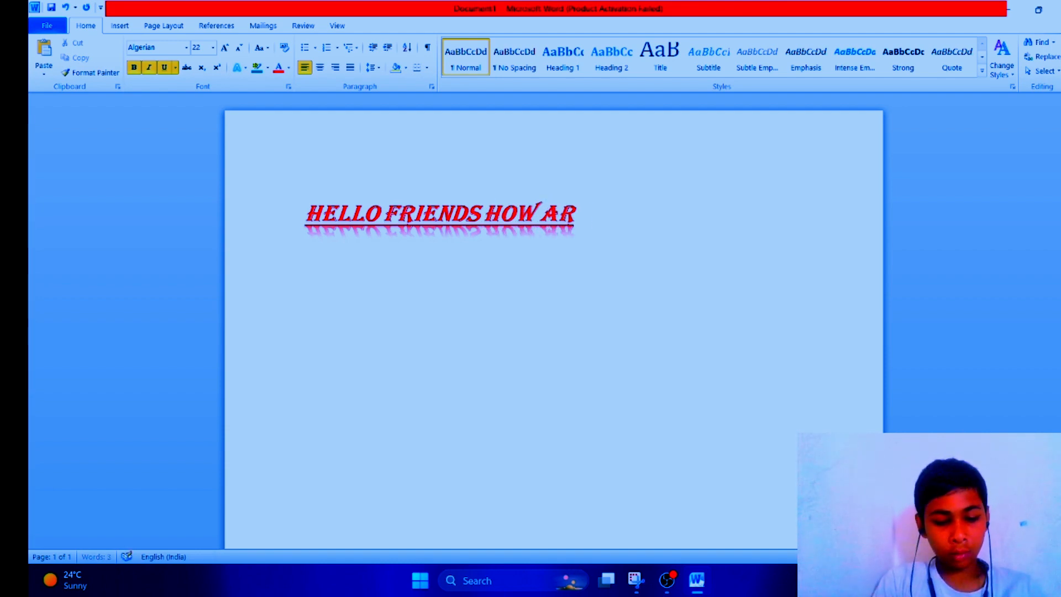
{"action": "type", "text": "E YO"}
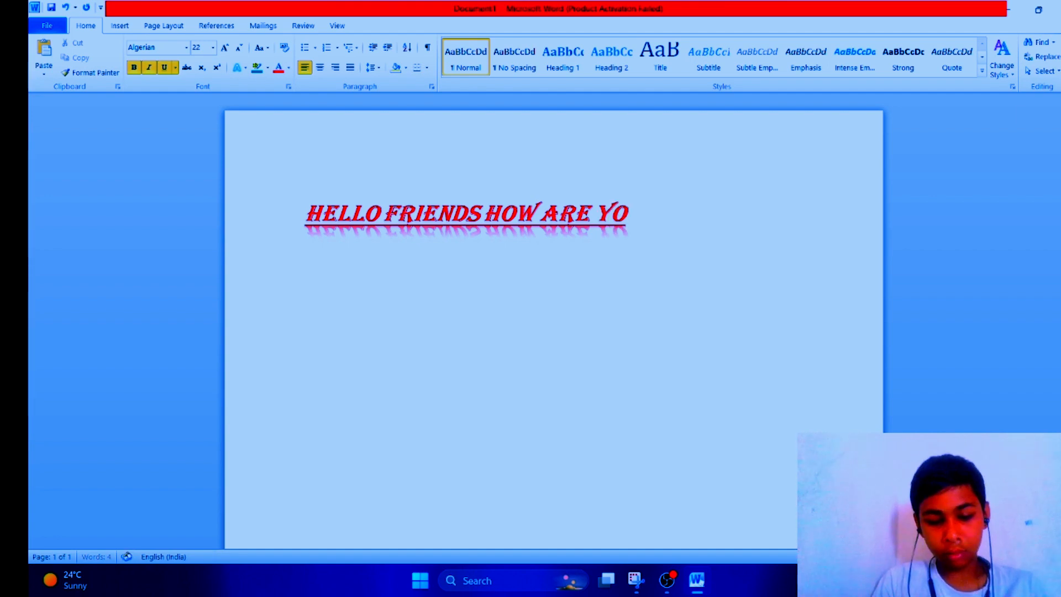
{"action": "type", "text": "U"}
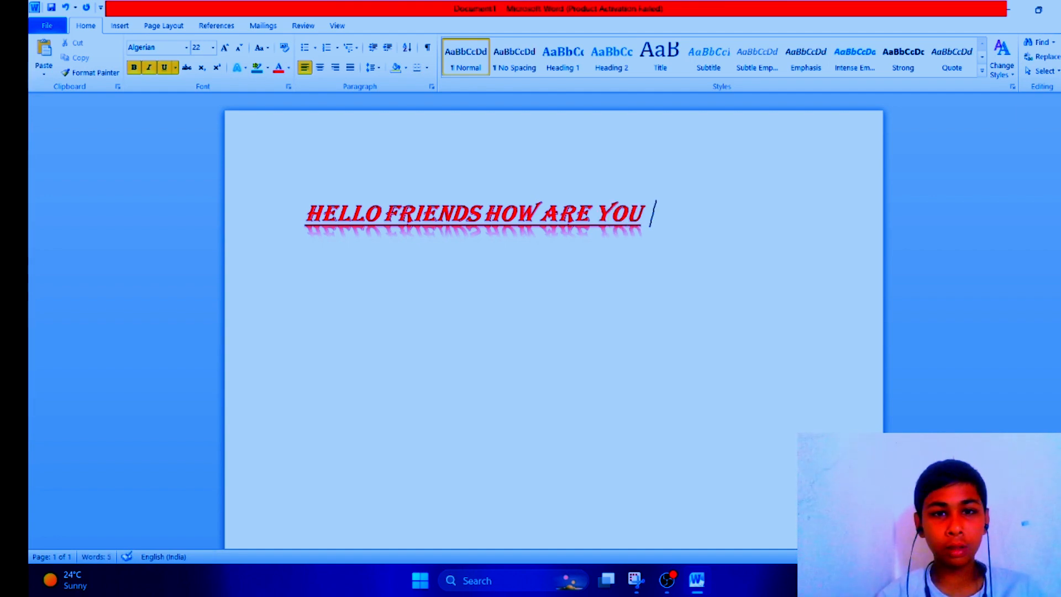
Step: Centre the HELLO FRIENDS HOW ARE YOU line on the page
{"action": "left_click", "coordinate": [351, 170]}
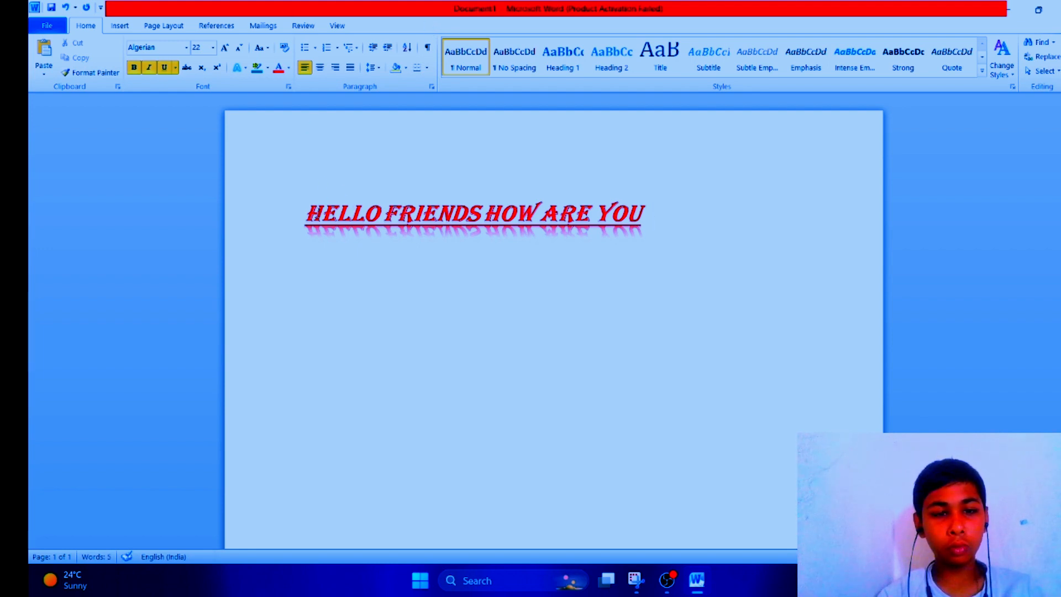
{"action": "left_click_drag", "start_coordinate": [307, 213], "coordinate": [388, 199]}
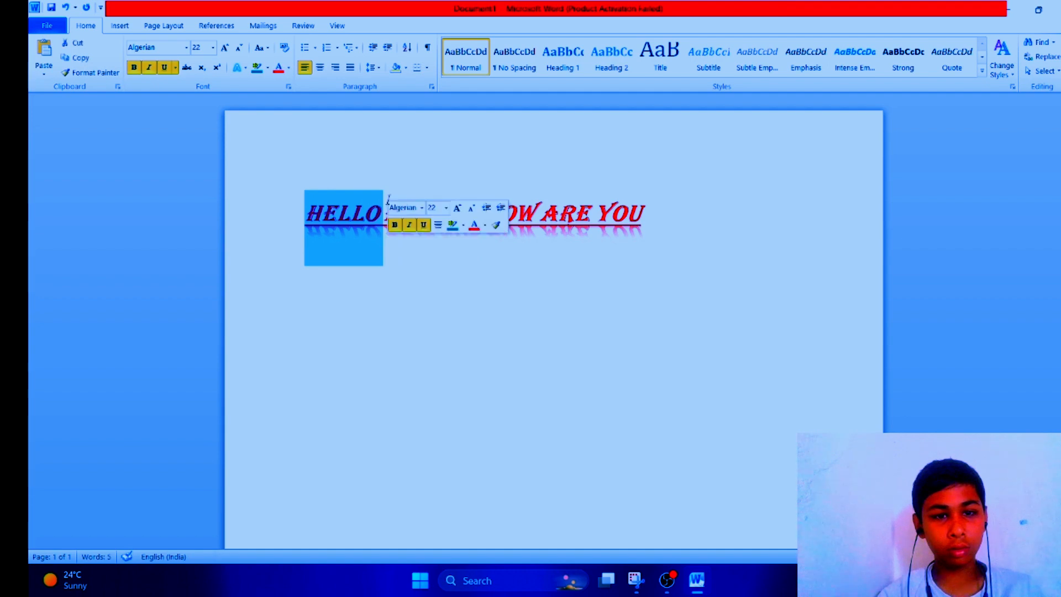
{"action": "left_click", "coordinate": [319, 66]}
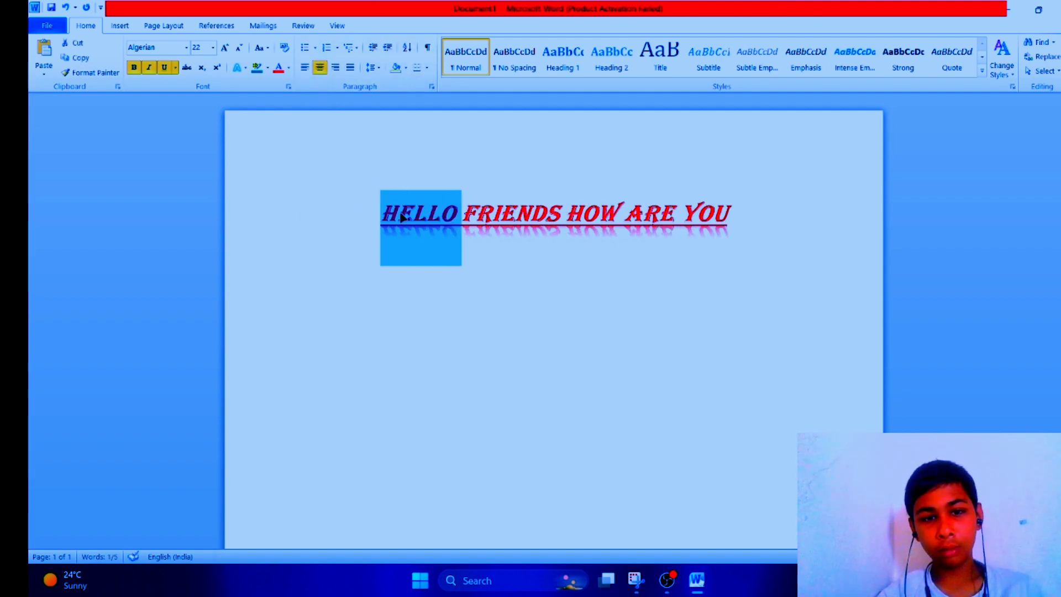
{"action": "left_click", "coordinate": [306, 183]}
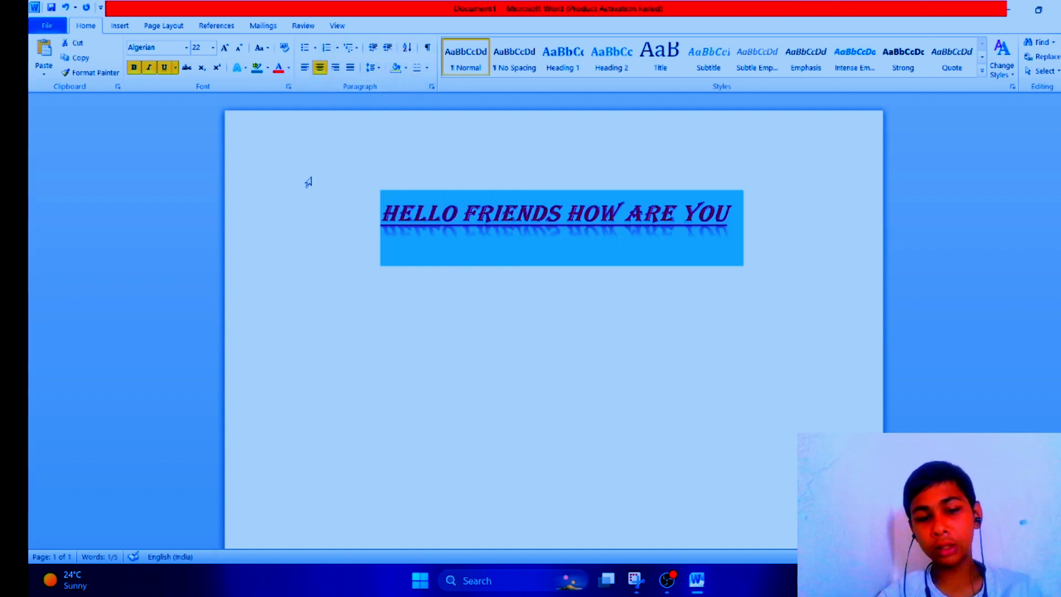
{"action": "left_click", "coordinate": [525, 242]}
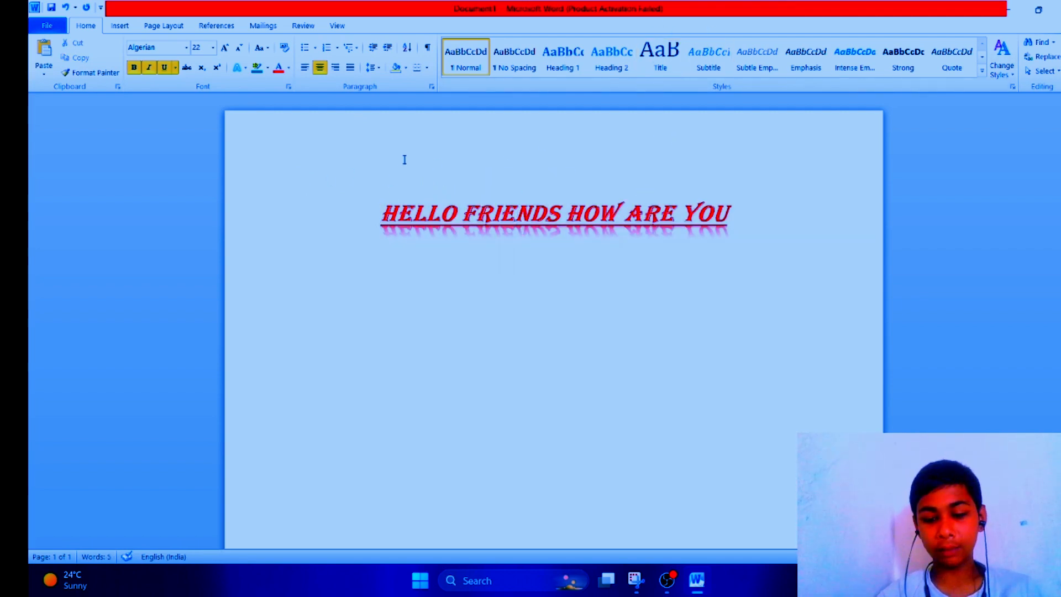
Step: Insert a heading line FRIENDS above the sentence, correcting its misspelling
{"action": "key", "text": "Home"}
{"action": "key", "text": "Return"}
{"action": "key", "text": "Return"}
{"action": "left_click", "coordinate": [470, 222]}
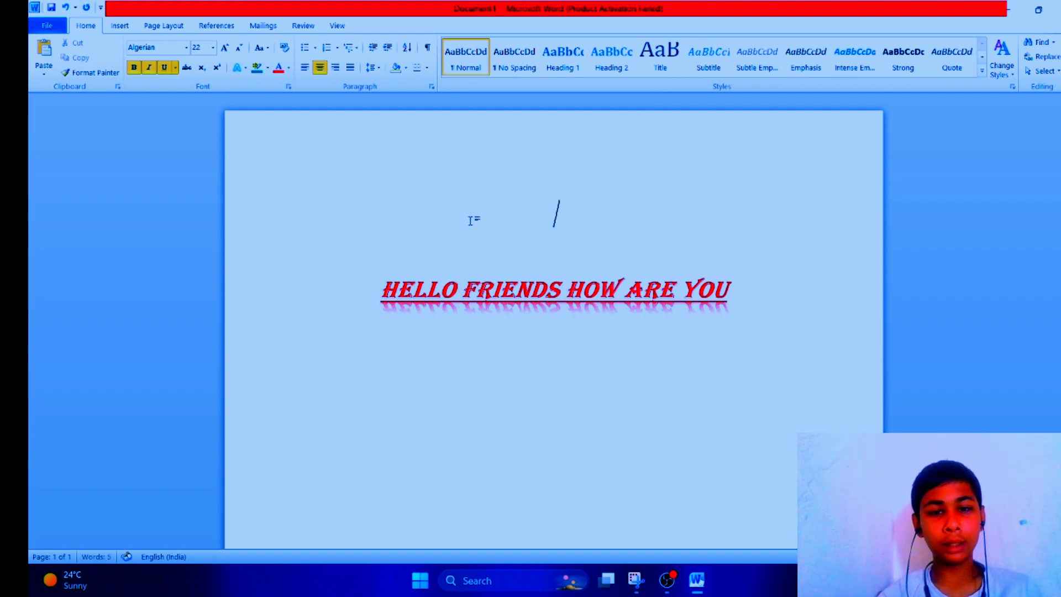
{"action": "type", "text": "FIR"}
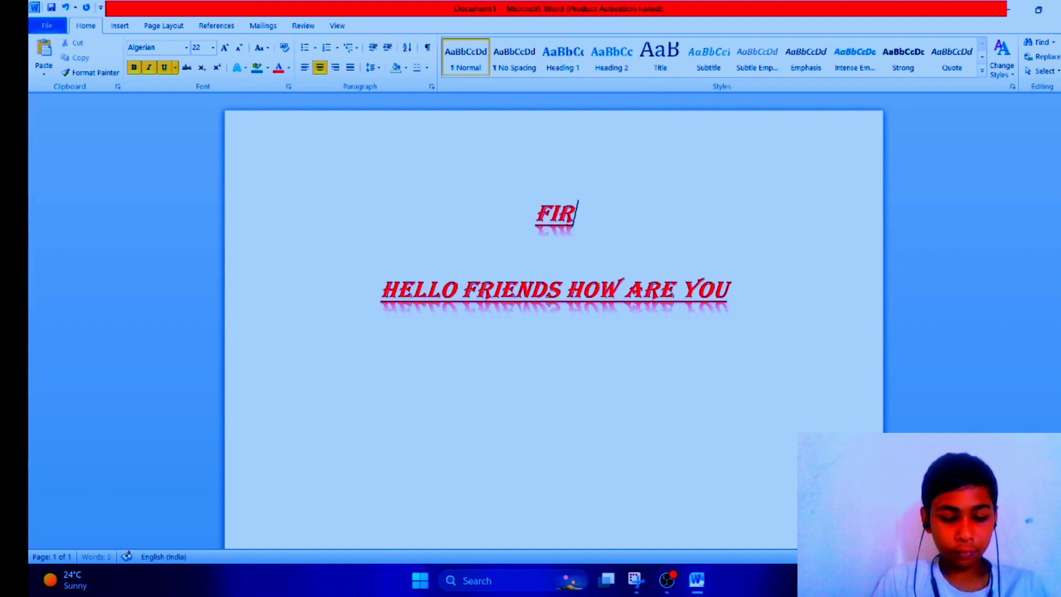
{"action": "type", "text": "ENDS"}
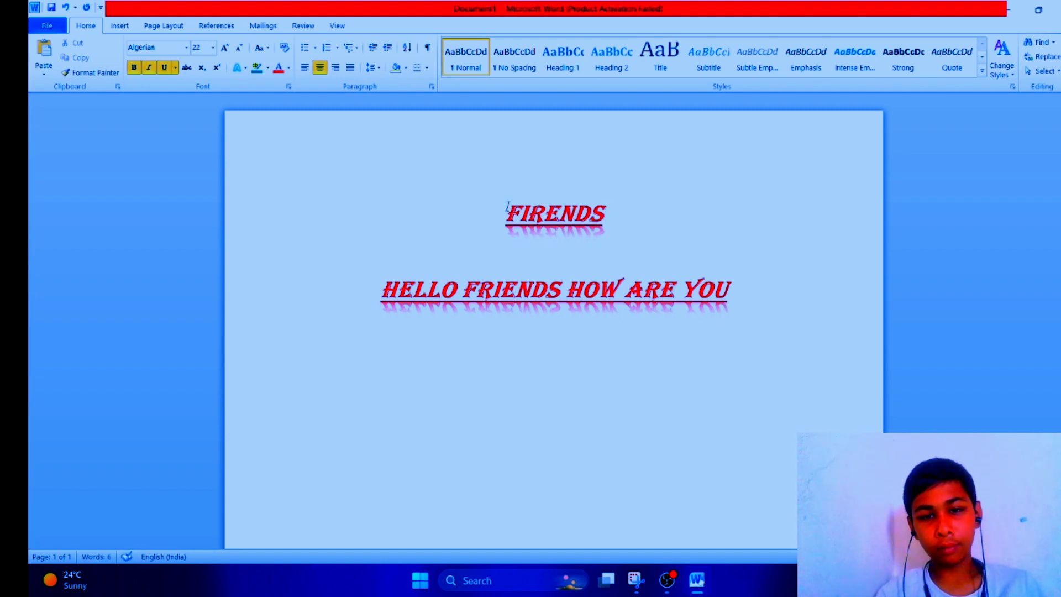
{"action": "left_click", "coordinate": [539, 215]}
{"action": "key", "text": "BackSpace"}
{"action": "key", "text": "BackSpace"}
{"action": "type", "text": "RI"}
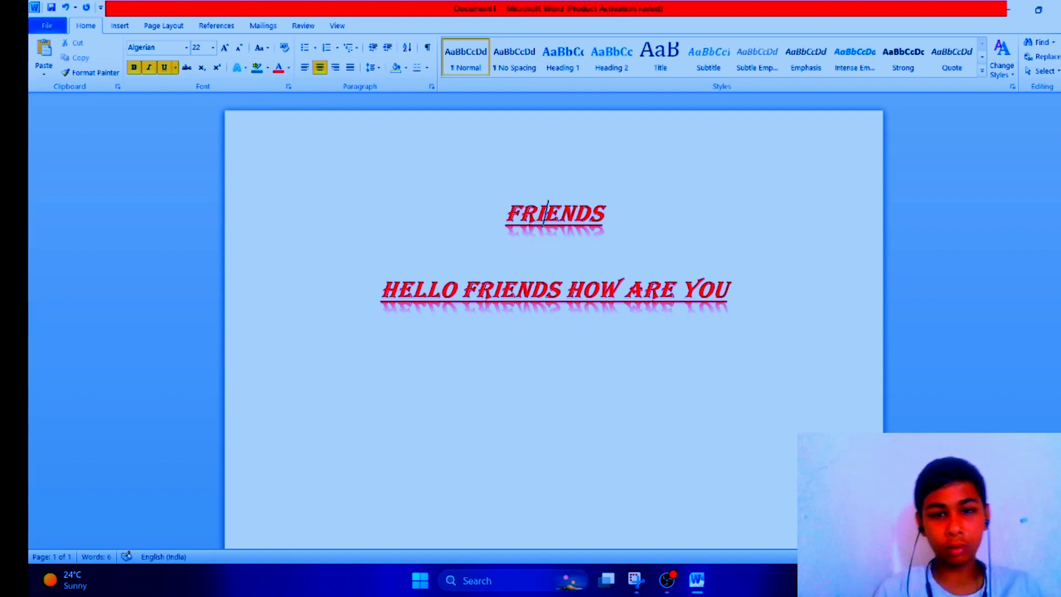
Step: Enlarge the FRIENDS heading to 28 pt and set its font colour to dark green
{"action": "left_click_drag", "start_coordinate": [474, 194], "coordinate": [663, 258]}
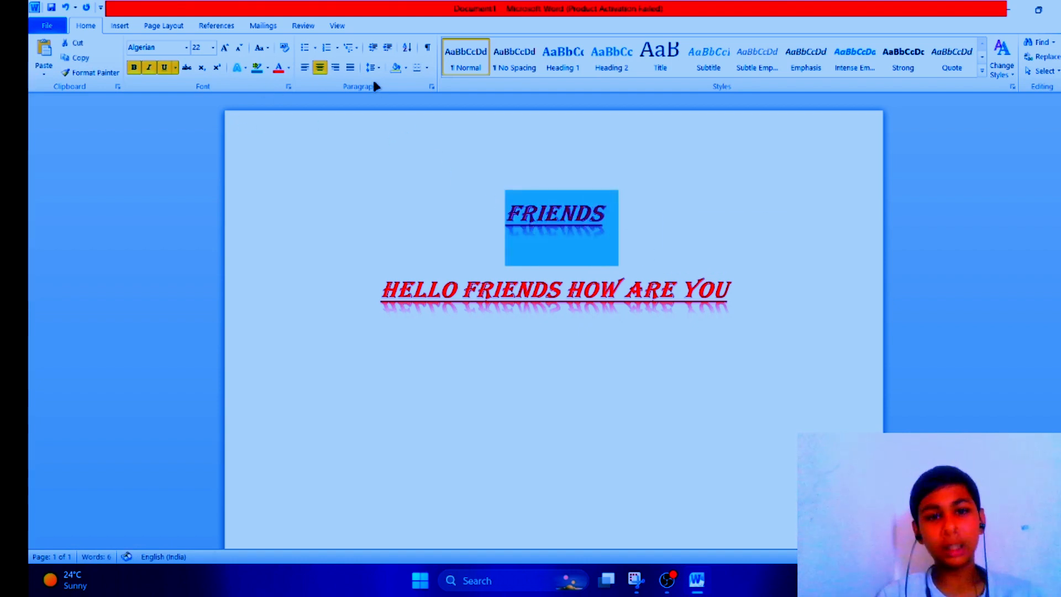
{"action": "left_click", "coordinate": [225, 47]}
{"action": "left_click", "coordinate": [224, 47]}
{"action": "left_click", "coordinate": [225, 47]}
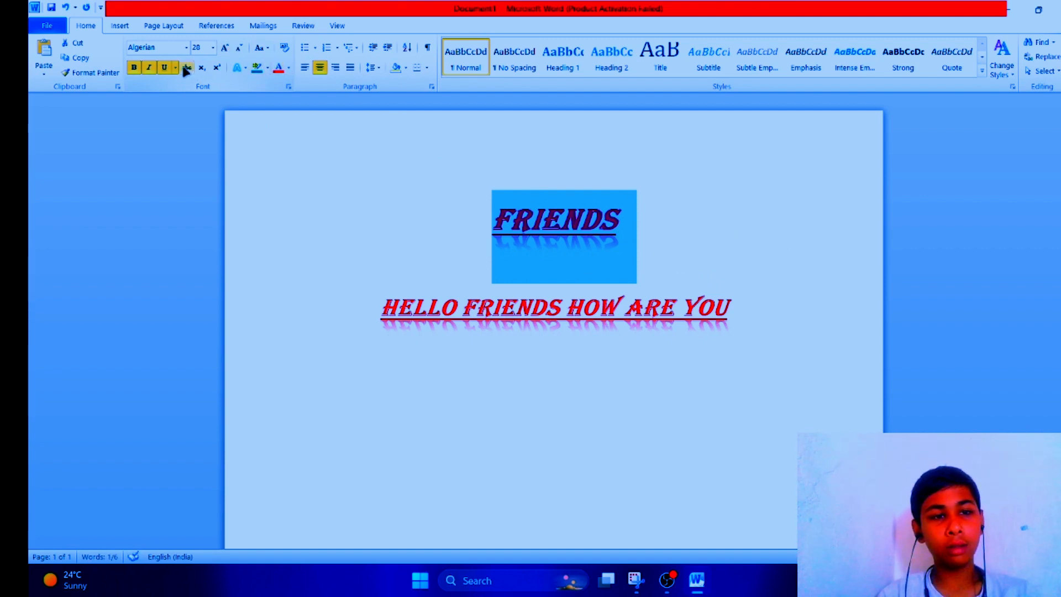
{"action": "left_click", "coordinate": [289, 67]}
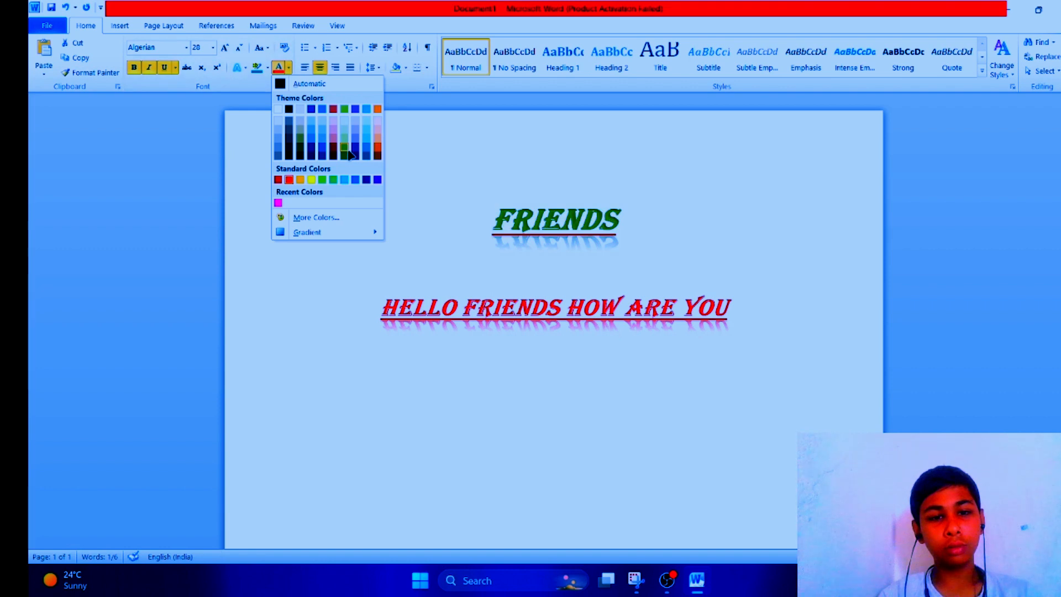
{"action": "left_click", "coordinate": [348, 153]}
{"action": "left_click", "coordinate": [400, 161]}
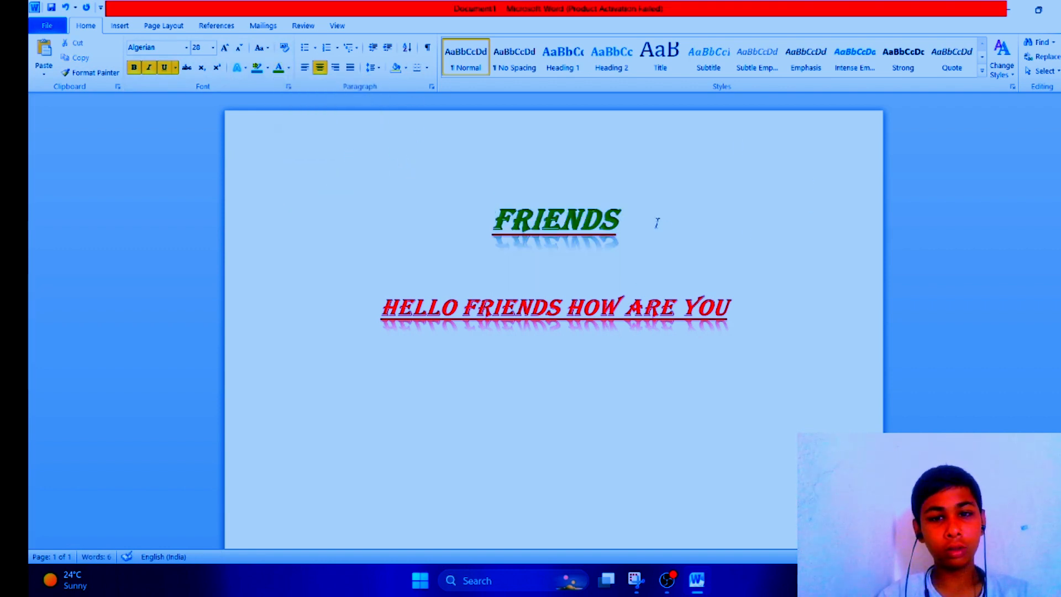
Step: Try left, right and justified alignment on the FRIENDS heading before centring it again
{"action": "left_click_drag", "start_coordinate": [493, 210], "coordinate": [725, 248]}
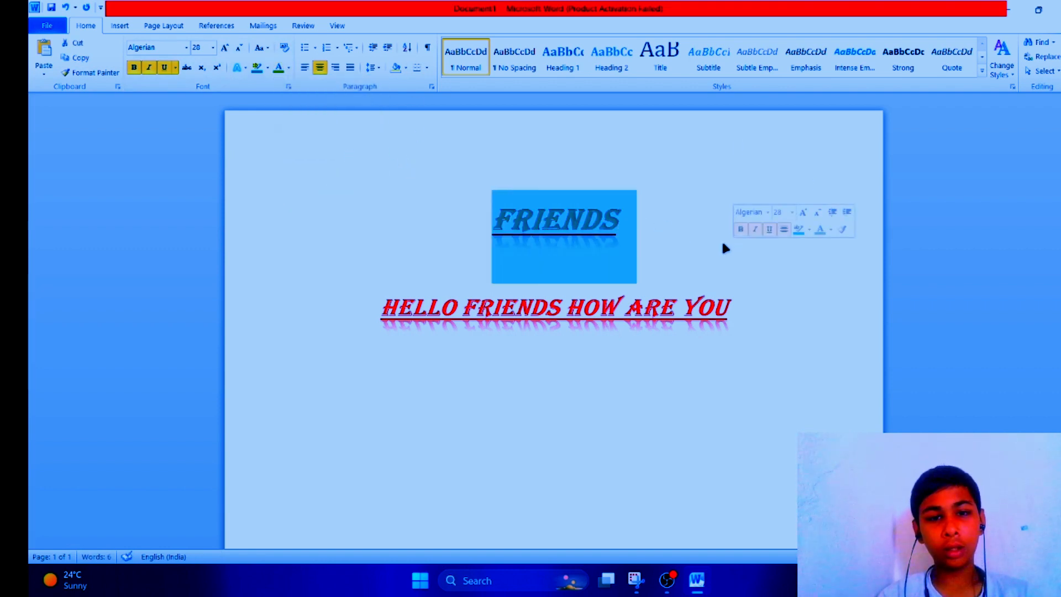
{"action": "left_click", "coordinate": [304, 68]}
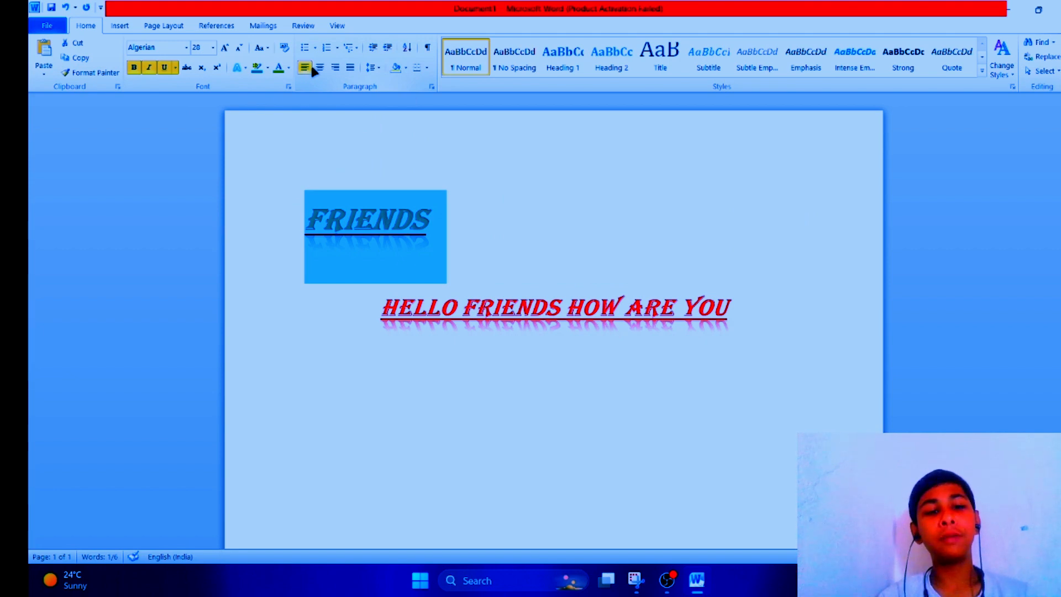
{"action": "left_click", "coordinate": [320, 67]}
{"action": "left_click", "coordinate": [335, 67]}
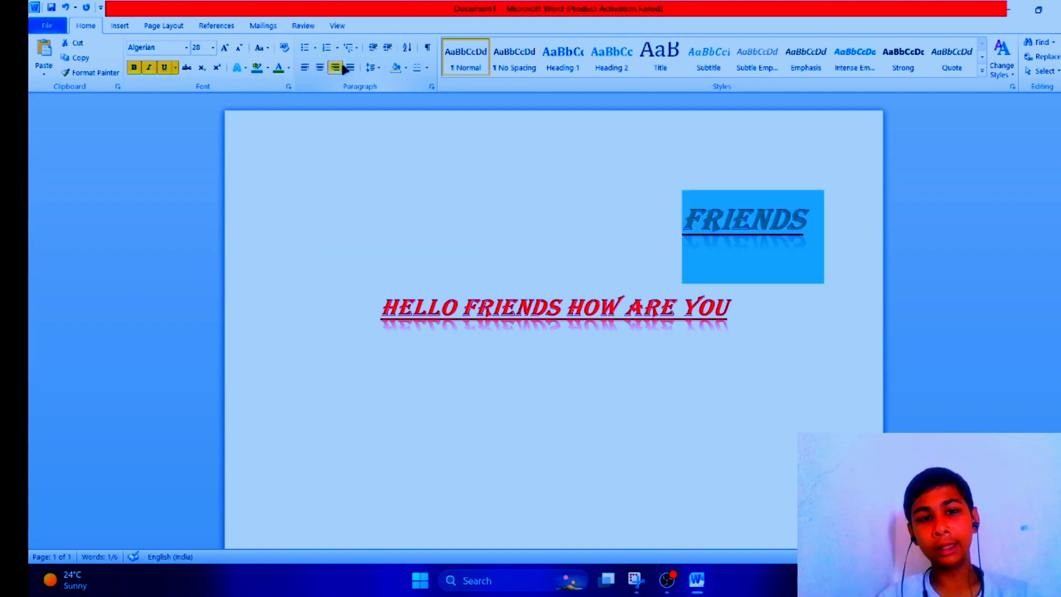
{"action": "left_click", "coordinate": [350, 68]}
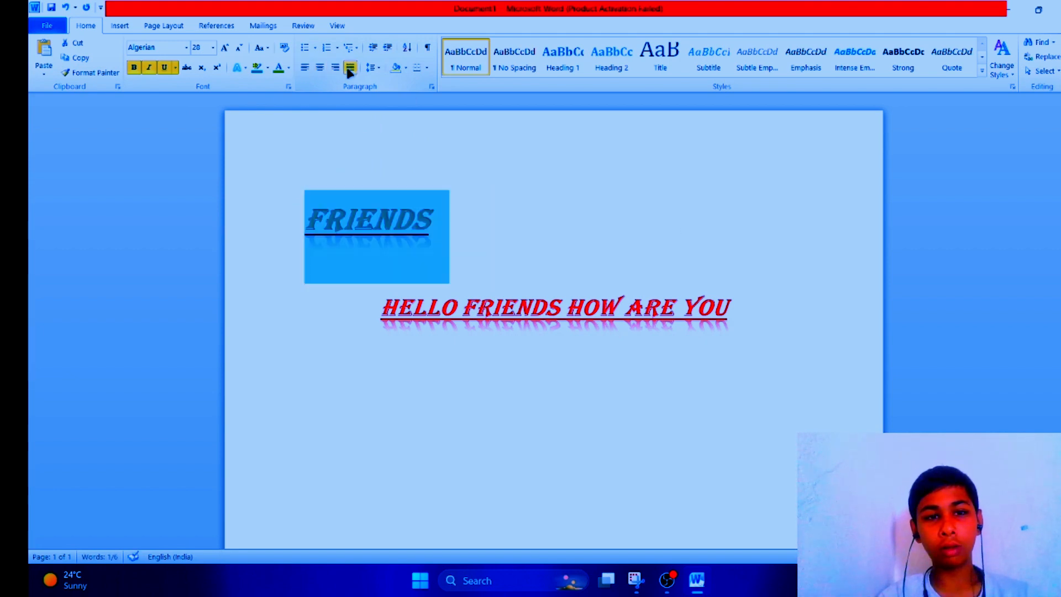
{"action": "left_click", "coordinate": [324, 67]}
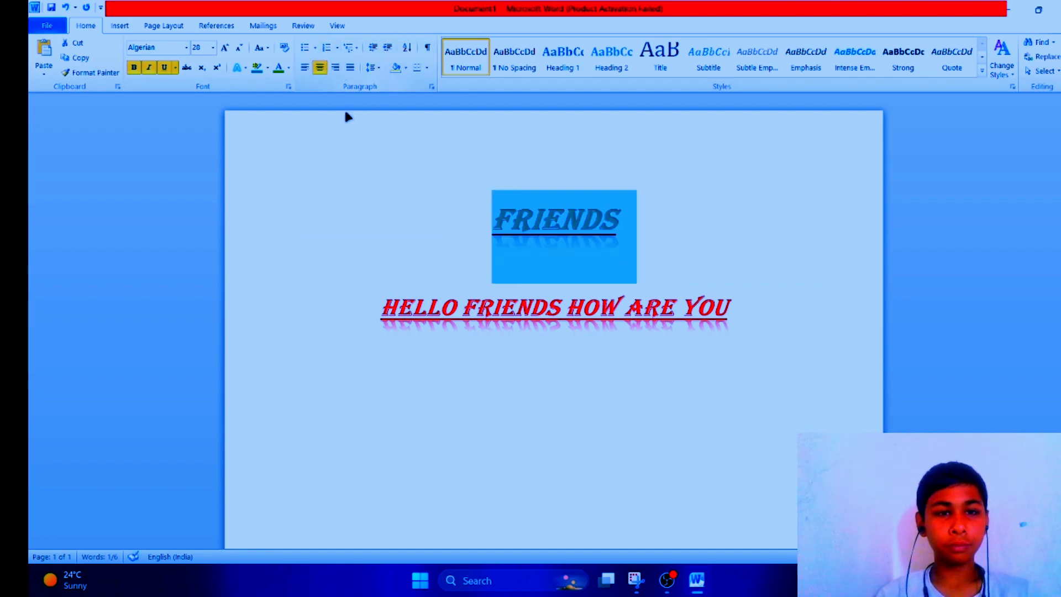
Step: Apply A) lettered numbering to the HELLO FRIENDS HOW ARE YOU line, trying bullets first
{"action": "left_click", "coordinate": [367, 108]}
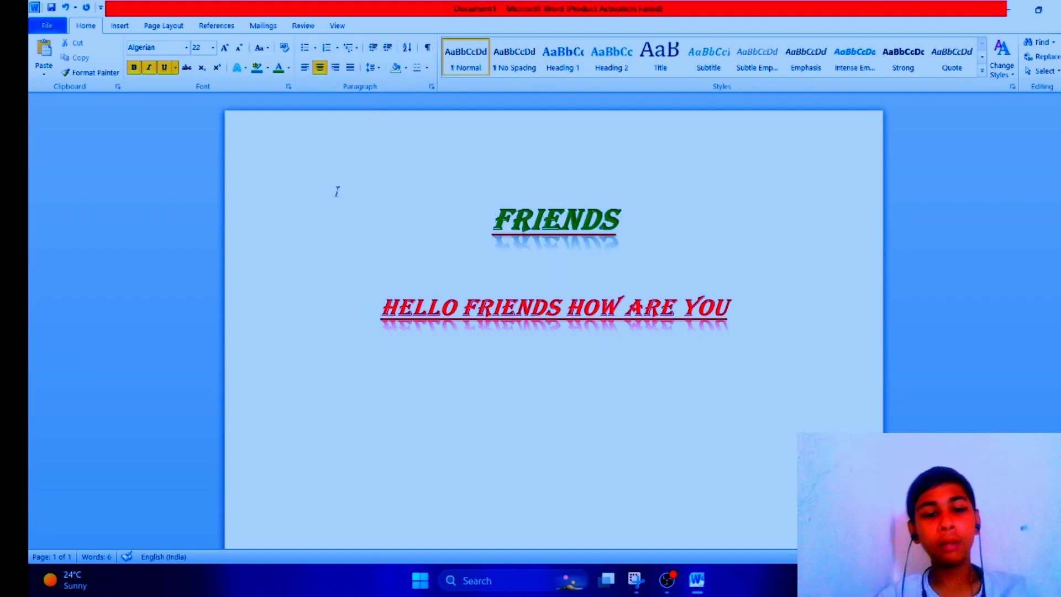
{"action": "left_click", "coordinate": [314, 48]}
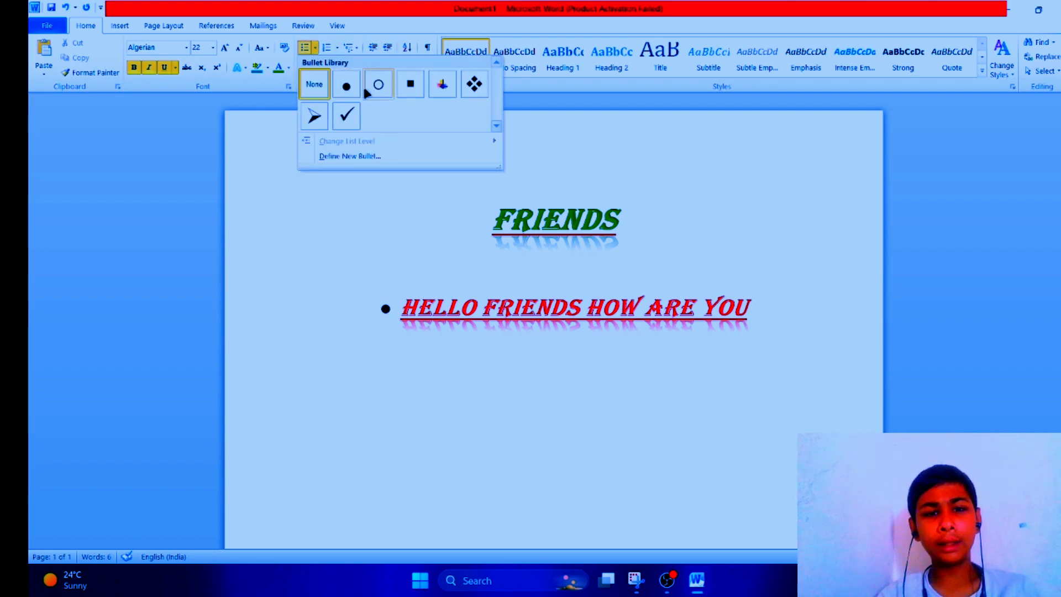
{"action": "left_click", "coordinate": [327, 47]}
{"action": "left_click", "coordinate": [337, 48]}
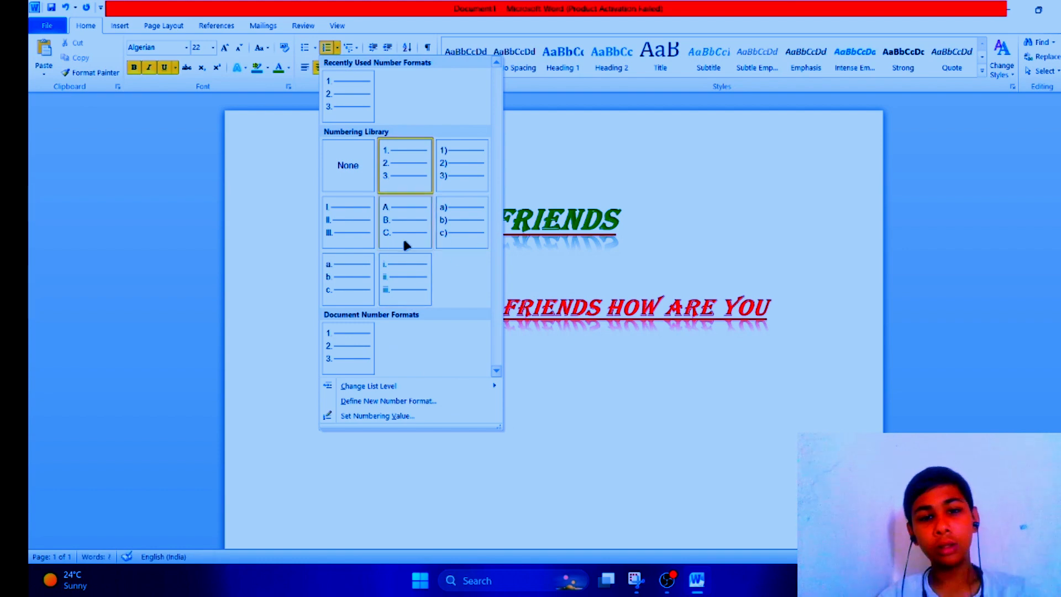
{"action": "left_click", "coordinate": [464, 201]}
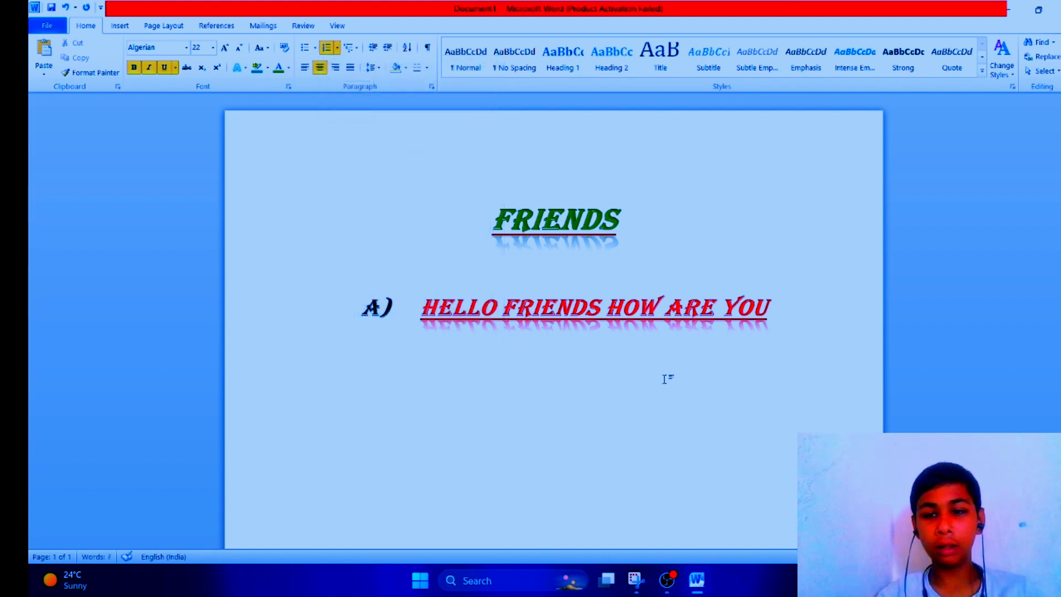
Step: Add a second lettered item reading NOVEBER MY FRIEND WAS BORN below the first line
{"action": "left_click", "coordinate": [809, 314]}
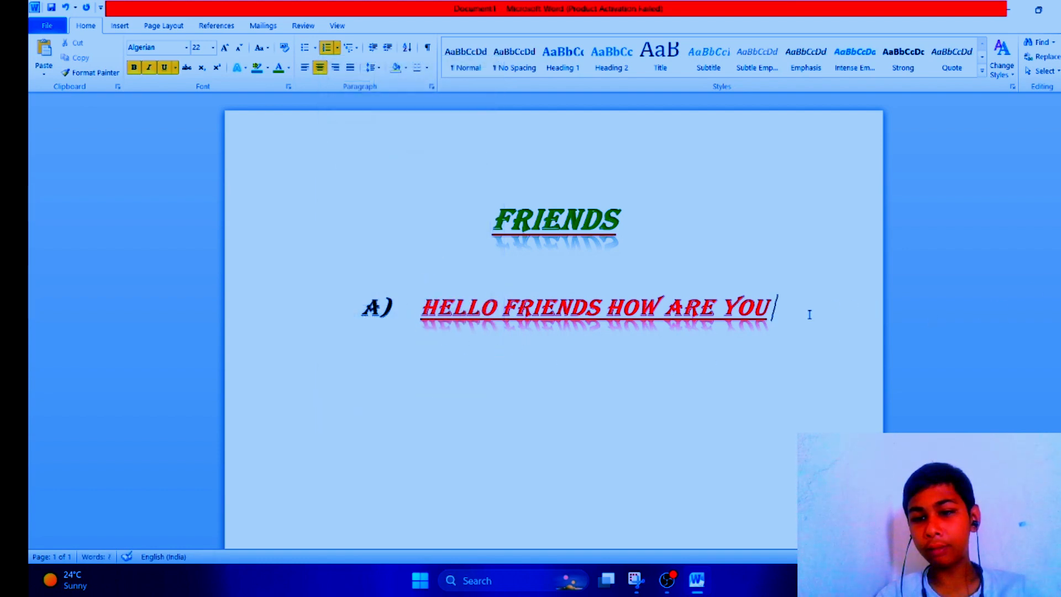
{"action": "key", "text": "Return"}
{"action": "key", "text": "BackSpace"}
{"action": "key", "text": "BackSpace"}
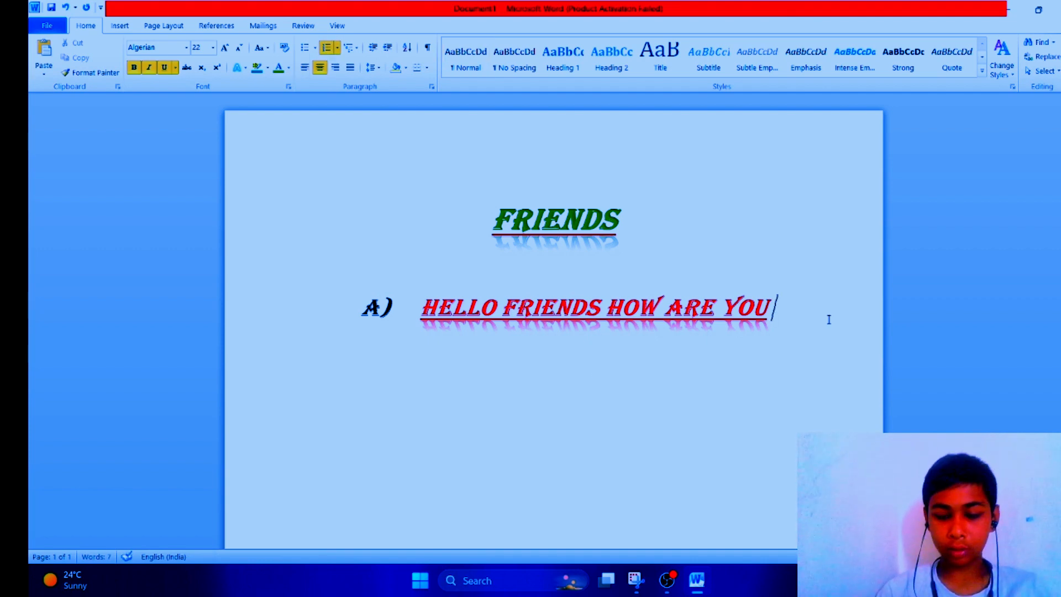
{"action": "key", "text": "Return"}
{"action": "type", "text": "NOVHOH"}
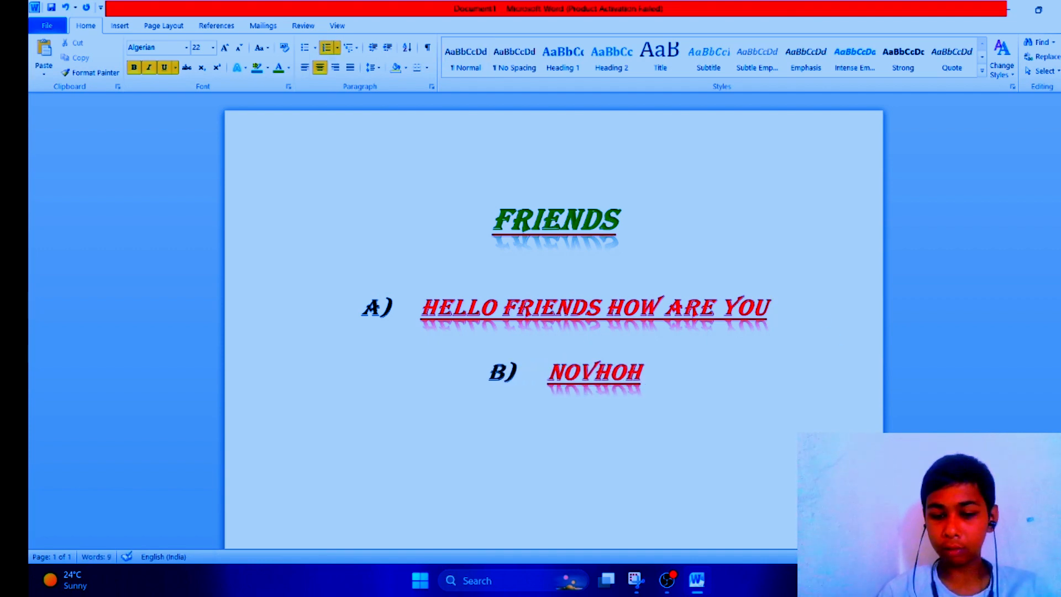
{"action": "key", "text": "BackSpace"}
{"action": "key", "text": "BackSpace"}
{"action": "key", "text": "BackSpace"}
{"action": "key", "text": "BackSpace"}
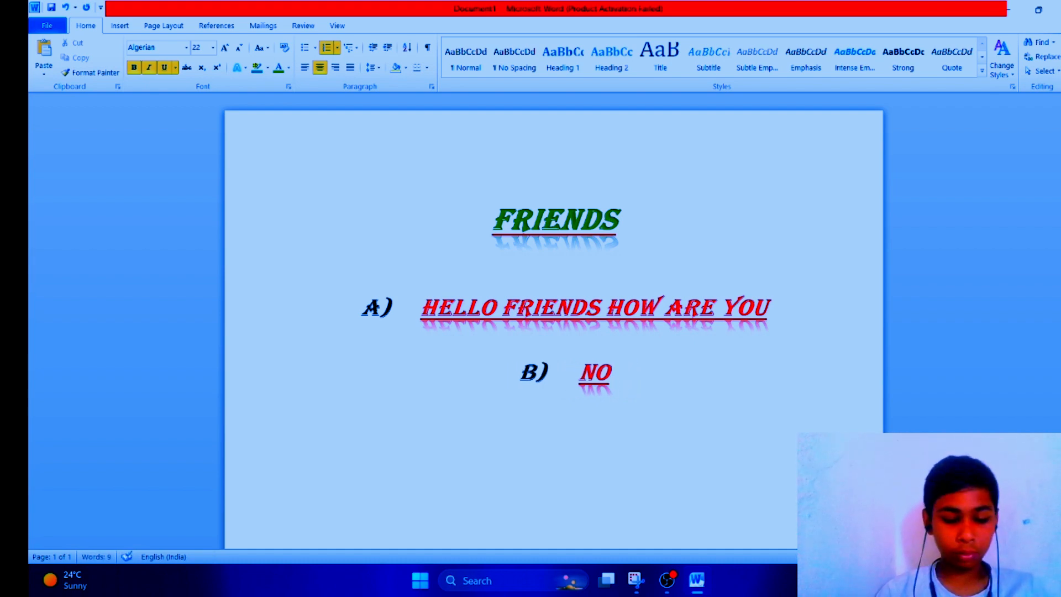
{"action": "type", "text": "VEBER"}
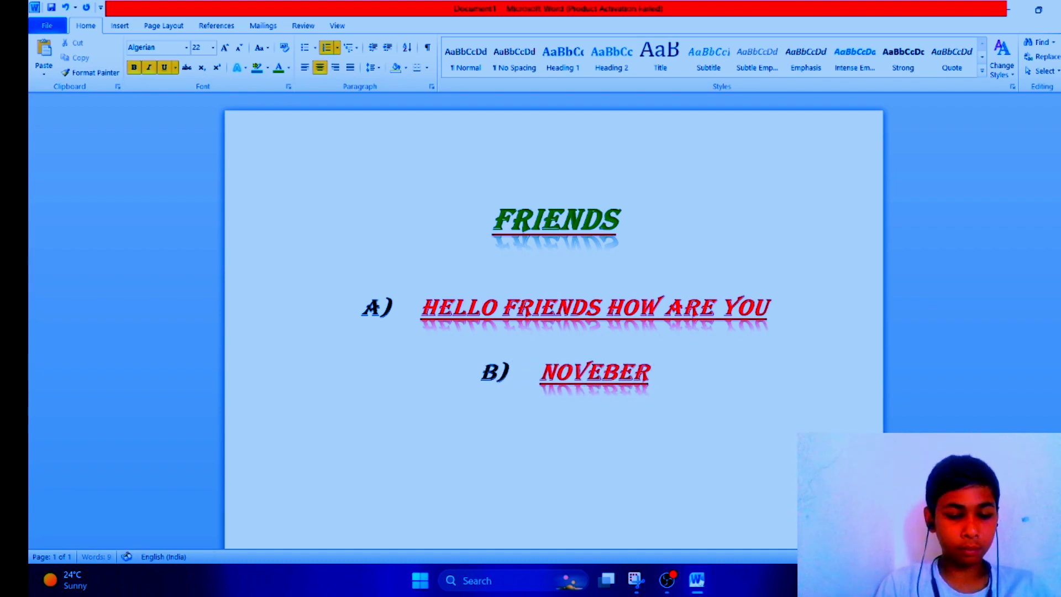
{"action": "type", "text": " MY"}
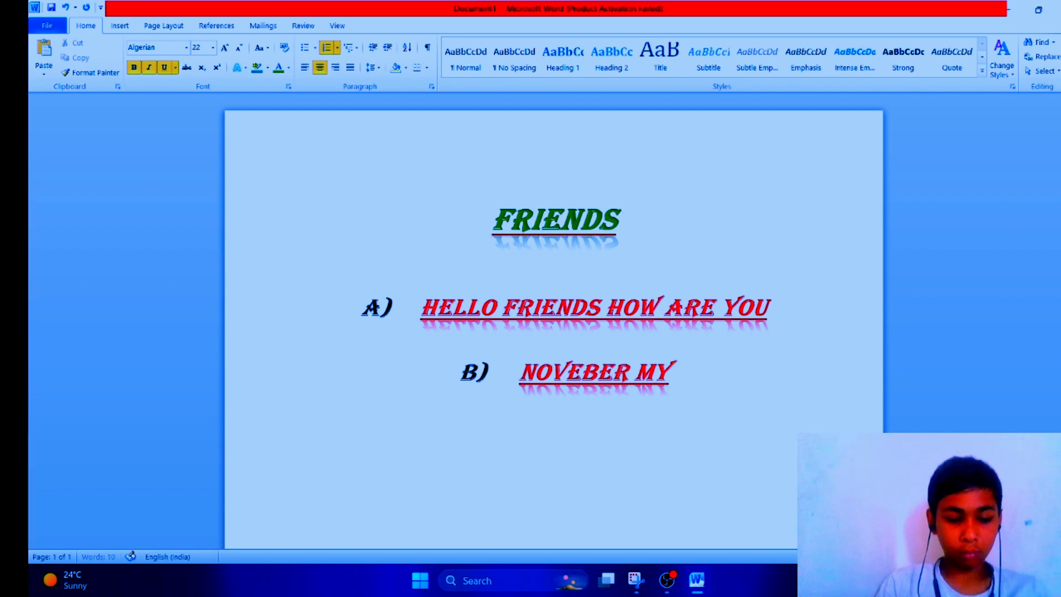
{"action": "type", "text": " FRIE"}
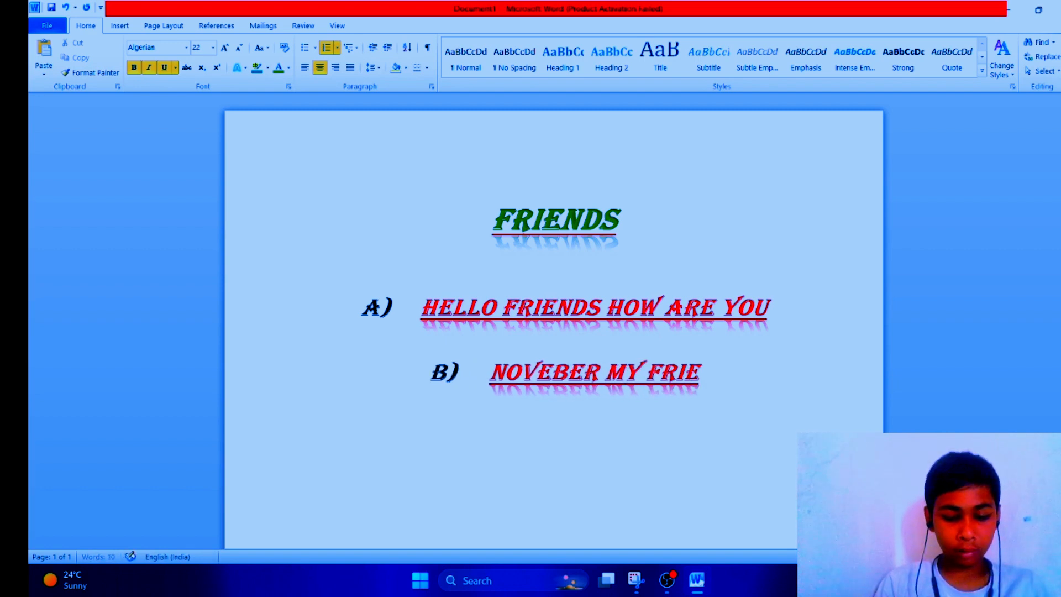
{"action": "type", "text": "ND W"}
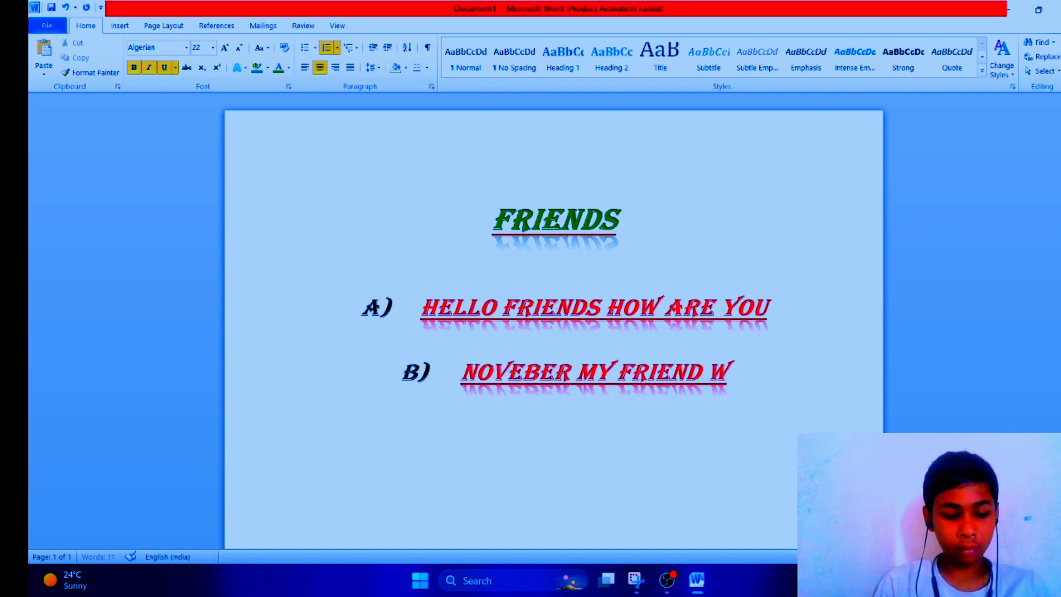
{"action": "type", "text": "AS BORN"}
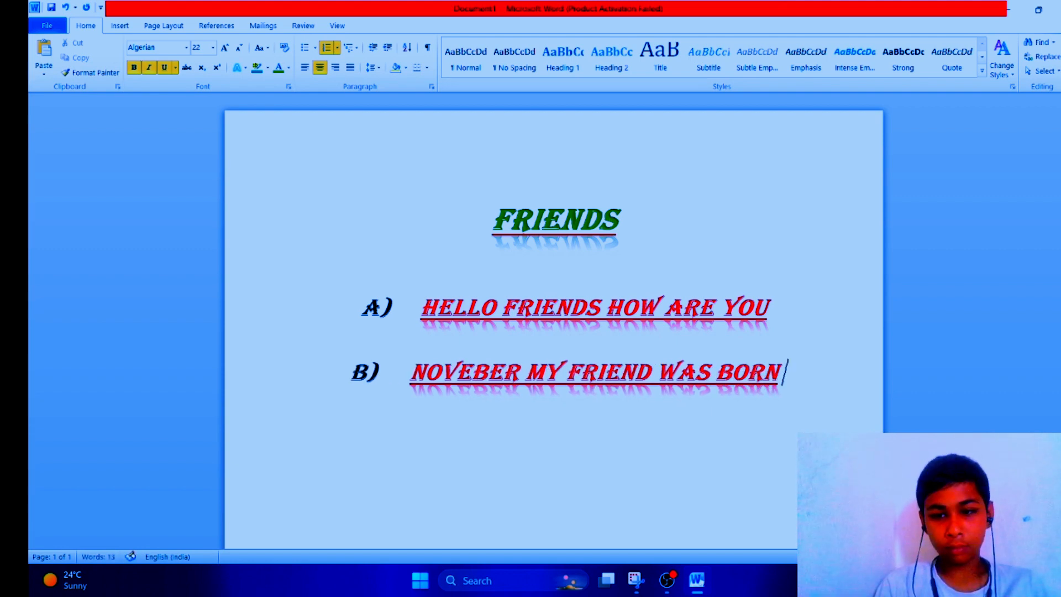
Step: Add a third lettered item reading HE IS MAY BEST FRIEND IN LIFE
{"action": "key", "text": "Return"}
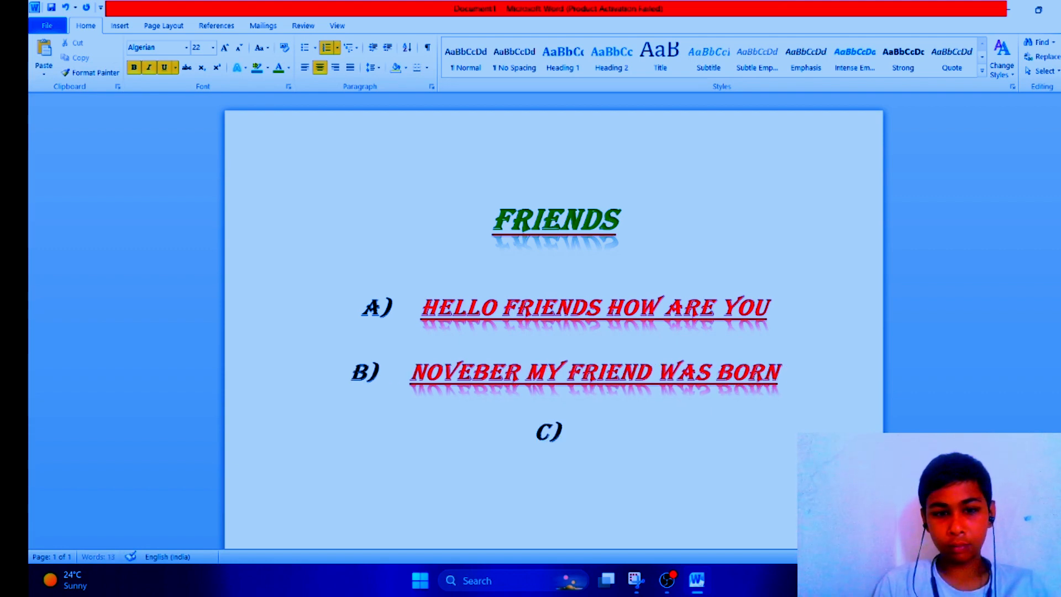
{"action": "type", "text": "HE "}
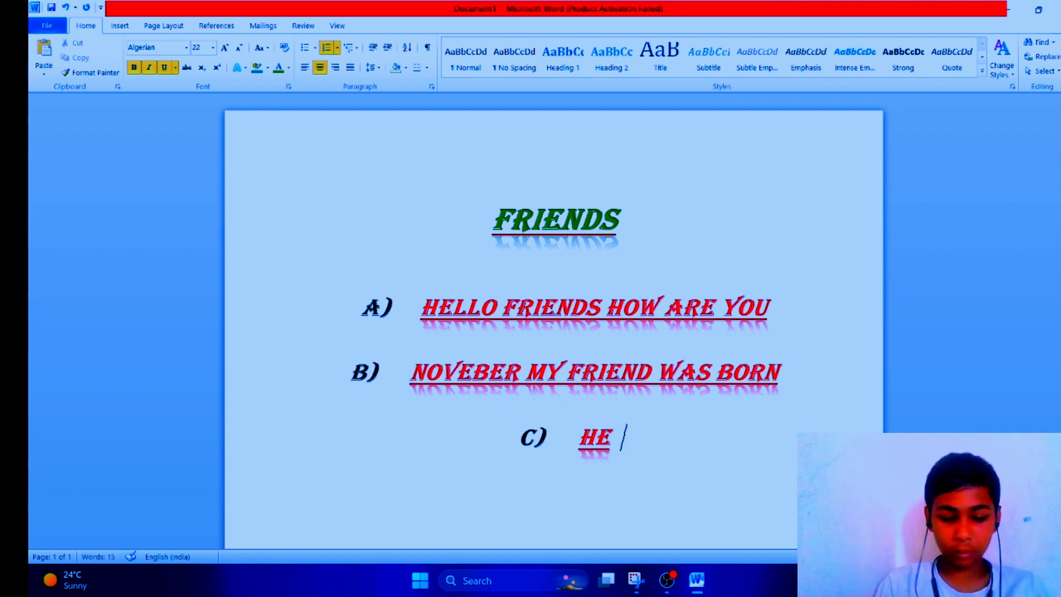
{"action": "type", "text": "IS MAY"}
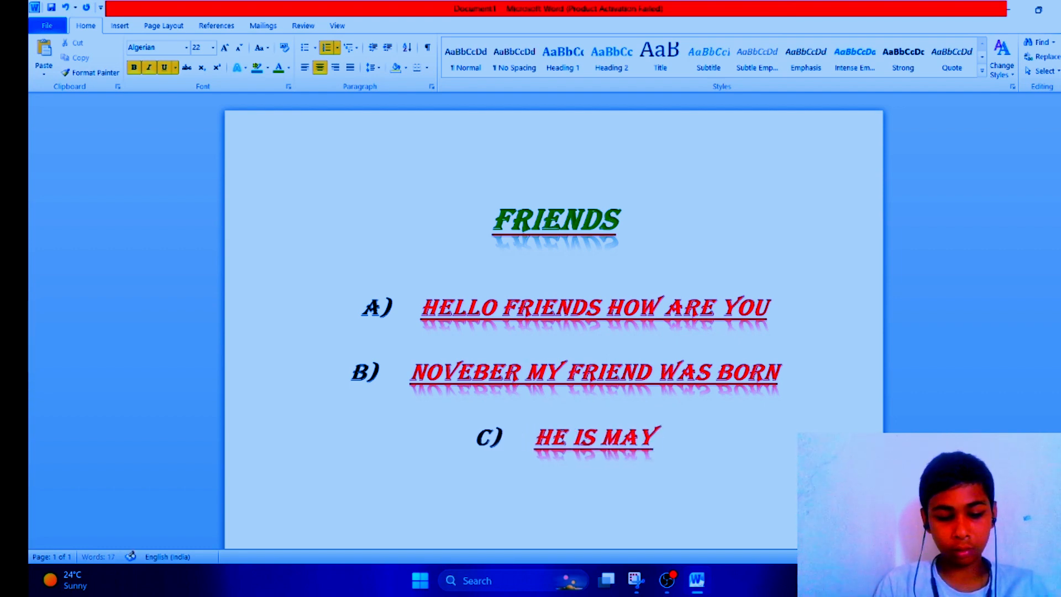
{"action": "type", "text": " BES"}
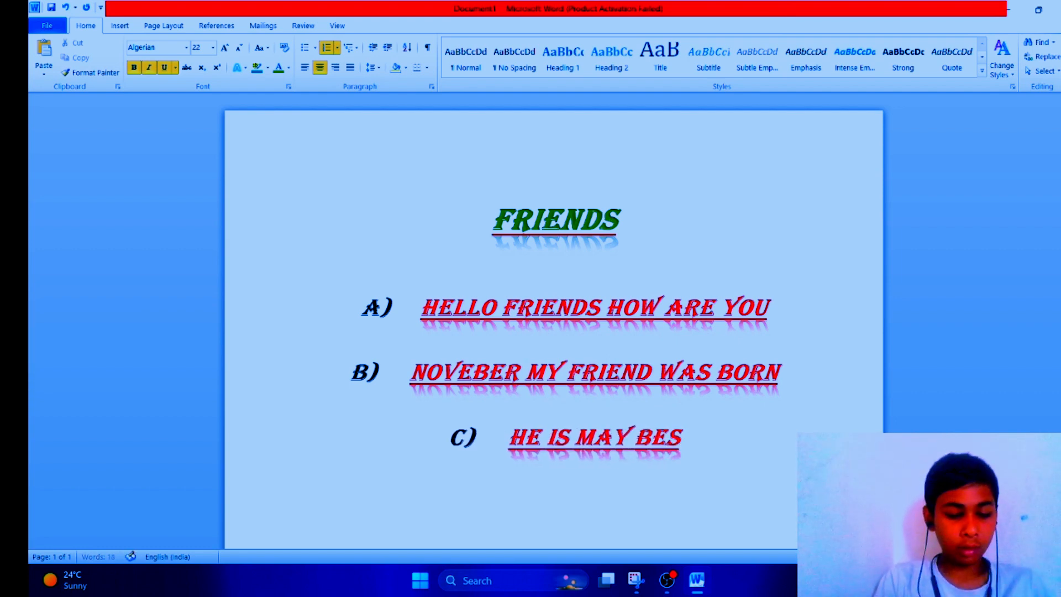
{"action": "type", "text": "T FRI"}
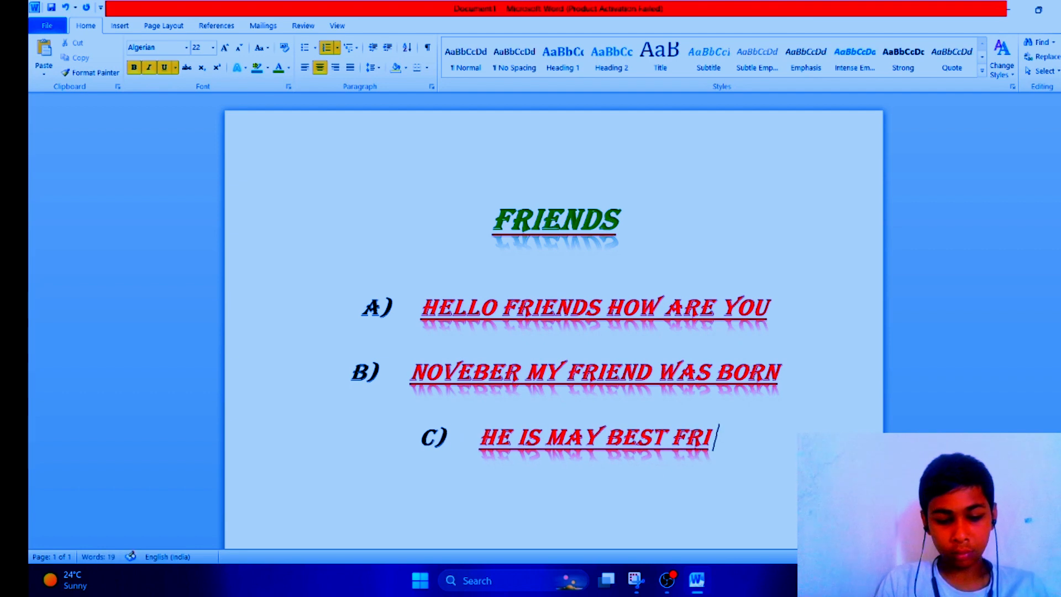
{"action": "type", "text": "END "}
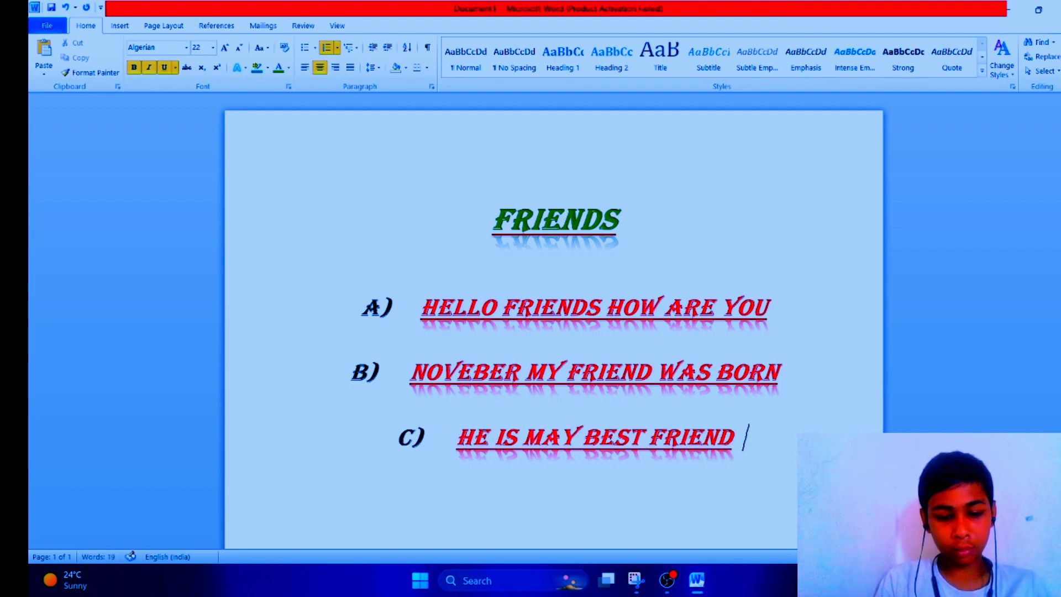
{"action": "type", "text": "IN LIFE"}
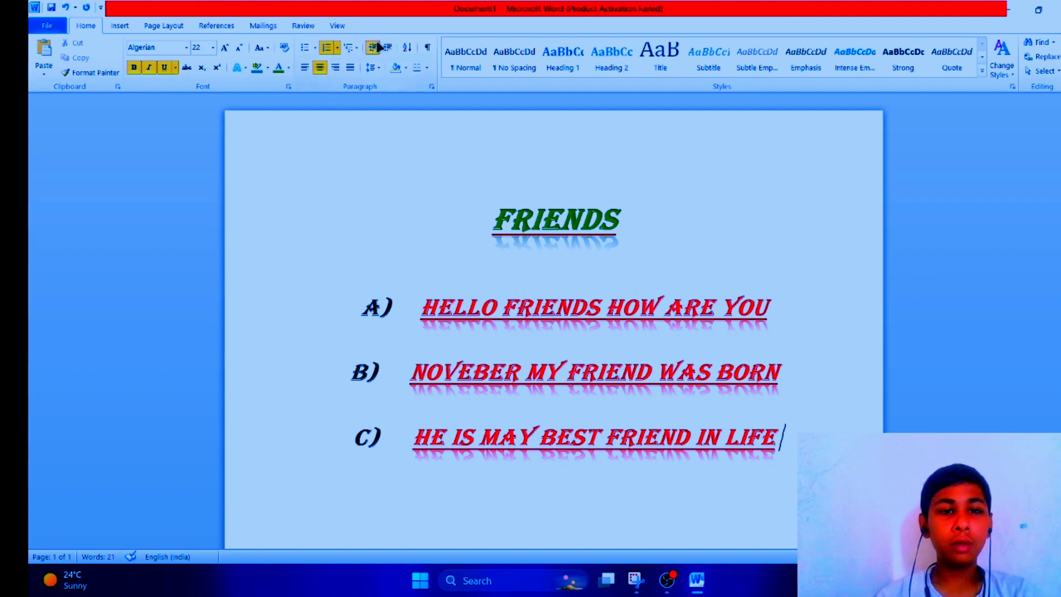
Step: Try increasing the FRIENDS heading's indent and decreasing it back to its original position
{"action": "left_click_drag", "start_coordinate": [494, 220], "coordinate": [758, 247]}
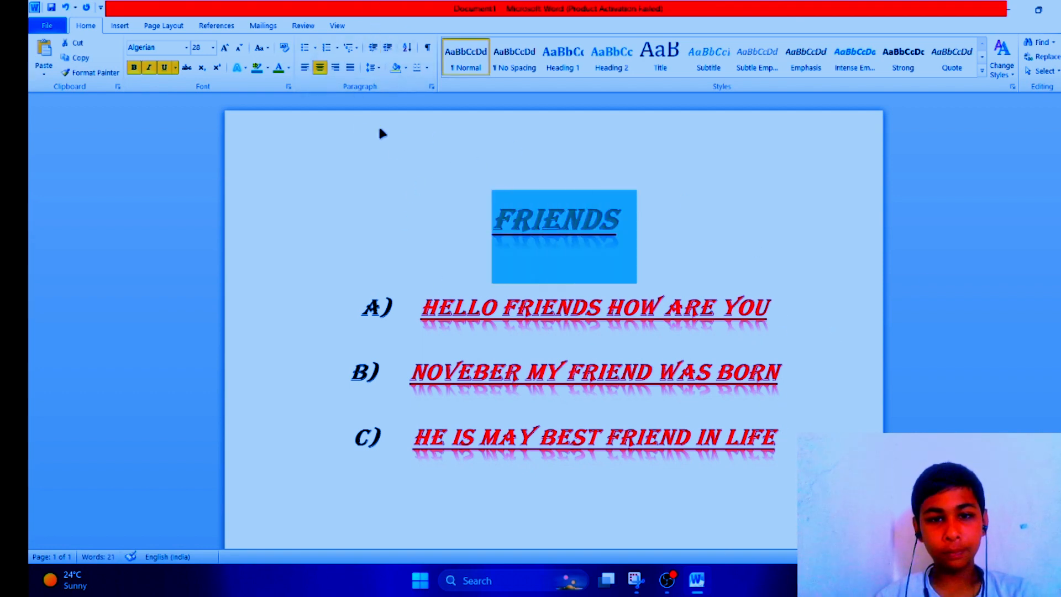
{"action": "left_click", "coordinate": [387, 49]}
{"action": "left_click", "coordinate": [387, 48]}
{"action": "left_click", "coordinate": [387, 49]}
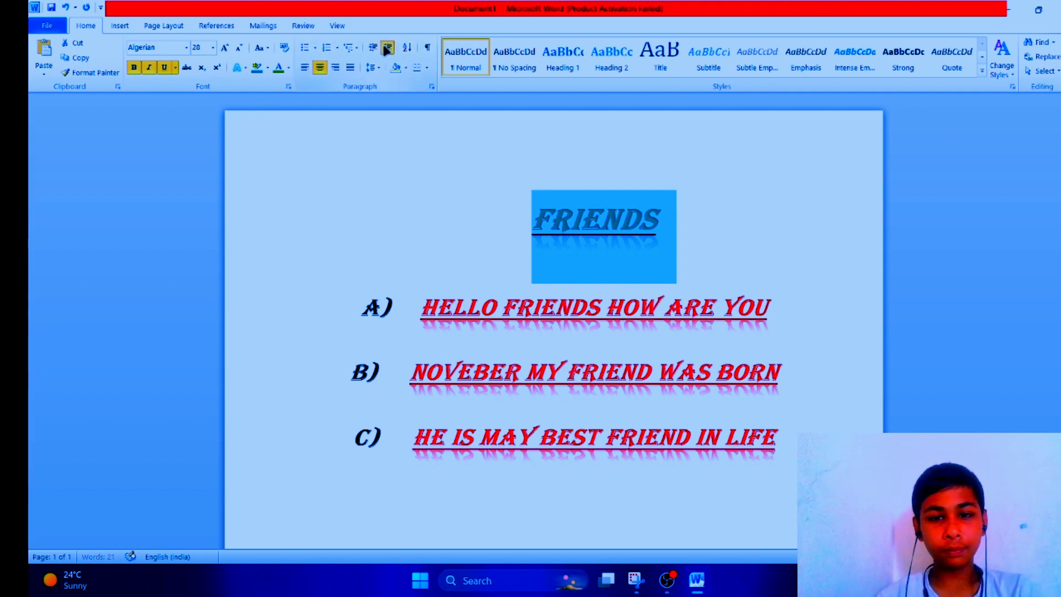
{"action": "left_click", "coordinate": [387, 49]}
{"action": "left_click", "coordinate": [387, 48]}
{"action": "left_click", "coordinate": [387, 48]}
{"action": "left_click", "coordinate": [387, 49]}
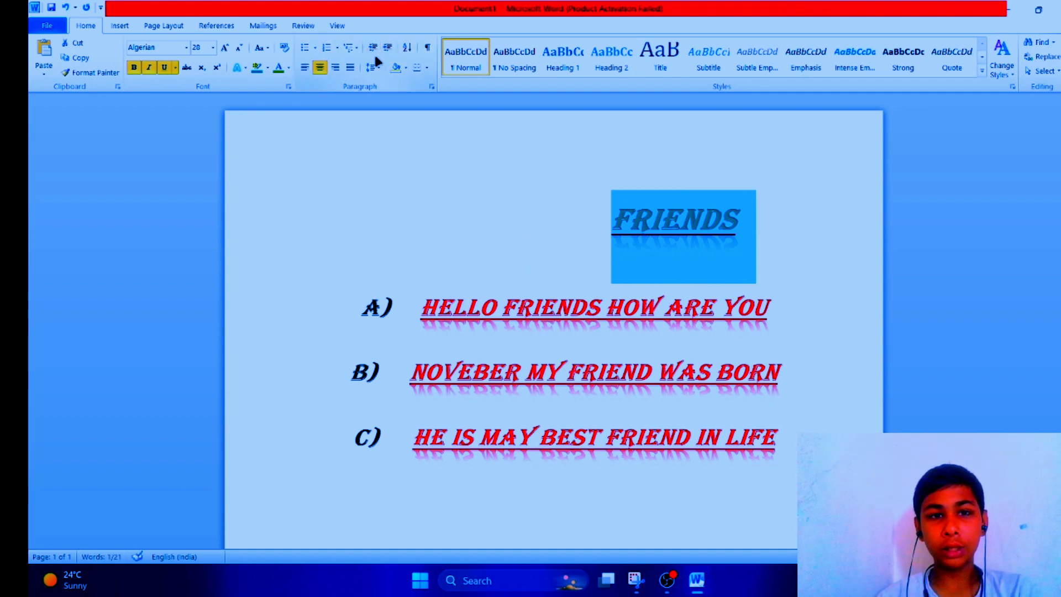
{"action": "left_click", "coordinate": [373, 48]}
{"action": "left_click", "coordinate": [373, 48]}
{"action": "left_click", "coordinate": [373, 48]}
{"action": "left_click", "coordinate": [373, 48]}
{"action": "left_click", "coordinate": [373, 48]}
{"action": "left_click", "coordinate": [374, 48]}
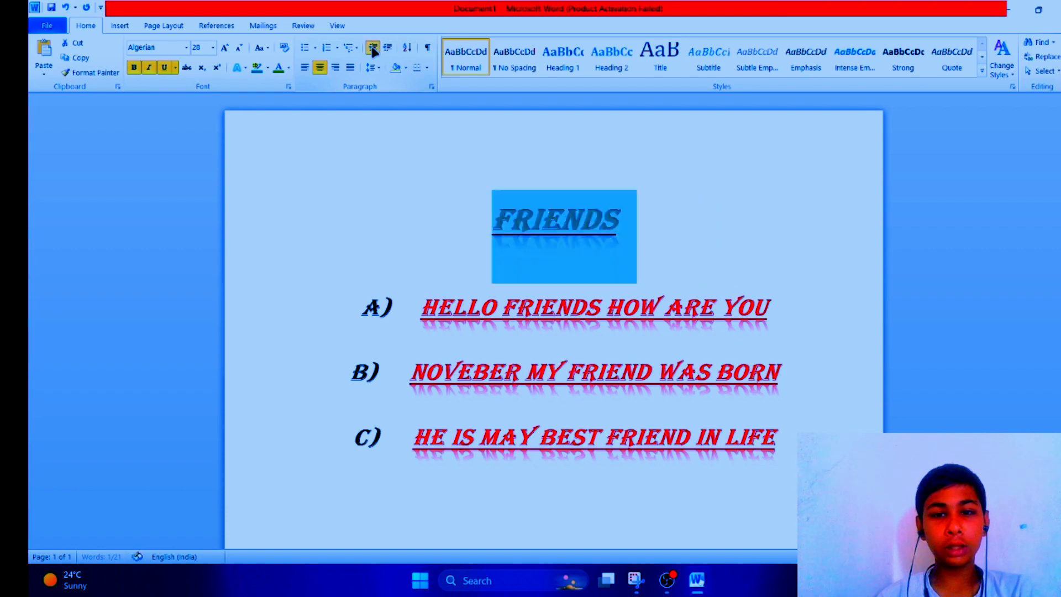
Step: Set the FRIENDS heading's line spacing to 2.0
{"action": "left_click", "coordinate": [375, 68]}
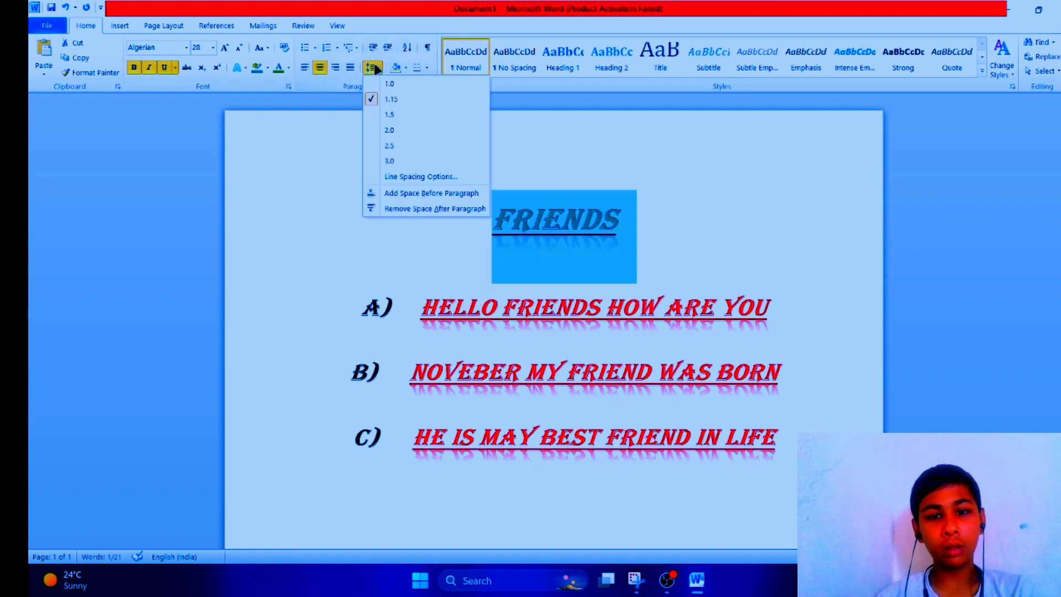
{"action": "left_click", "coordinate": [402, 116]}
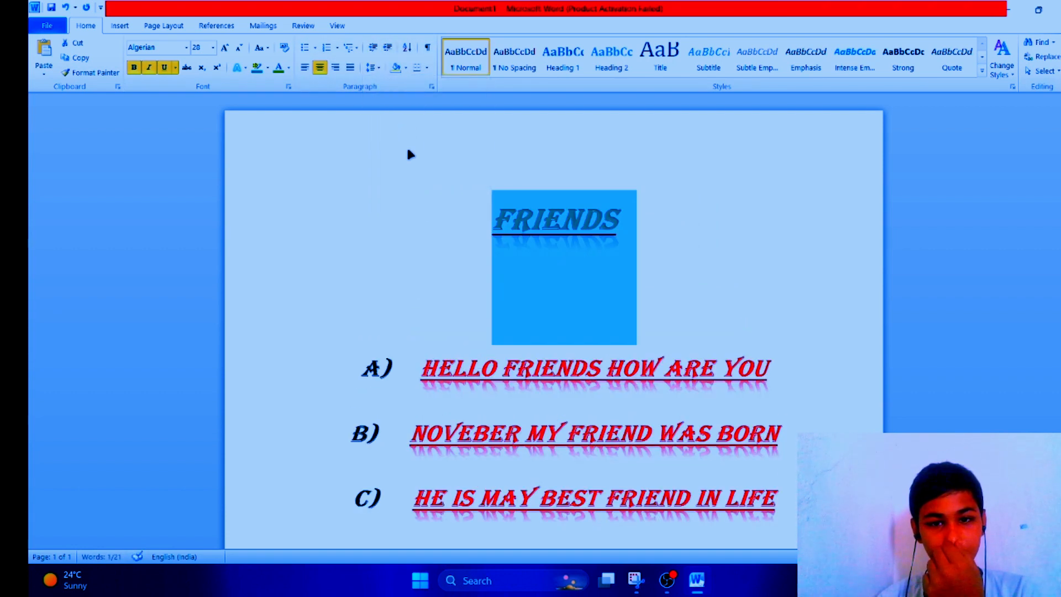
{"action": "left_click", "coordinate": [372, 68]}
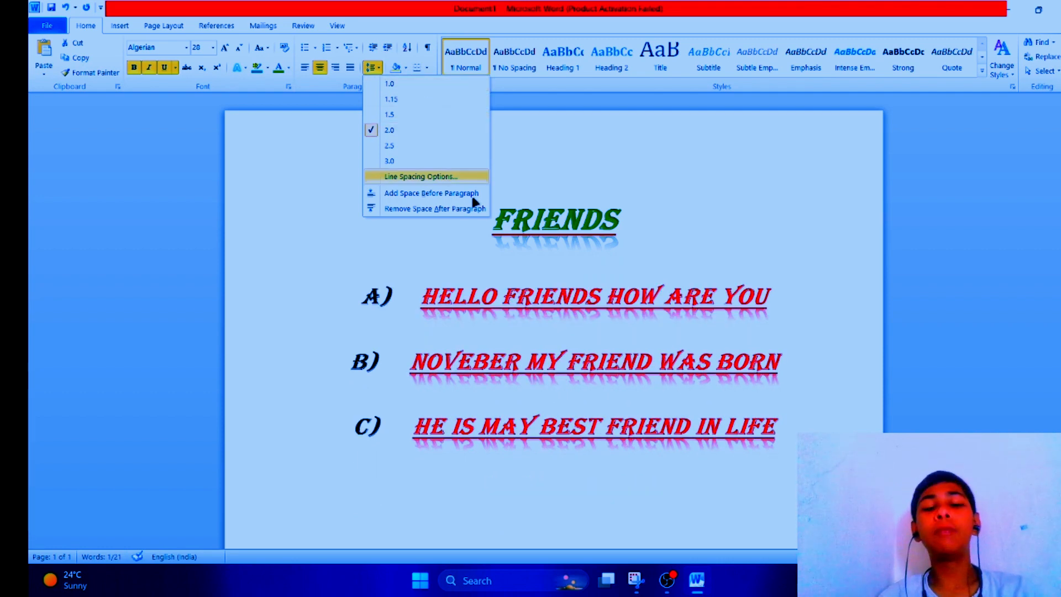
{"action": "left_click", "coordinate": [427, 130]}
{"action": "left_click", "coordinate": [801, 260]}
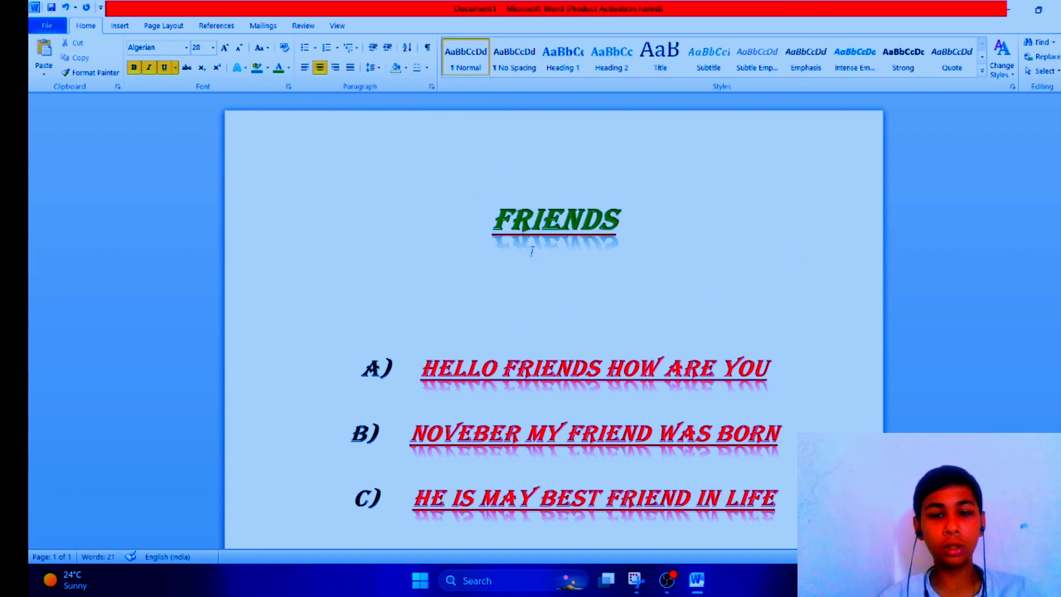
Step: Insert two blank lines below the FRIENDS heading and left-align the empty line
{"action": "left_click", "coordinate": [459, 249]}
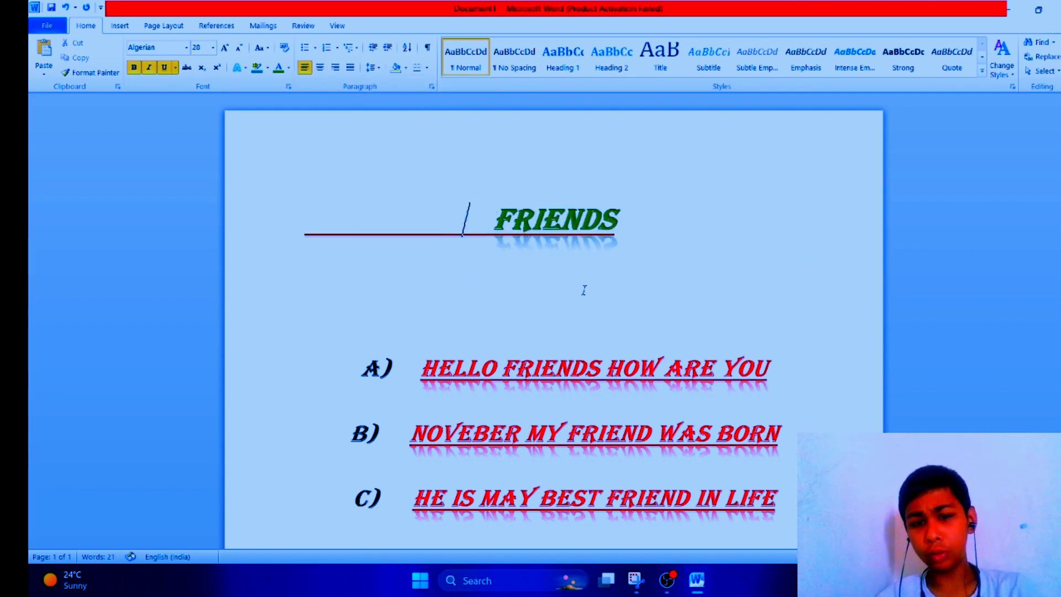
{"action": "left_click", "coordinate": [629, 224]}
{"action": "key", "text": "Return"}
{"action": "key", "text": "Return"}
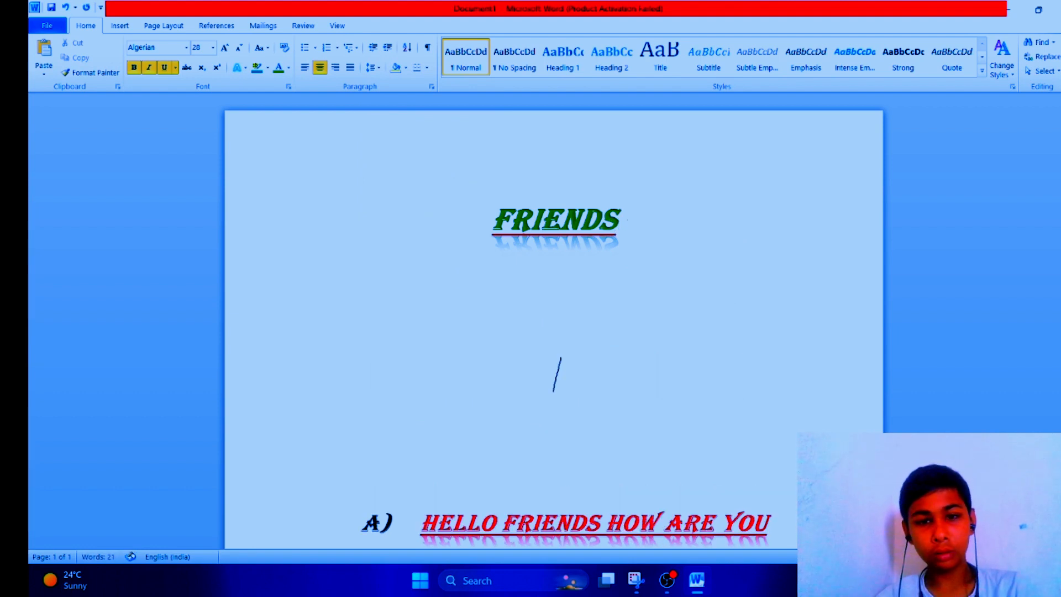
{"action": "type", "text": "GFJ"}
{"action": "key", "text": "BackSpace"}
{"action": "key", "text": "BackSpace"}
{"action": "key", "text": "BackSpace"}
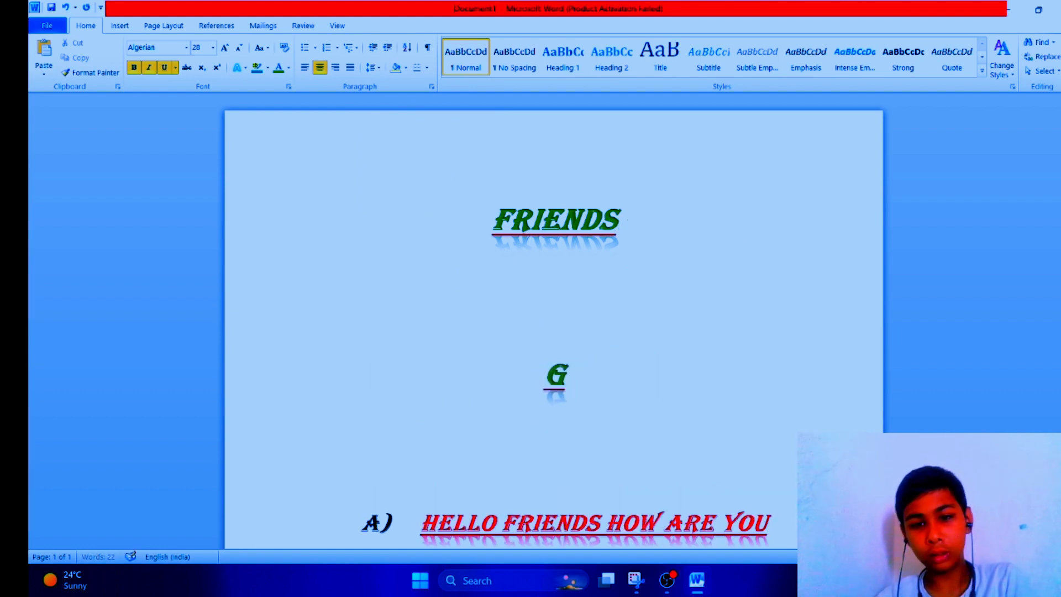
{"action": "key", "text": "ctrl+l"}
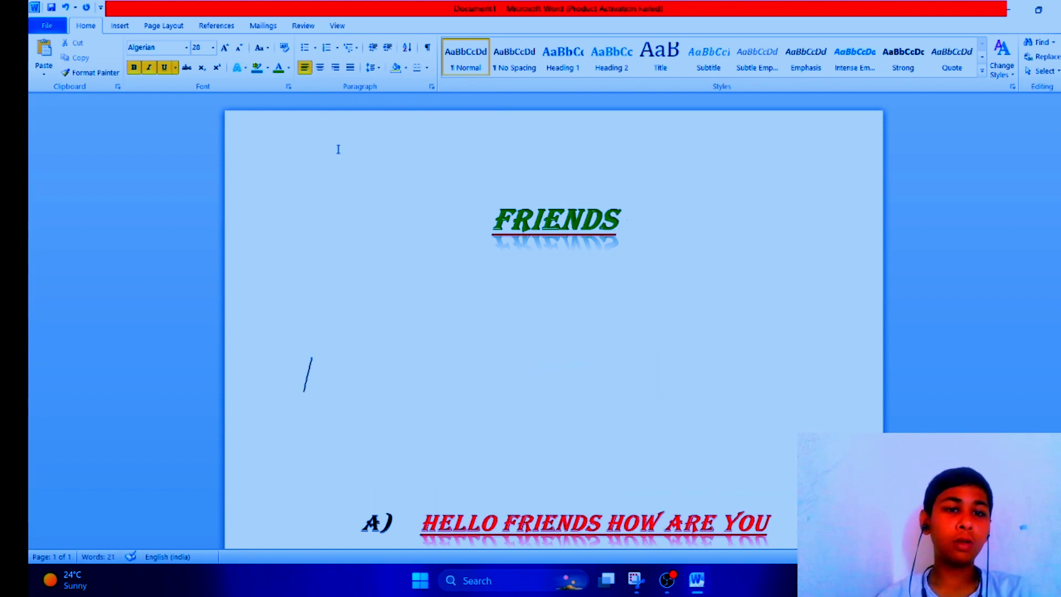
Step: Apply dark brown paragraph shading to the blank lines and the FRIENDS heading
{"action": "left_click", "coordinate": [405, 67]}
{"action": "left_click", "coordinate": [450, 138]}
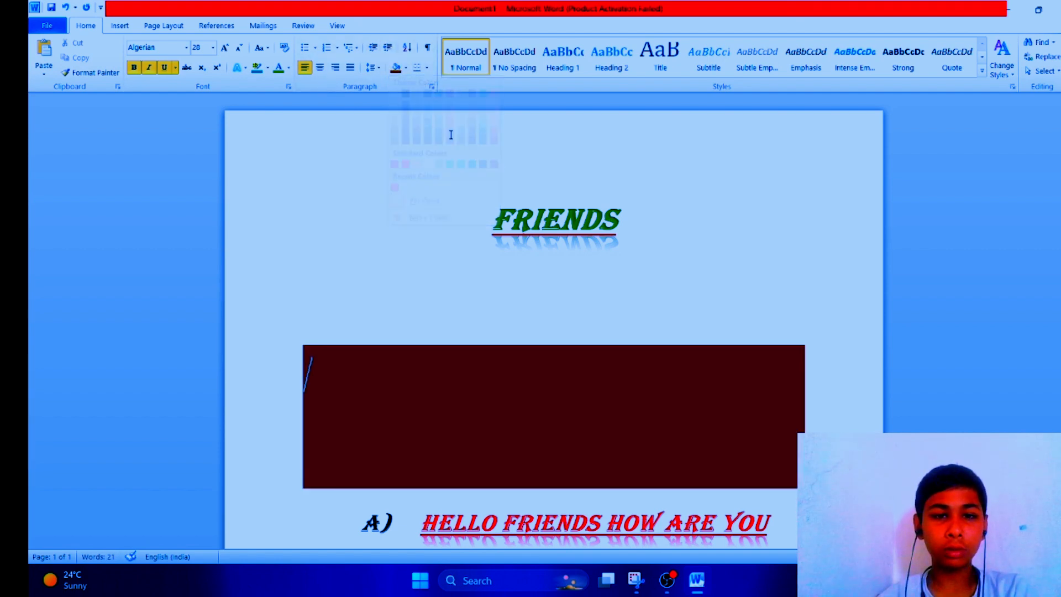
{"action": "left_click_drag", "start_coordinate": [287, 308], "coordinate": [770, 467]}
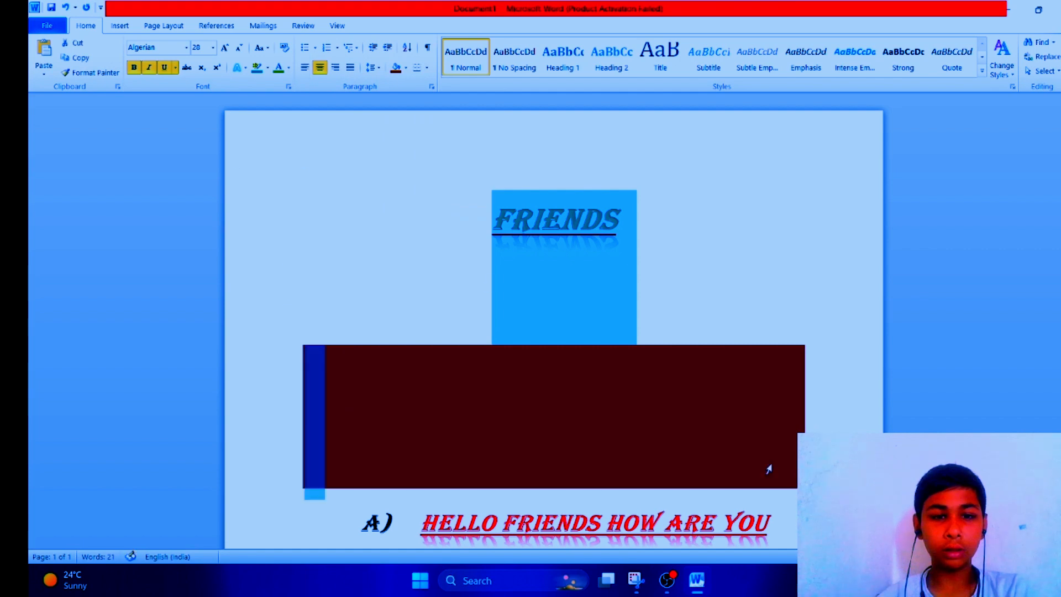
{"action": "left_click", "coordinate": [395, 70]}
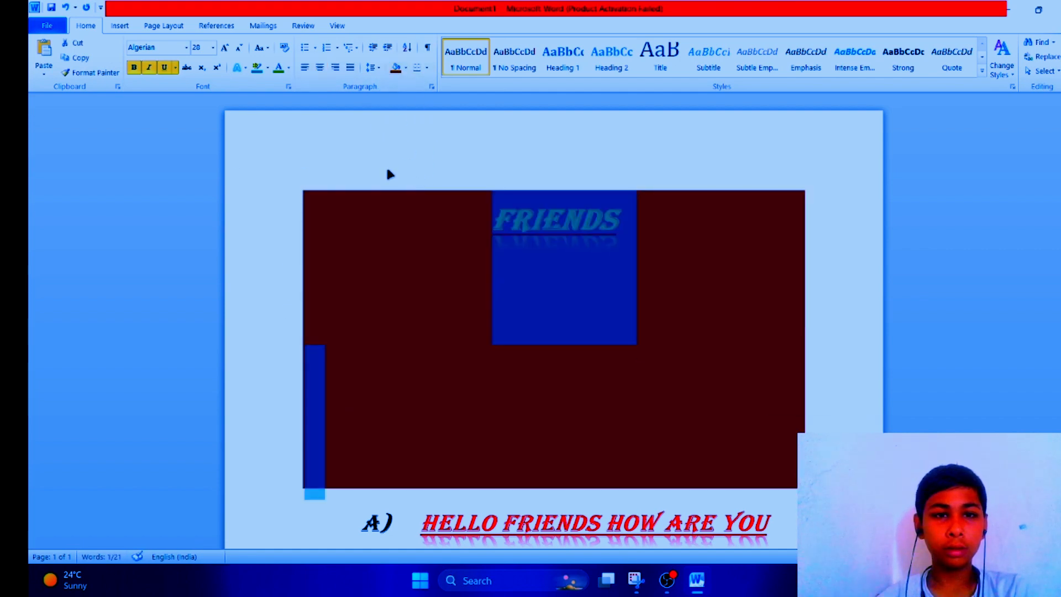
Step: Add a right border to the FRIENDS heading paragraph
{"action": "triple_click", "coordinate": [573, 243]}
{"action": "left_click", "coordinate": [416, 69]}
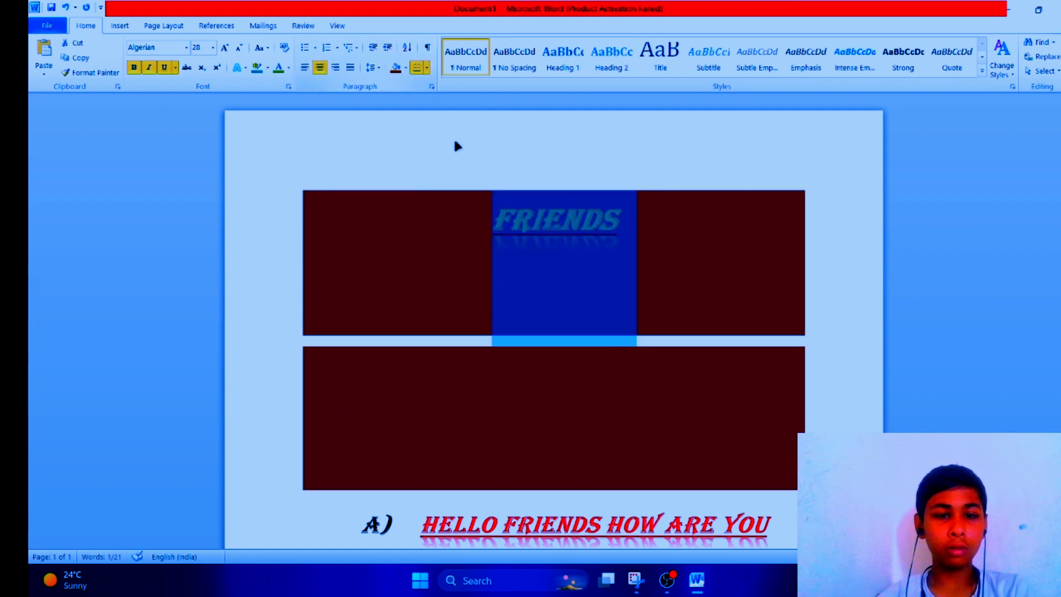
{"action": "left_click", "coordinate": [426, 67]}
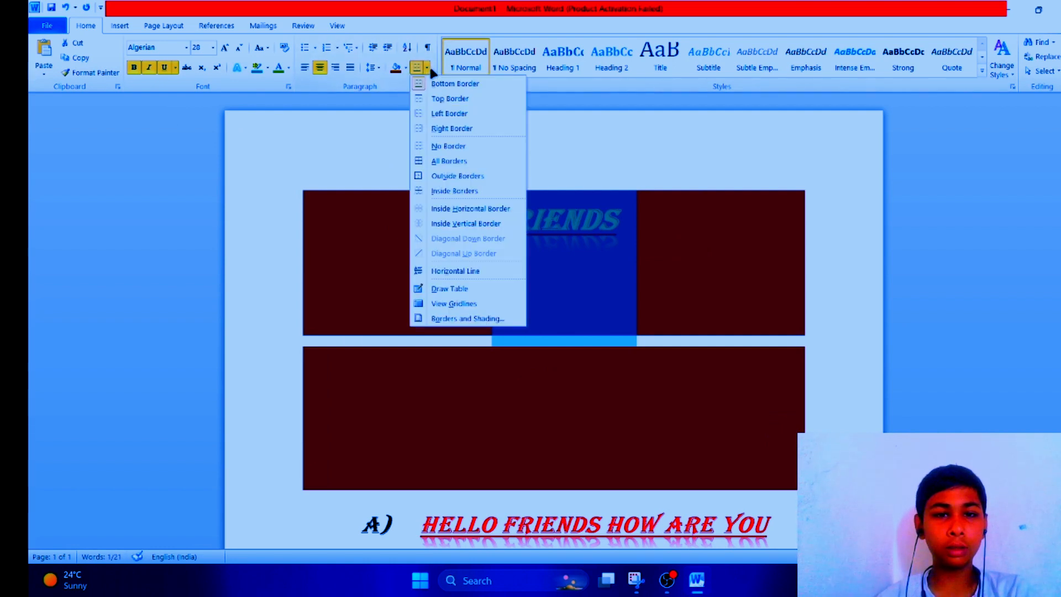
{"action": "left_click", "coordinate": [452, 129]}
{"action": "left_click", "coordinate": [518, 189]}
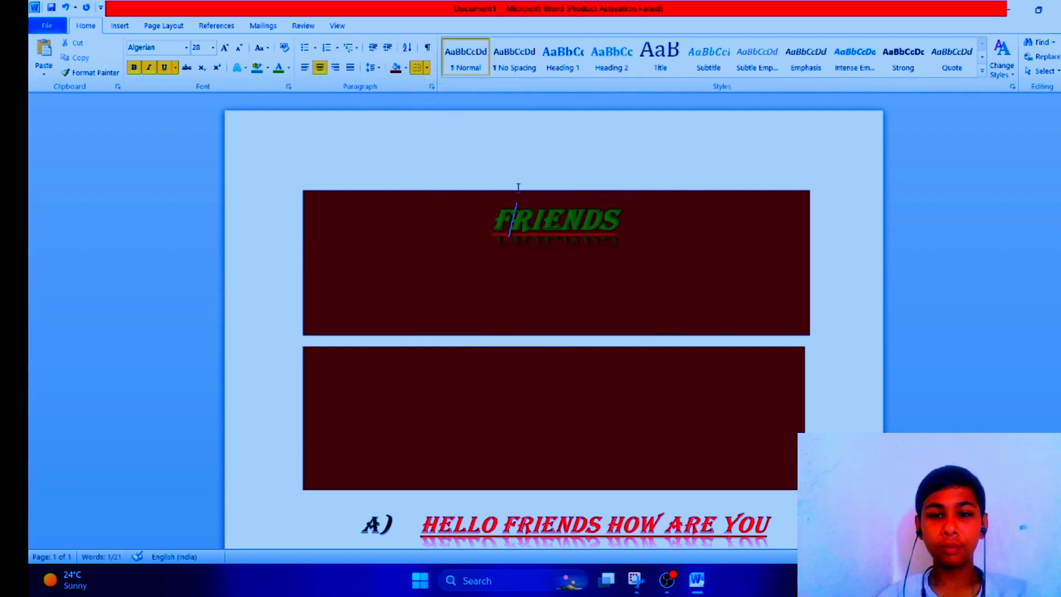
Step: Select the whole document and delete all its content
{"action": "key", "text": "ctrl+a"}
{"action": "key", "text": "Delete"}
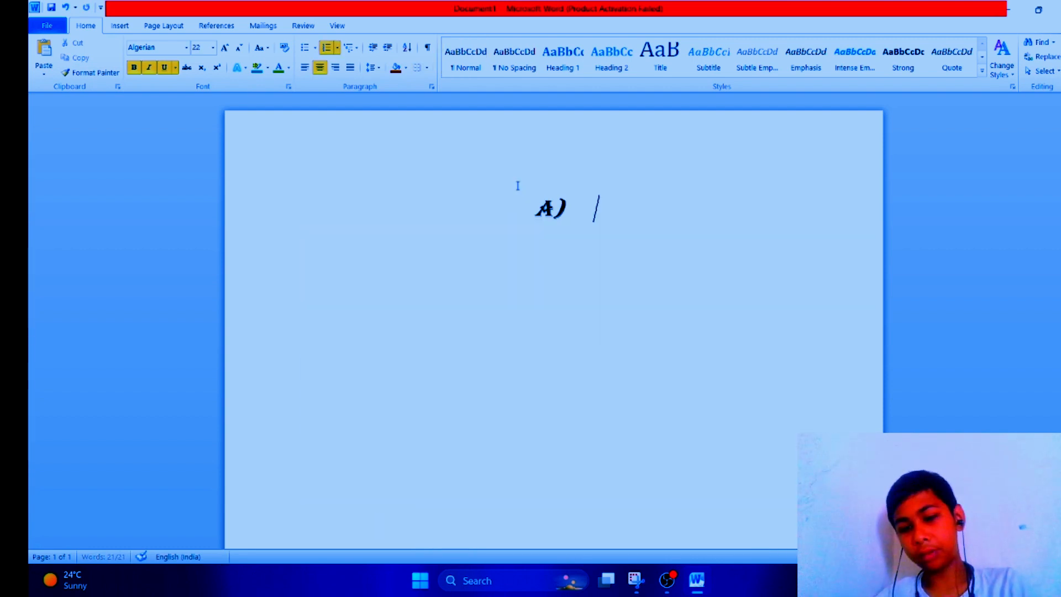
Step: Remove the leftover list marker and apply dark brown shading to the empty paragraph
{"action": "key", "text": "BackSpace"}
{"action": "key", "text": "BackSpace"}
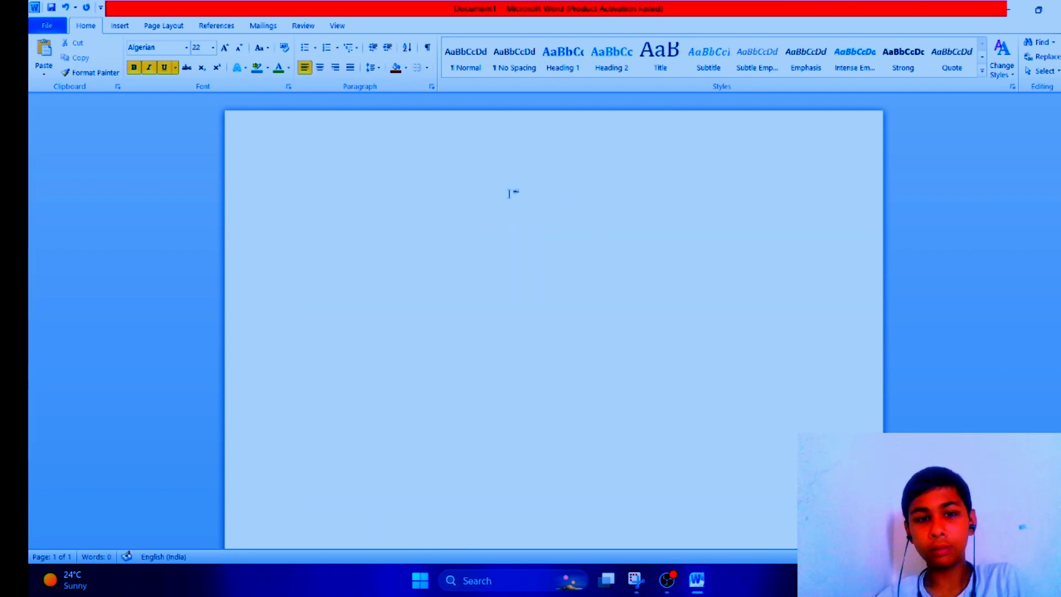
{"action": "left_click", "coordinate": [397, 69]}
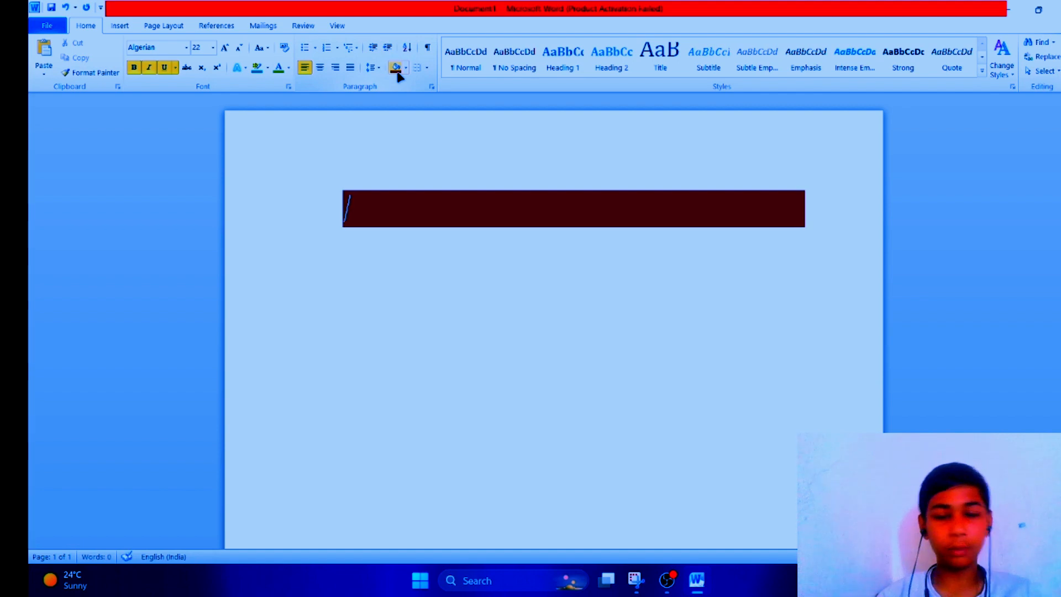
Step: Type HELLO GUYS in the shaded paragraph
{"action": "type", "text": "HE"}
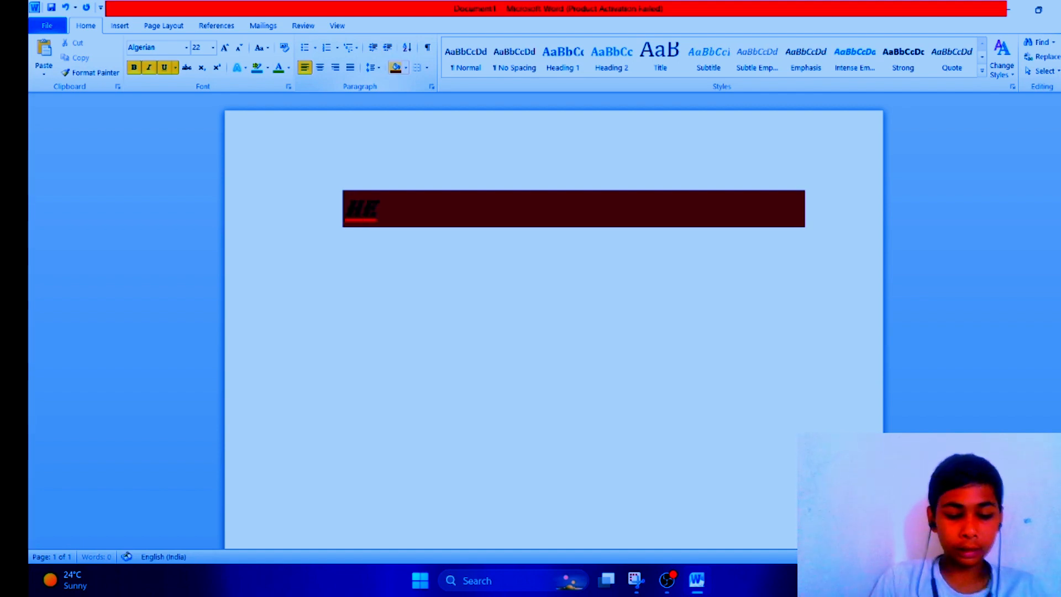
{"action": "type", "text": "LLO"}
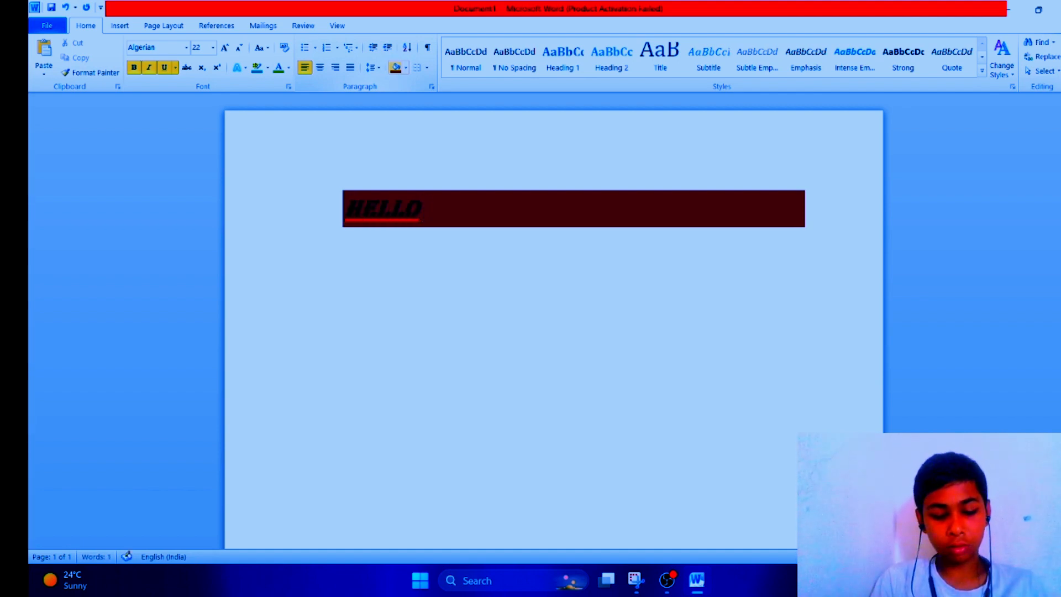
{"action": "type", "text": " GUYS"}
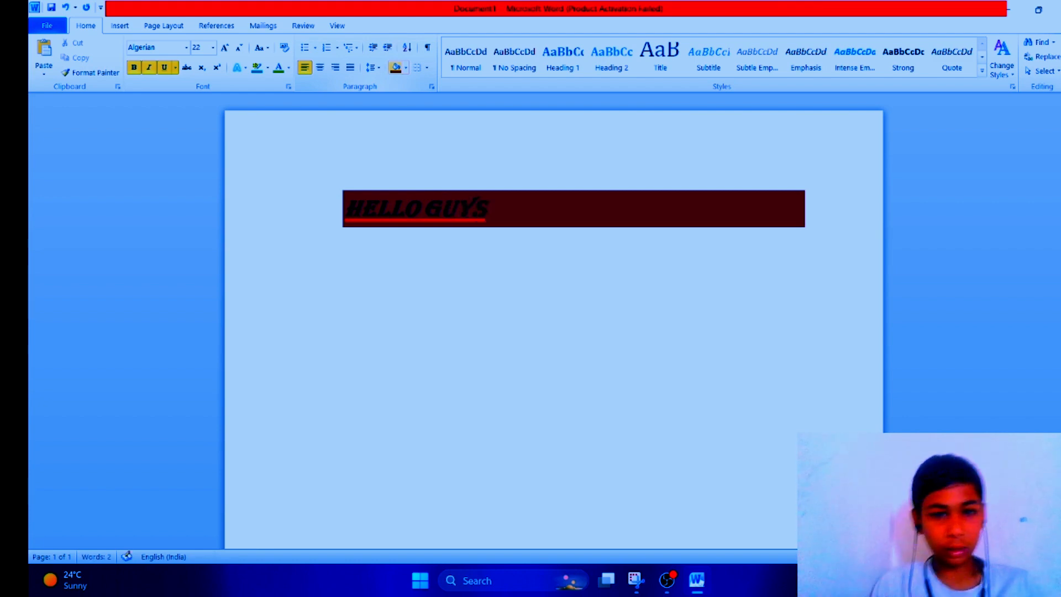
Step: Add borders to the HELLO GUYS paragraph, including a top border
{"action": "left_click", "coordinate": [428, 68]}
{"action": "left_click", "coordinate": [348, 208]}
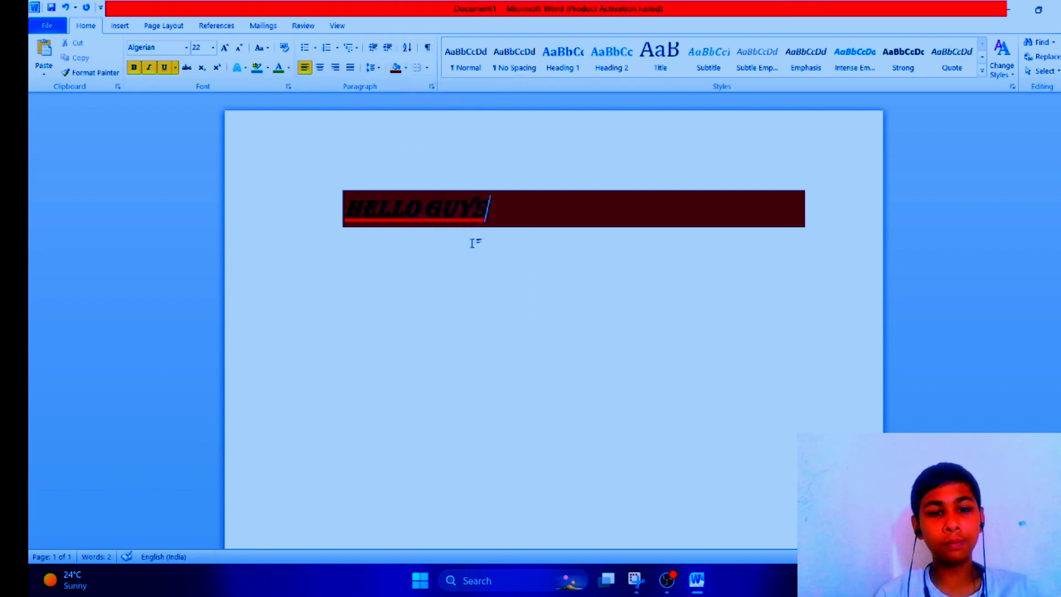
{"action": "left_click_drag", "start_coordinate": [345, 209], "coordinate": [497, 209]}
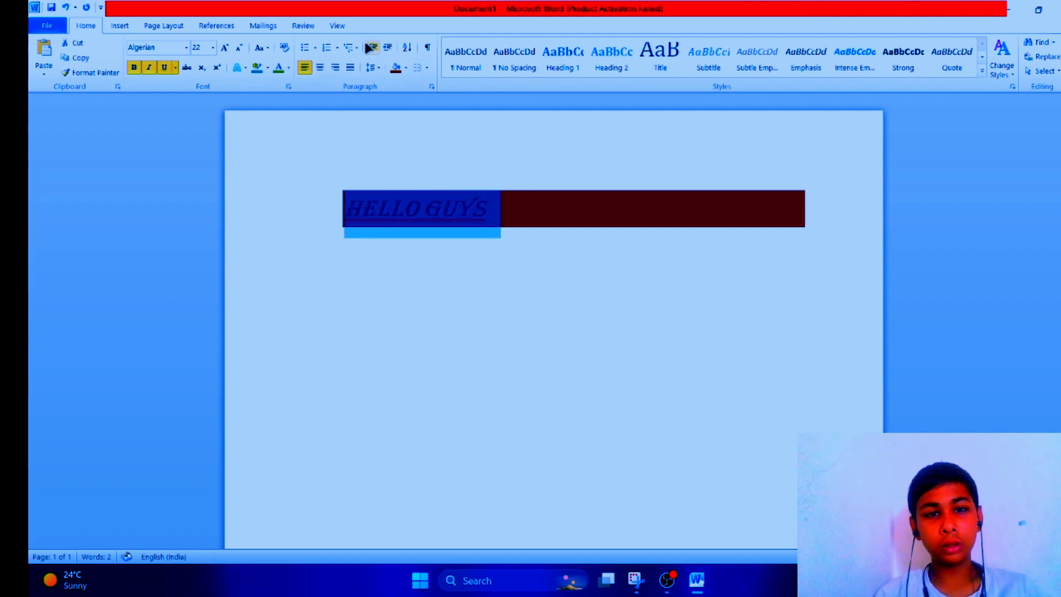
{"action": "left_click", "coordinate": [426, 68]}
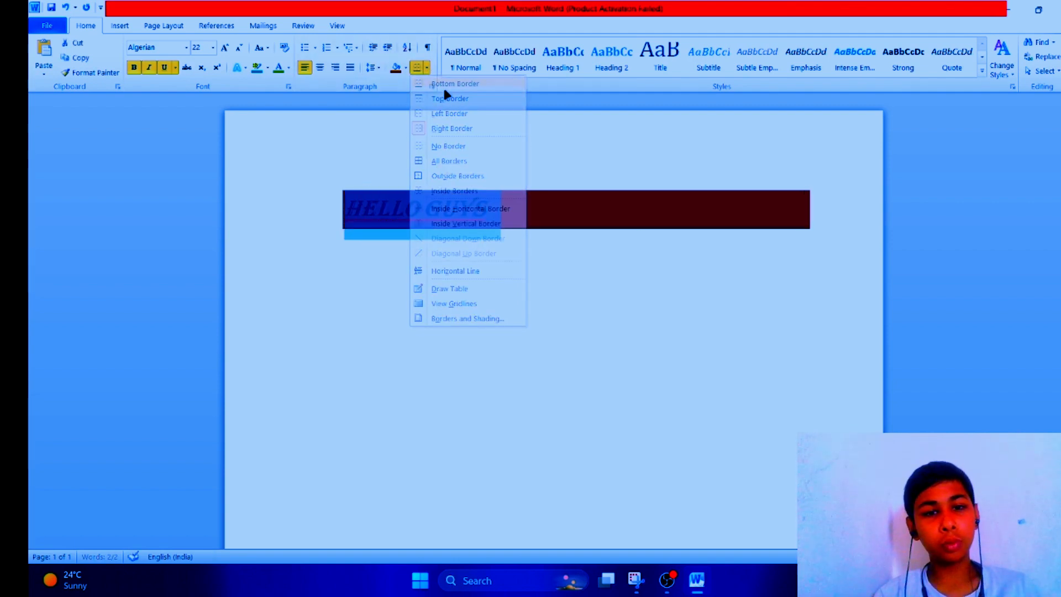
{"action": "left_click", "coordinate": [444, 93]}
{"action": "left_click", "coordinate": [426, 68]}
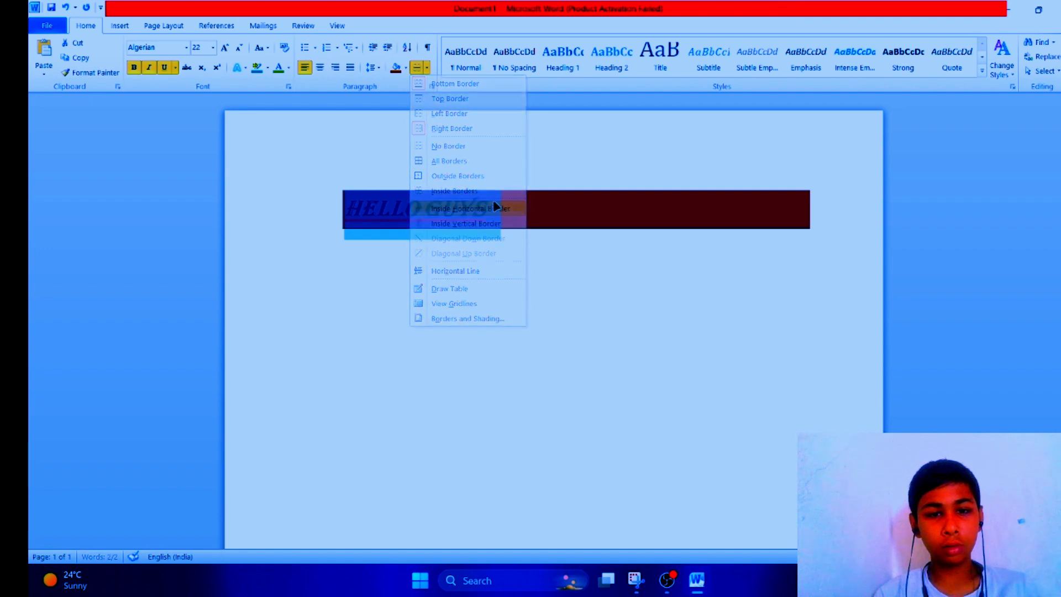
{"action": "left_click", "coordinate": [428, 68]}
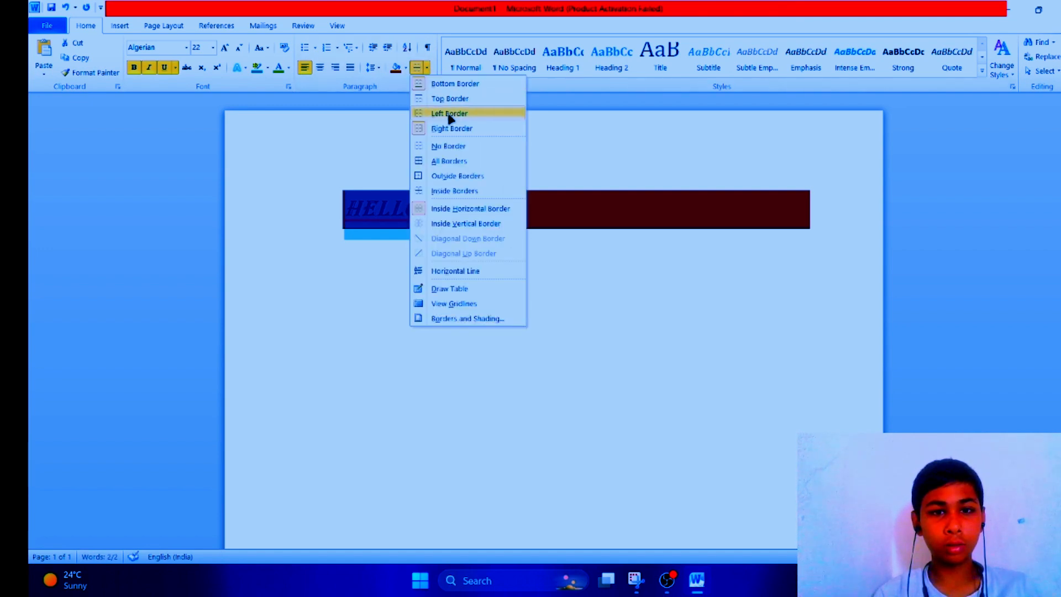
{"action": "left_click", "coordinate": [443, 99]}
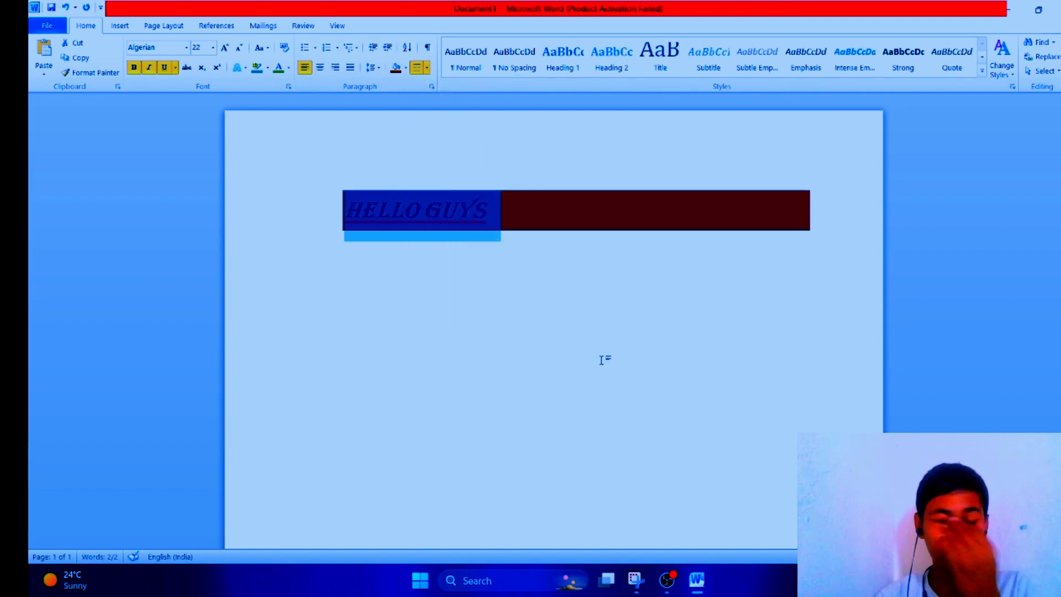
{"action": "left_click", "coordinate": [535, 293]}
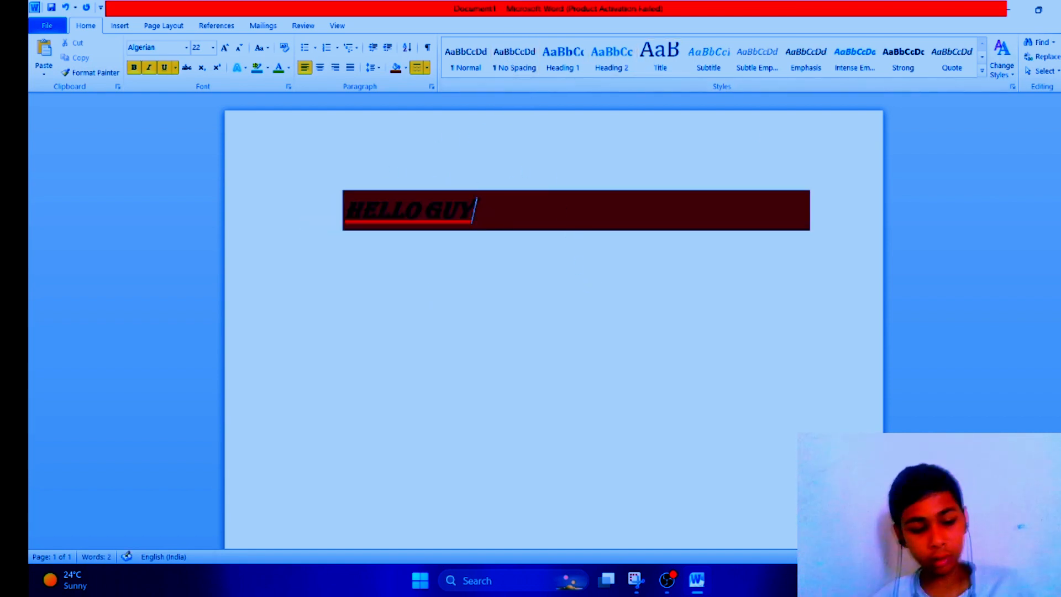
Step: Select the whole document and delete the HELLO GUYS text
{"action": "key", "text": "ctrl+a"}
{"action": "key", "text": "BackSpace"}
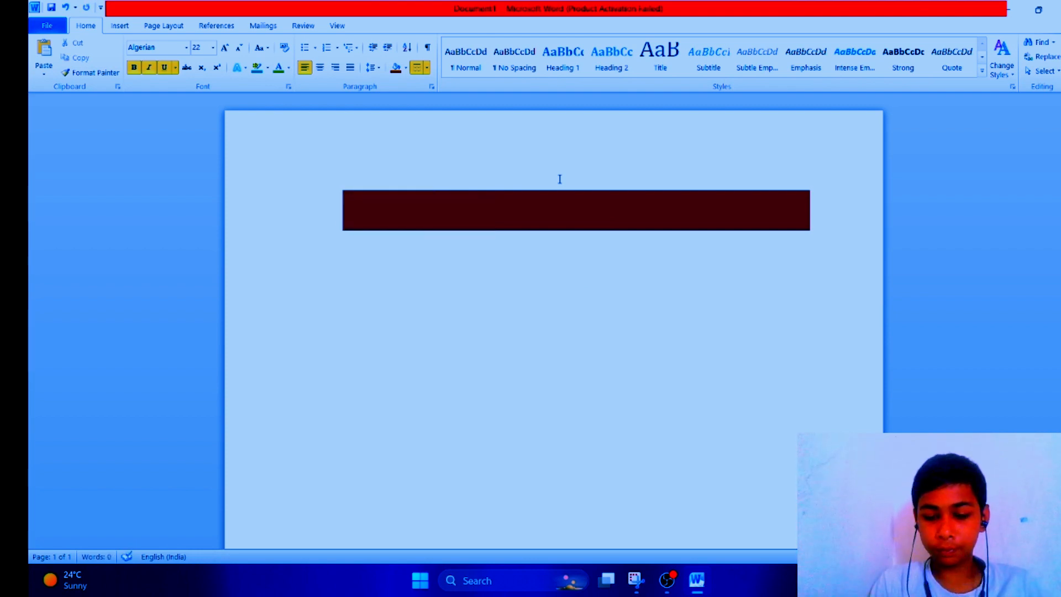
{"action": "key", "text": "BackSpace"}
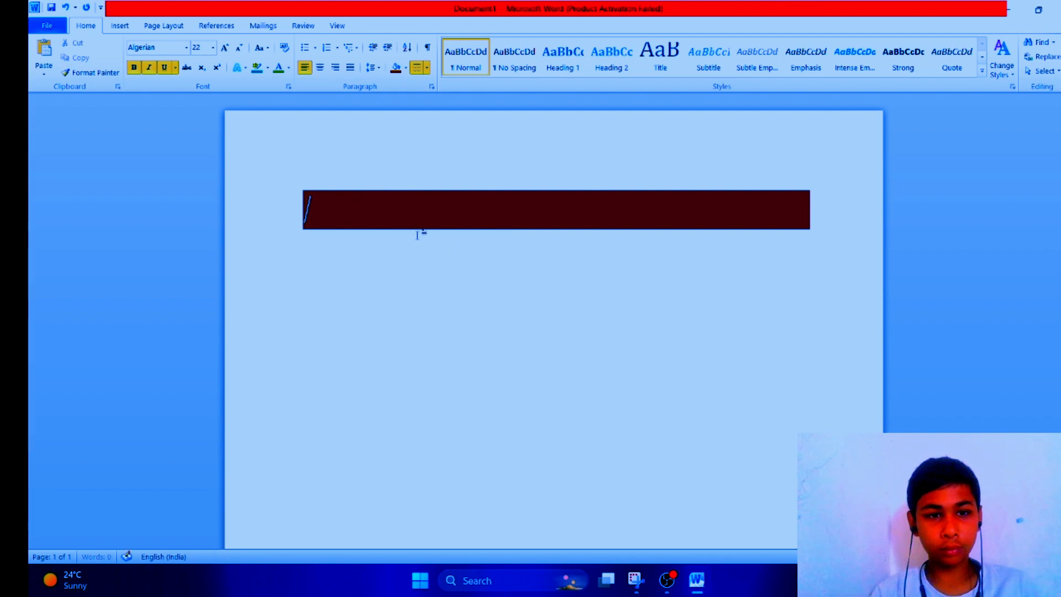
{"action": "right_click", "coordinate": [410, 207]}
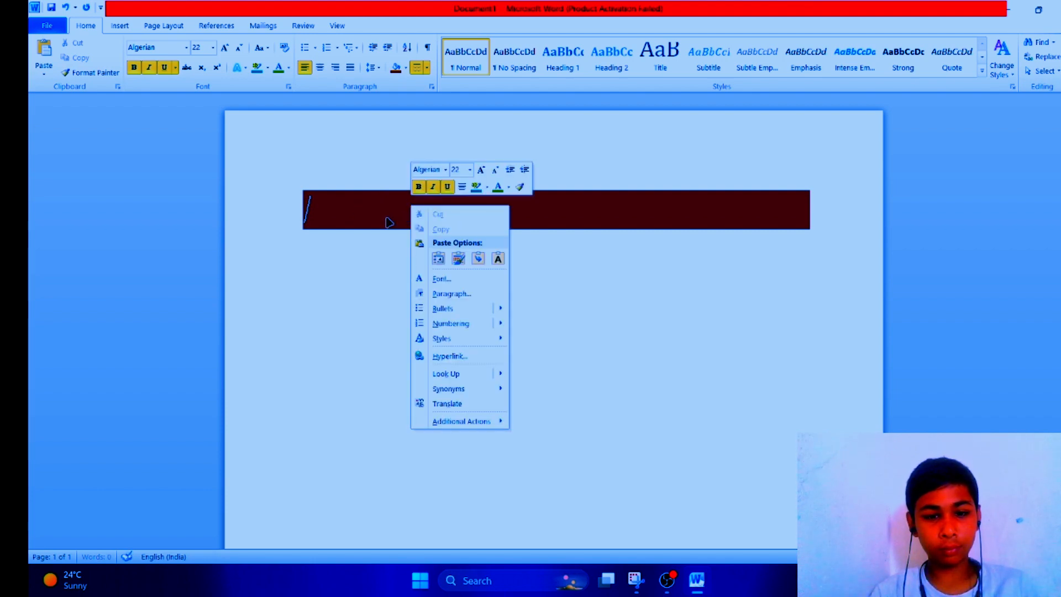
{"action": "right_click", "coordinate": [380, 214]}
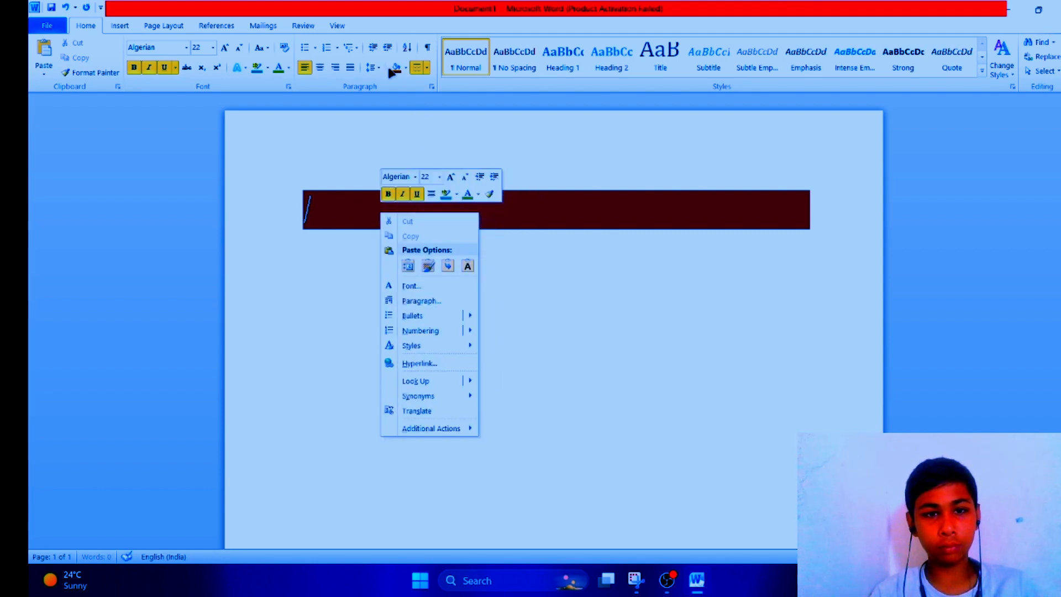
Step: Remove the dark brown shading from the empty paragraph
{"action": "left_click", "coordinate": [406, 71]}
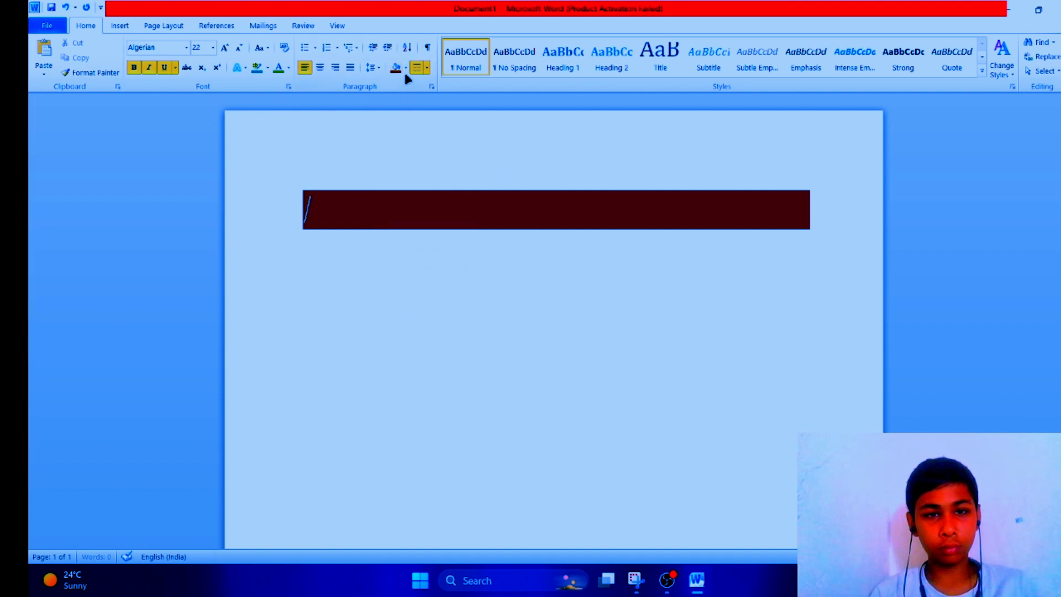
{"action": "left_click", "coordinate": [406, 68]}
{"action": "left_click", "coordinate": [426, 199]}
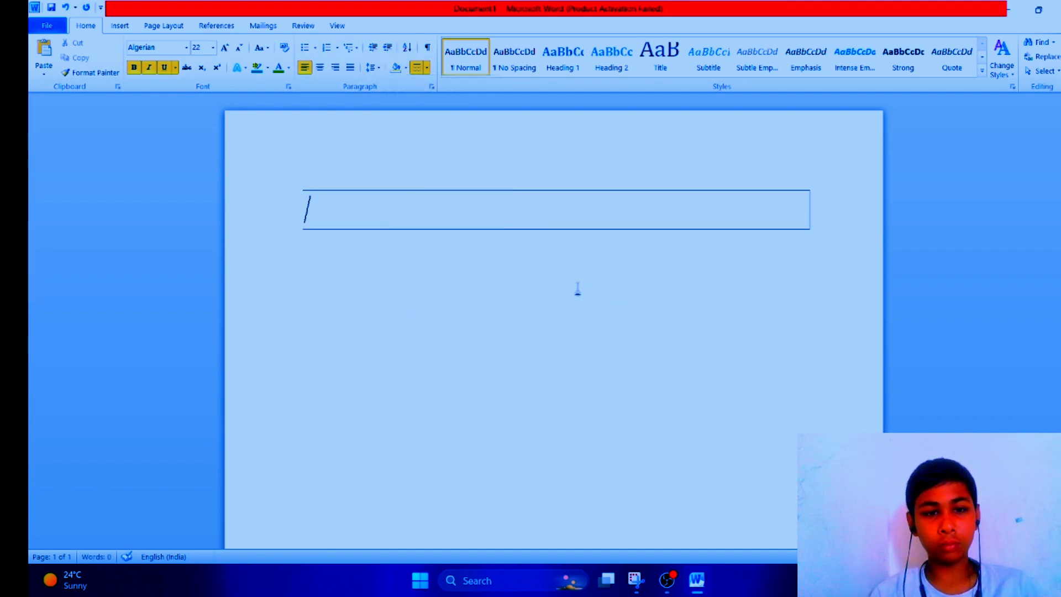
Step: Remove all remaining borders from the empty paragraph, including the right and bottom borders
{"action": "left_click", "coordinate": [422, 66]}
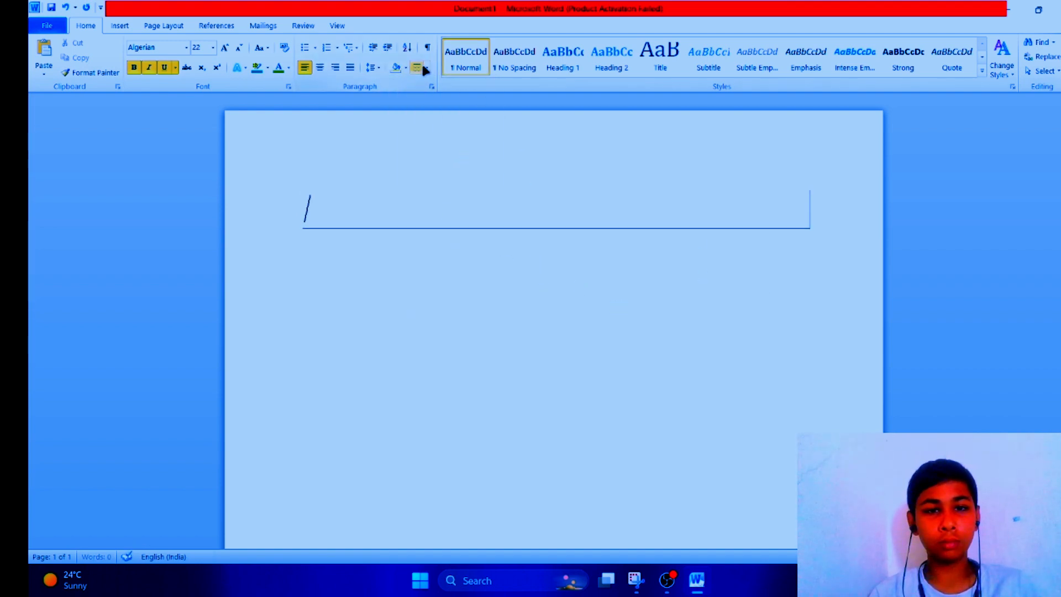
{"action": "type", "text": "/"}
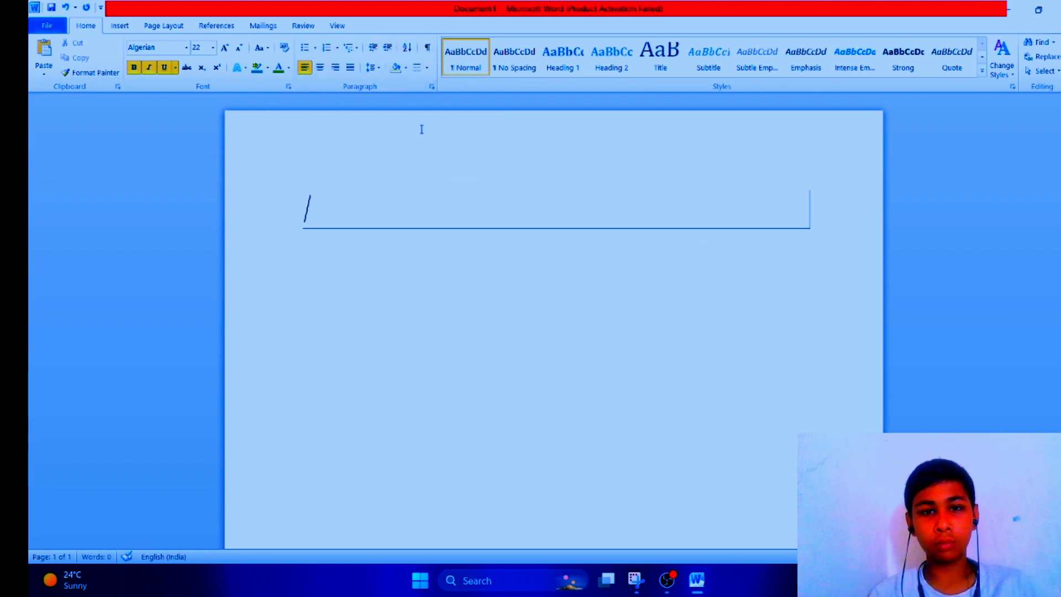
{"action": "left_click", "coordinate": [427, 67]}
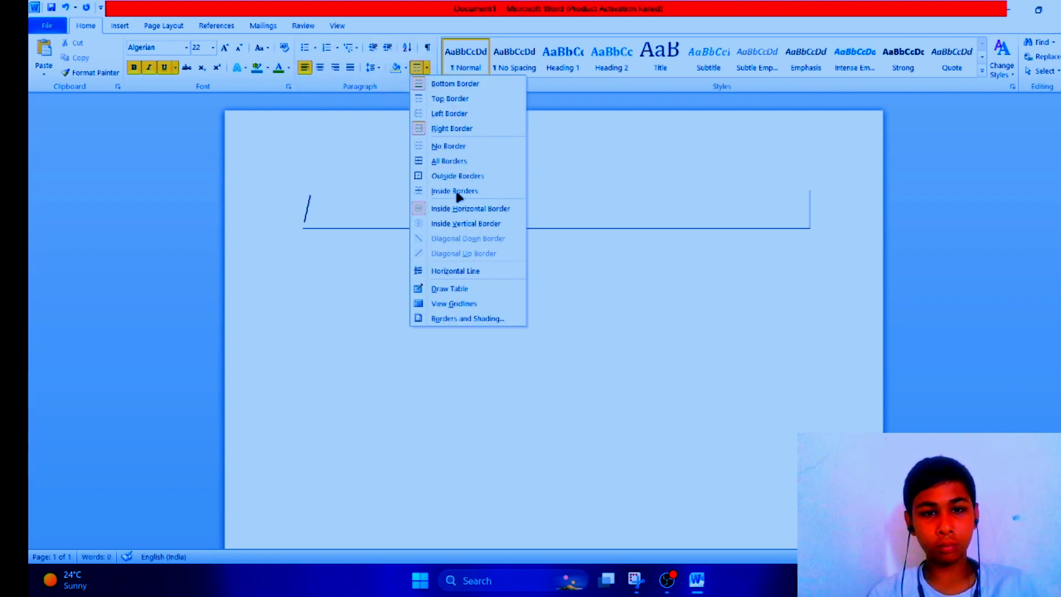
{"action": "left_click", "coordinate": [457, 210]}
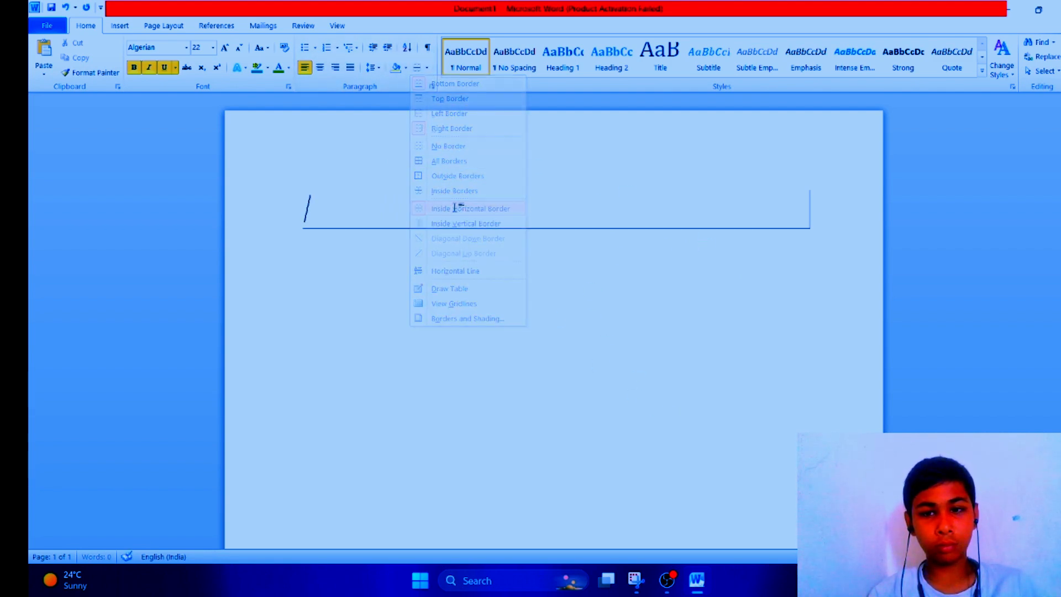
{"action": "left_click", "coordinate": [426, 67]}
{"action": "left_click", "coordinate": [452, 128]}
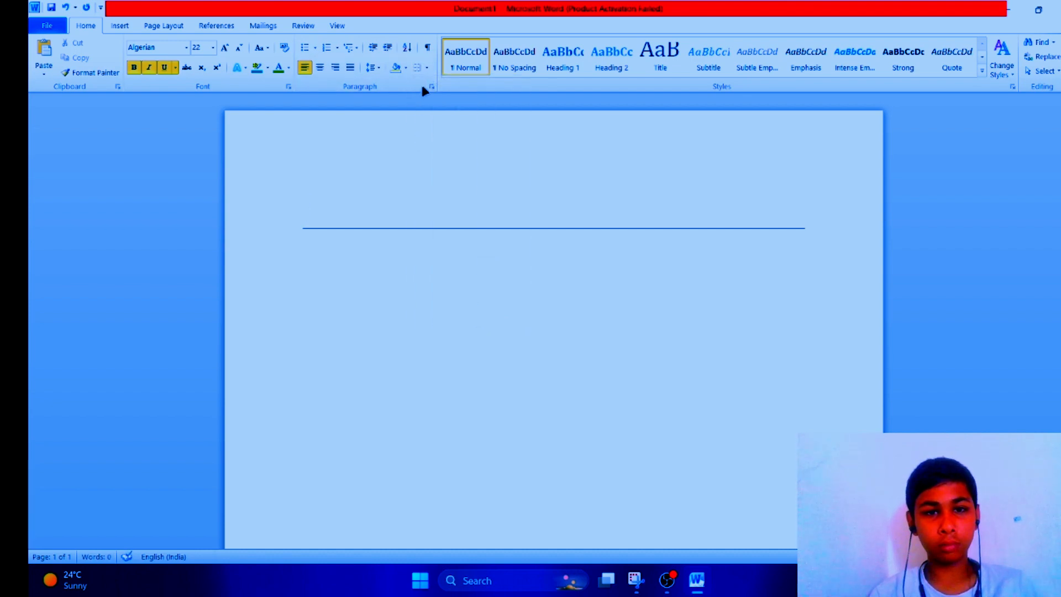
{"action": "left_click", "coordinate": [427, 67]}
{"action": "left_click", "coordinate": [443, 84]}
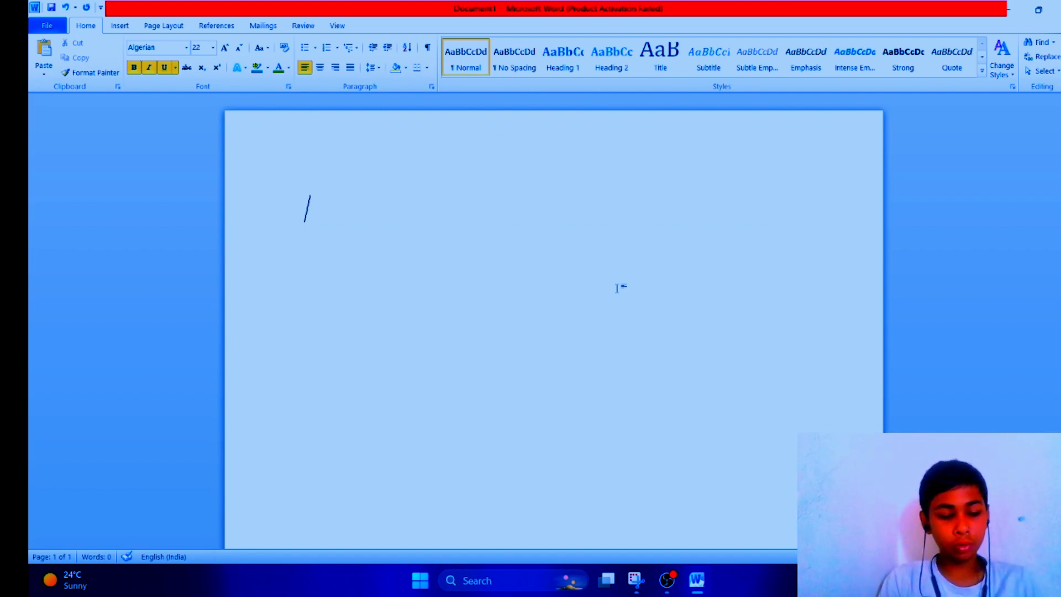
Step: Type YOUTUBE and center the line
{"action": "type", "text": "YOUTUBE"}
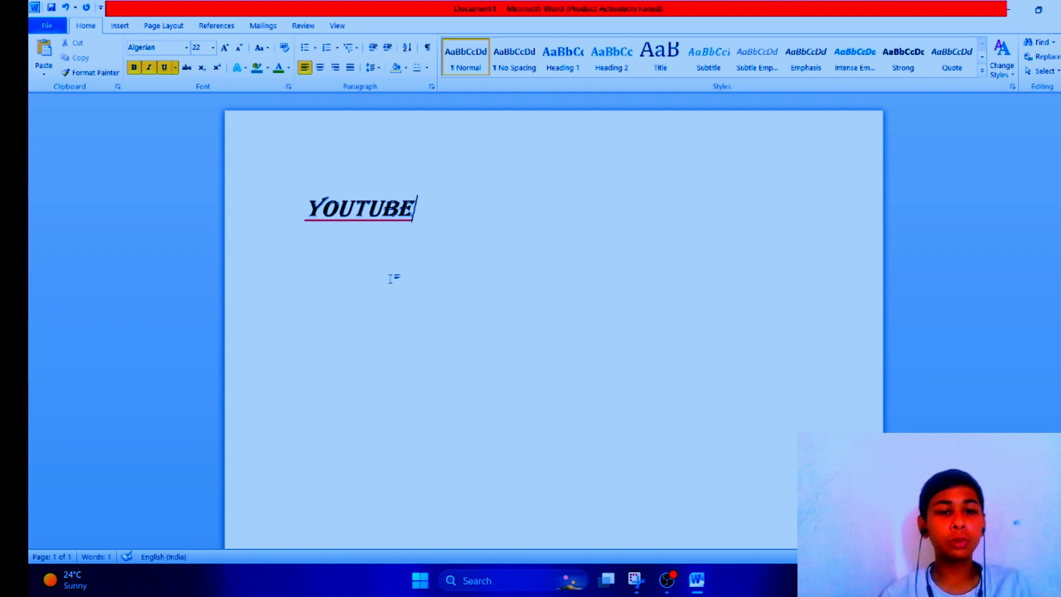
{"action": "left_click_drag", "start_coordinate": [313, 194], "coordinate": [613, 218]}
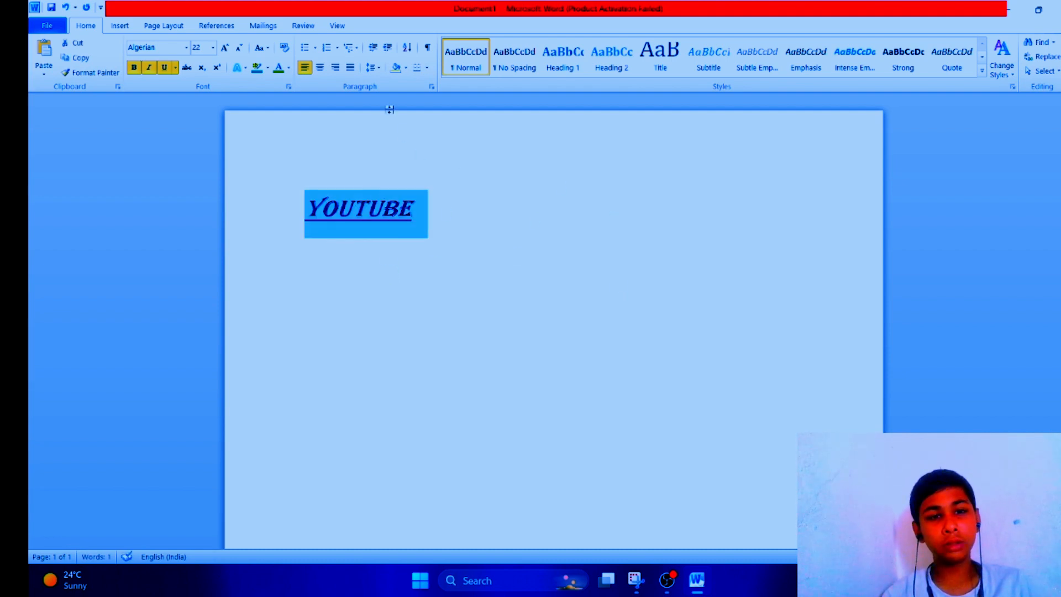
{"action": "left_click", "coordinate": [320, 68]}
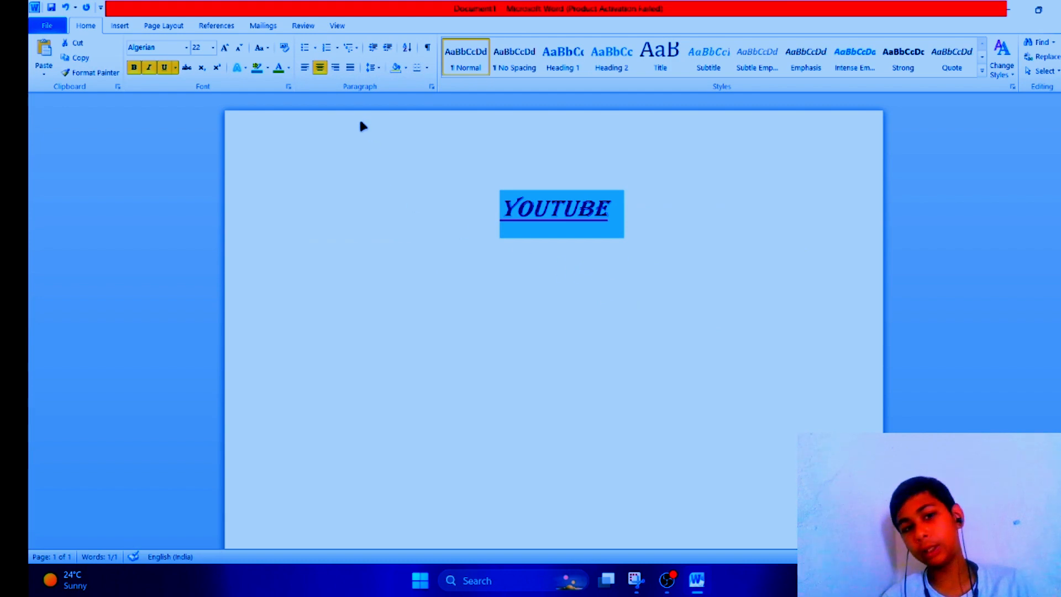
Step: Enlarge YOUTUBE to 28 pt and set its font colour to red
{"action": "left_click", "coordinate": [224, 47]}
{"action": "left_click", "coordinate": [225, 48]}
{"action": "left_click", "coordinate": [224, 48]}
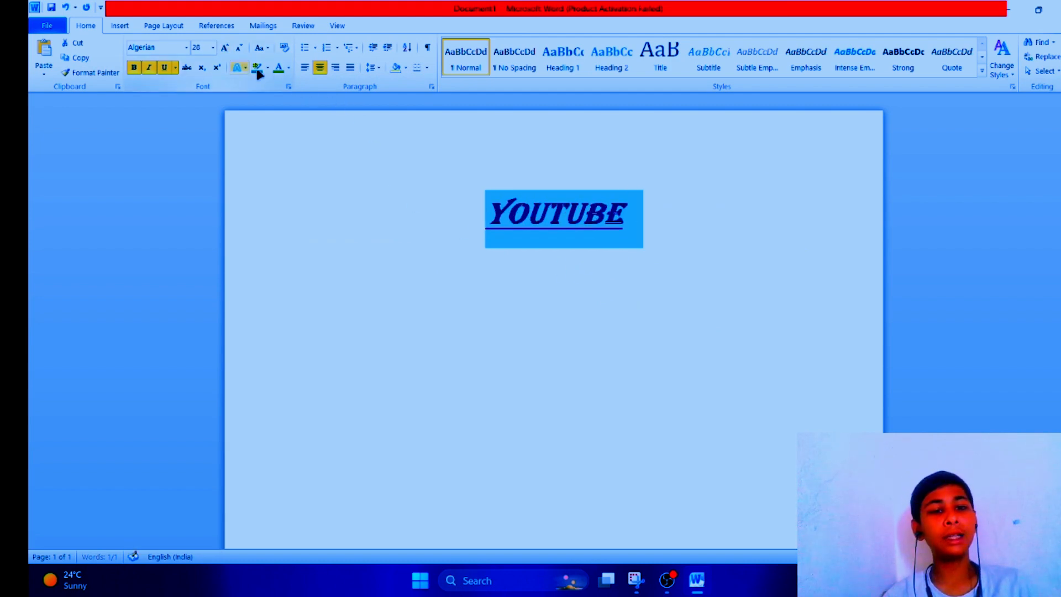
{"action": "left_click", "coordinate": [289, 68]}
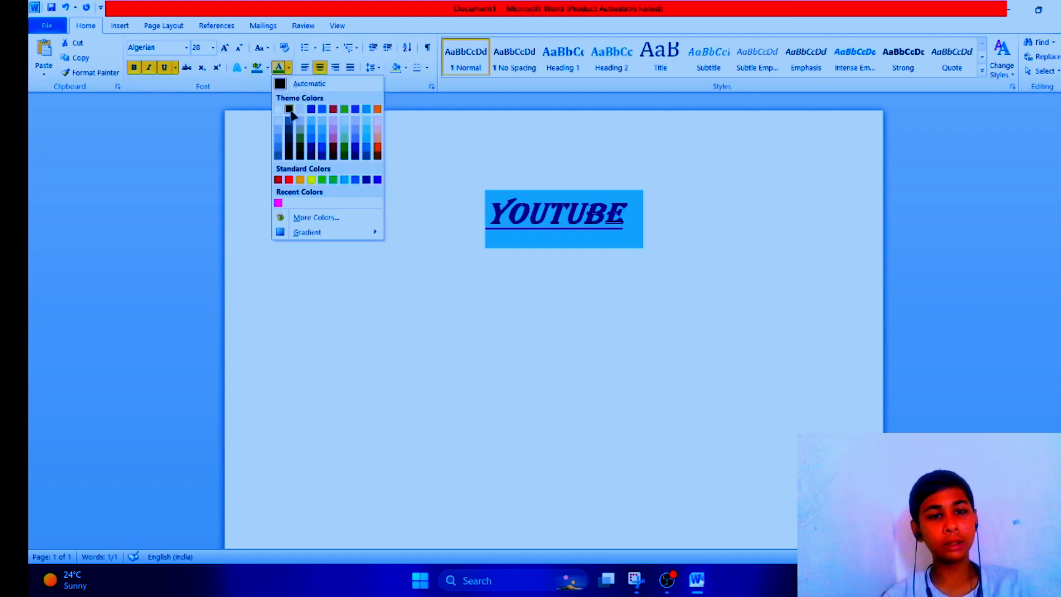
{"action": "left_click", "coordinate": [287, 178]}
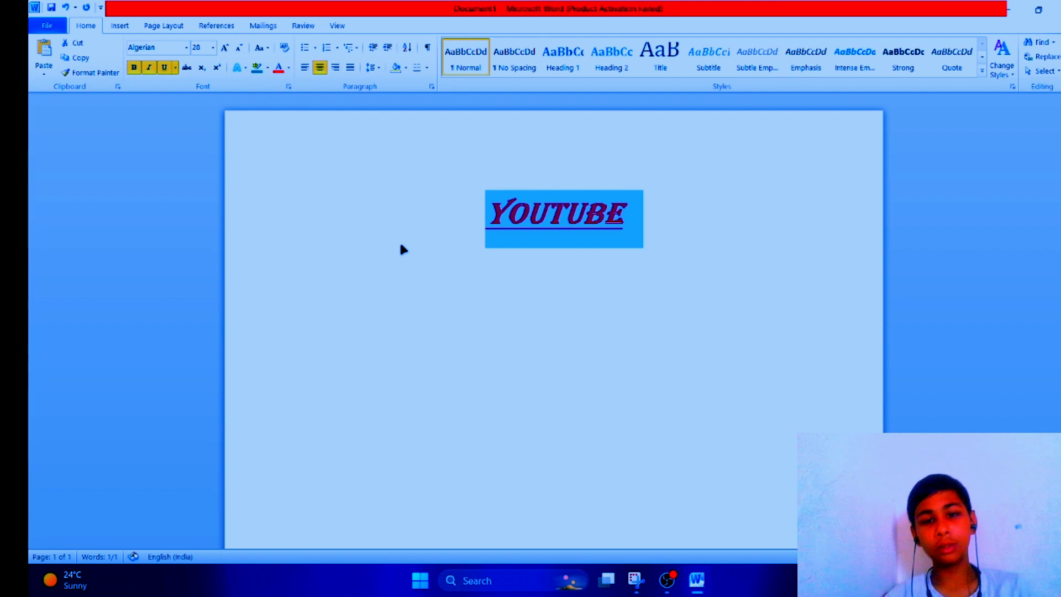
Step: Turn off underline, italic and bold on YOUTUBE
{"action": "left_click", "coordinate": [165, 67]}
{"action": "left_click", "coordinate": [149, 68]}
{"action": "left_click", "coordinate": [134, 68]}
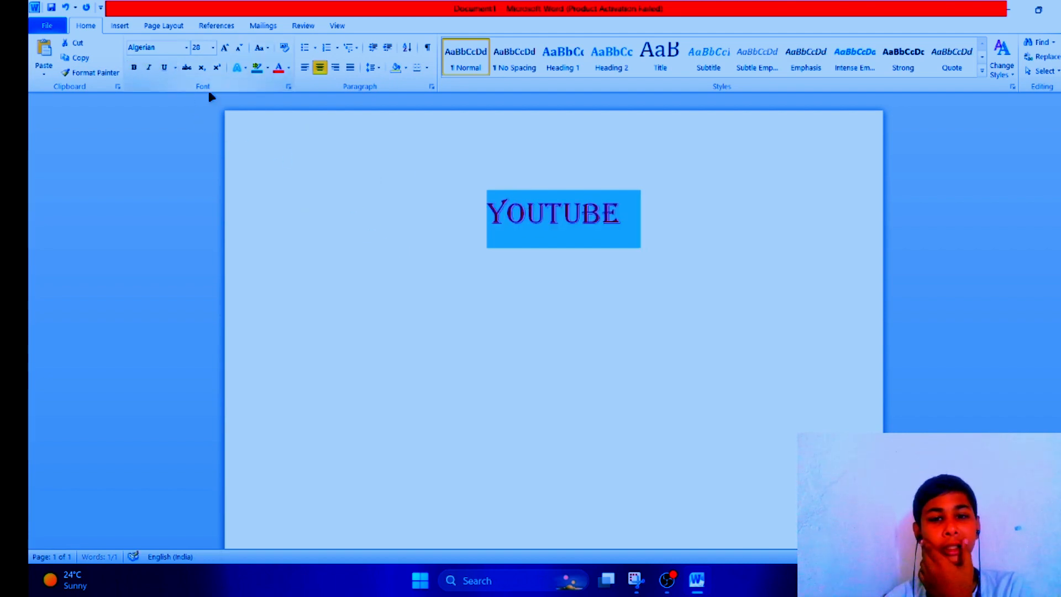
{"action": "left_click", "coordinate": [799, 207]}
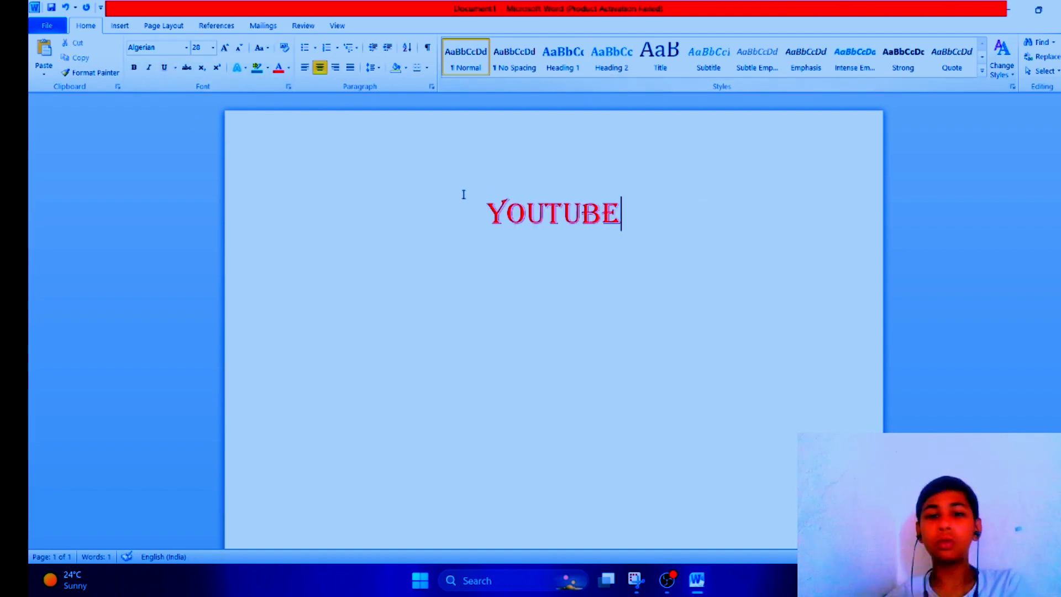
Step: Apply the Title style to the YOUTUBE line
{"action": "left_click_drag", "start_coordinate": [456, 213], "coordinate": [775, 214]}
{"action": "left_click", "coordinate": [591, 71]}
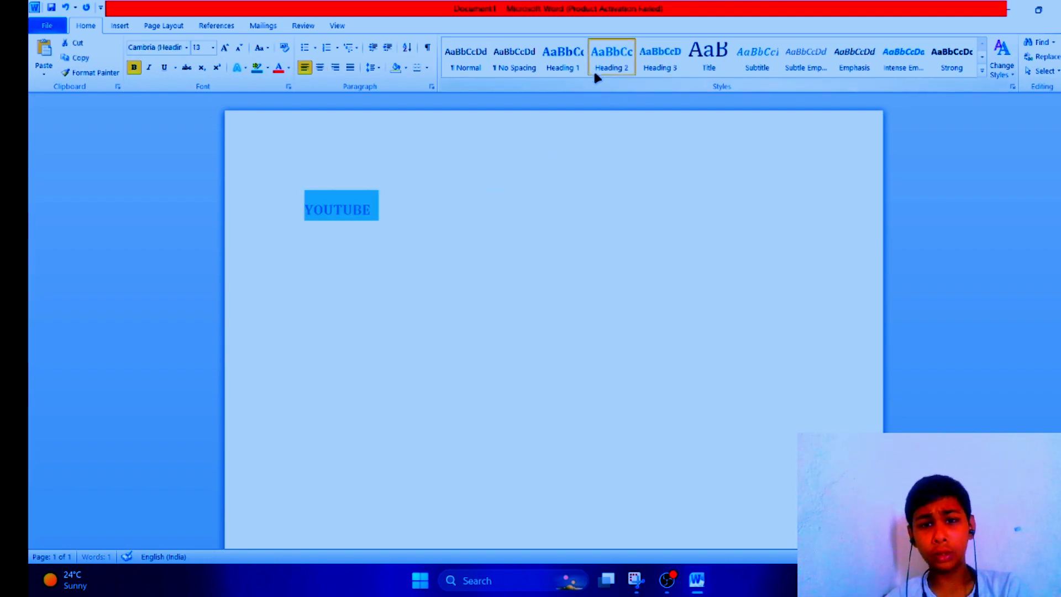
{"action": "left_click", "coordinate": [738, 54]}
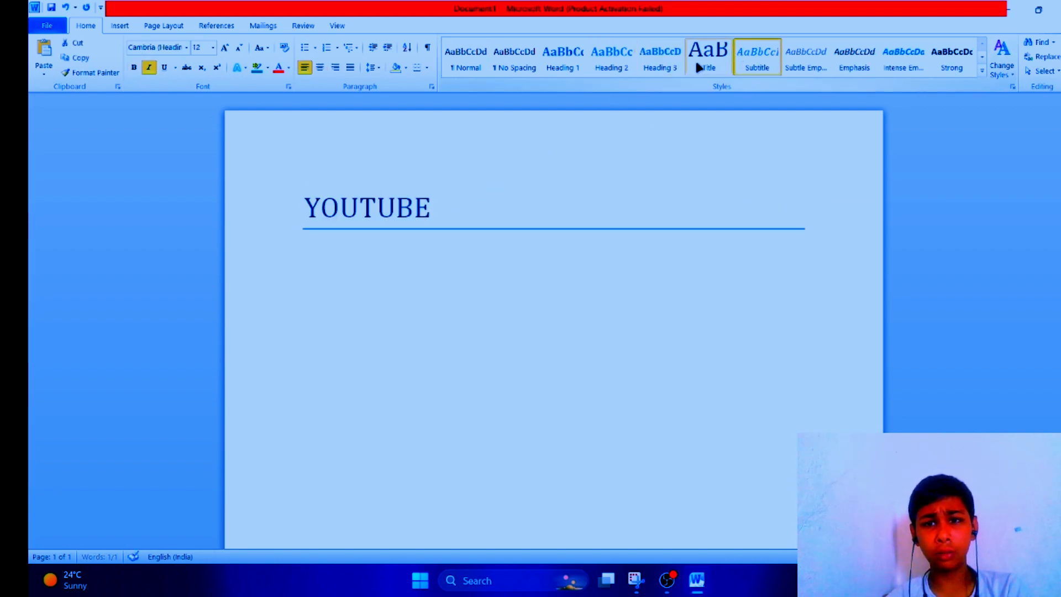
{"action": "left_click", "coordinate": [697, 65]}
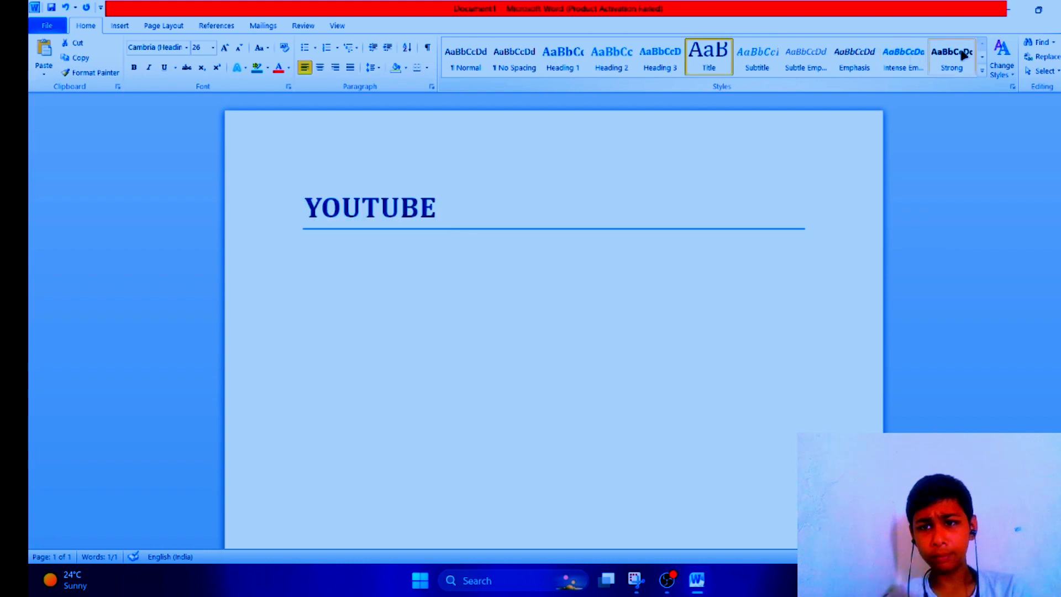
Step: Apply the Intense Reference quick style to the YOUTUBE line
{"action": "left_click", "coordinate": [909, 62]}
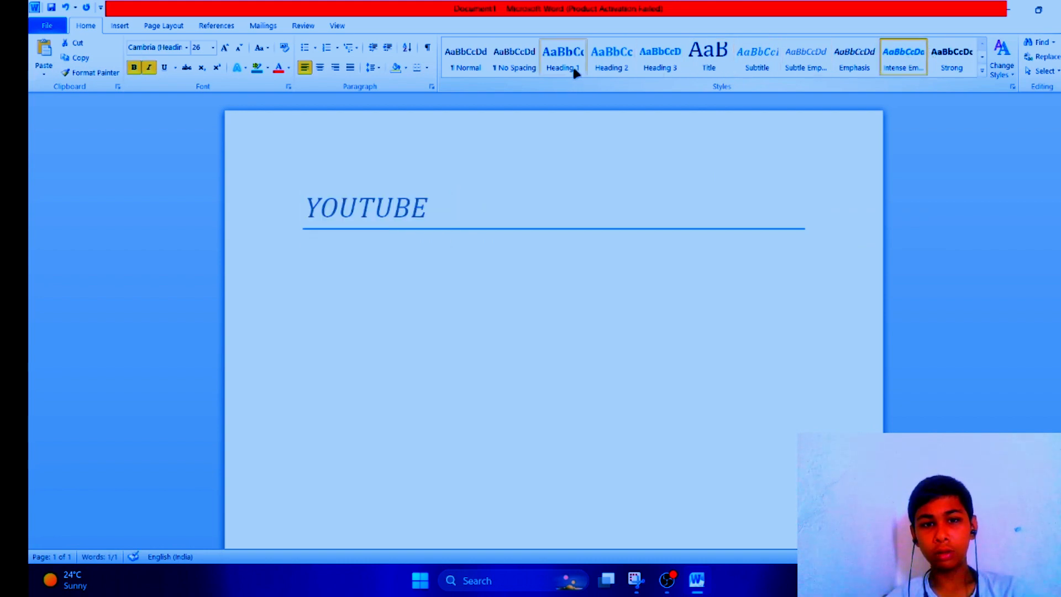
{"action": "left_click", "coordinate": [512, 62]}
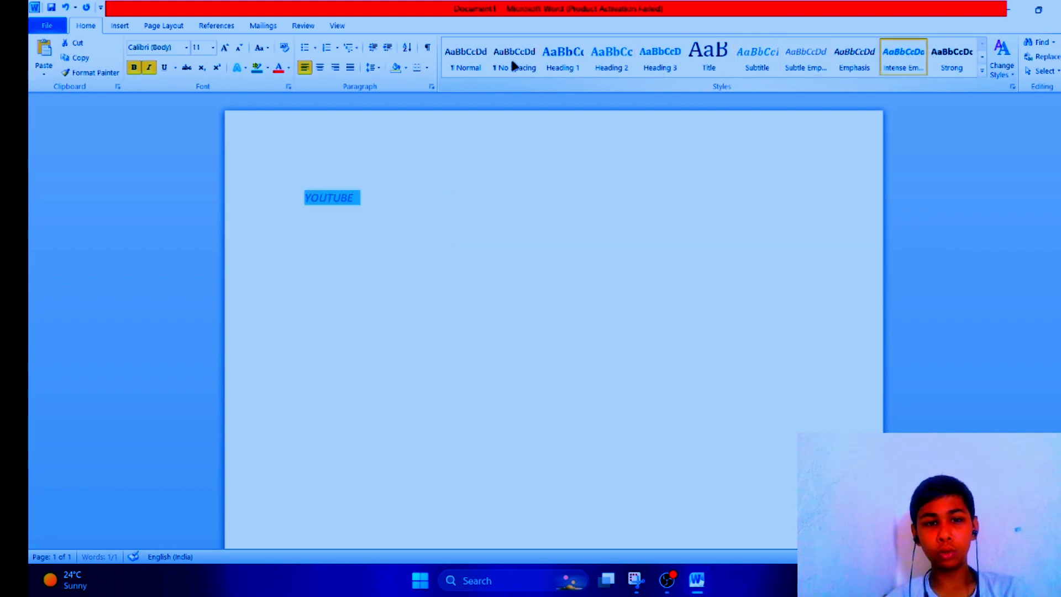
{"action": "left_click", "coordinate": [469, 62]}
{"action": "left_click", "coordinate": [983, 71]}
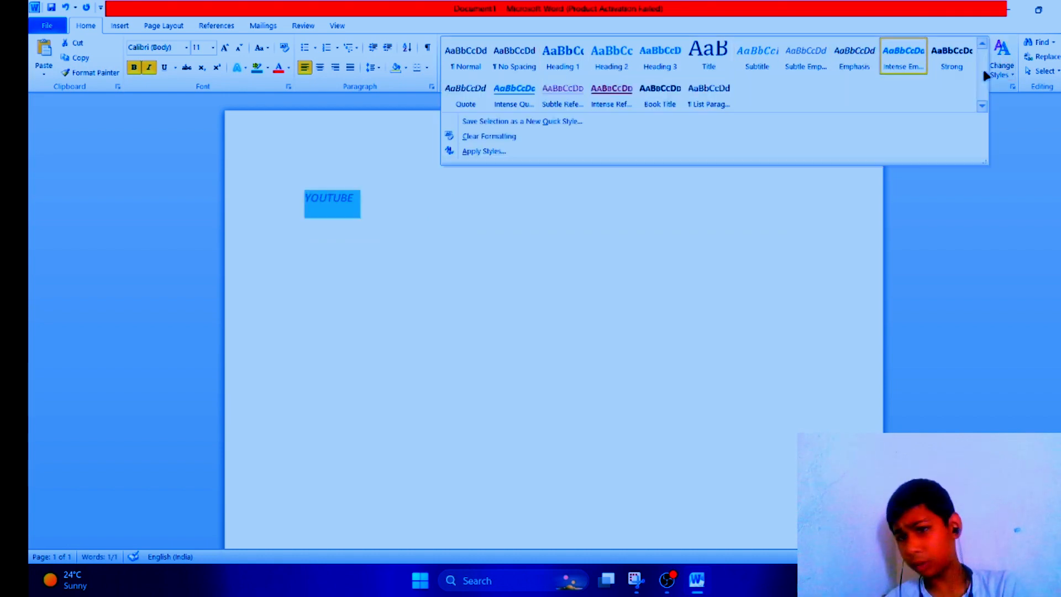
{"action": "left_click", "coordinate": [613, 92]}
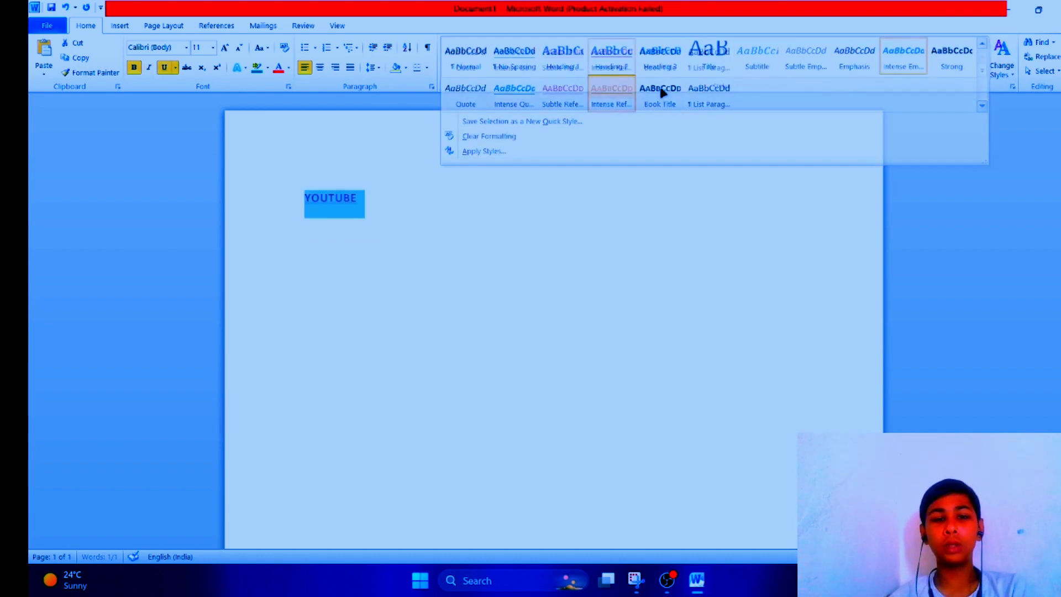
Step: Change the document's theme colours to Apothecary
{"action": "left_click", "coordinate": [1013, 75]}
{"action": "mouse_move", "coordinate": [1011, 104]}
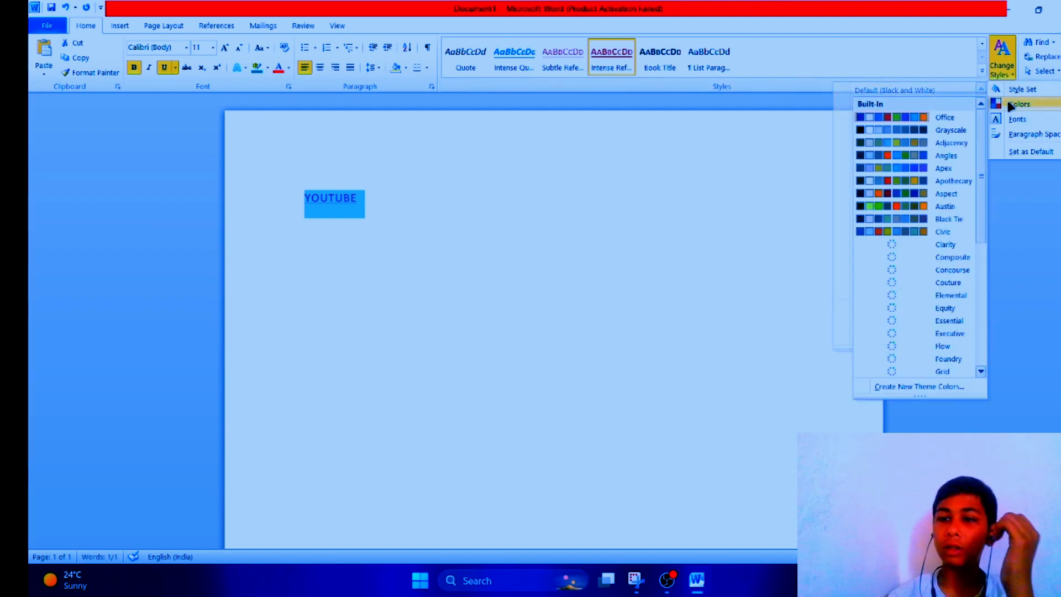
{"action": "left_click", "coordinate": [903, 179]}
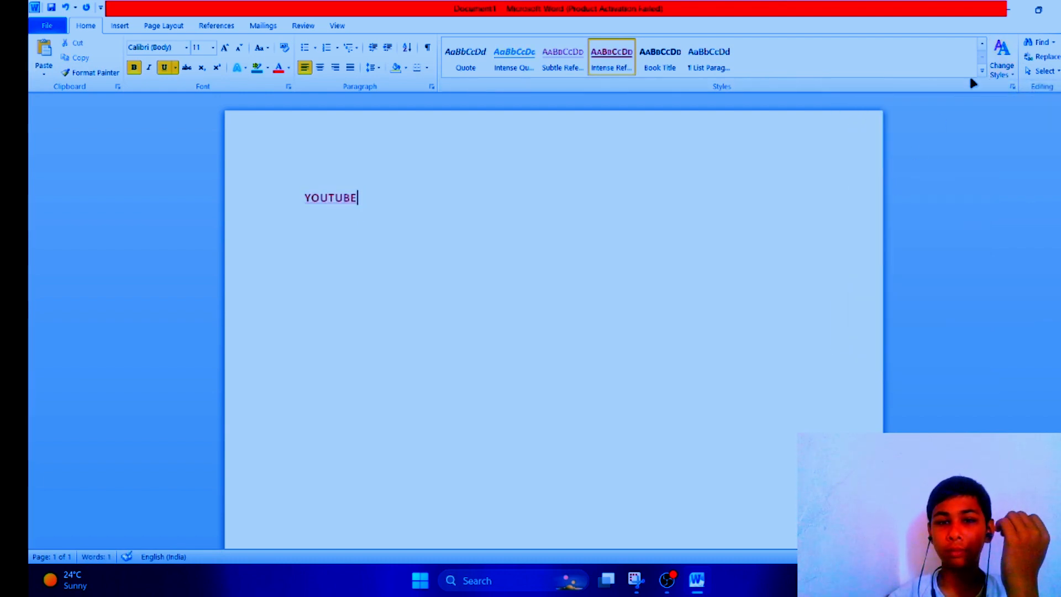
Step: Apply a different style set to the document through Change Styles
{"action": "left_click", "coordinate": [999, 70]}
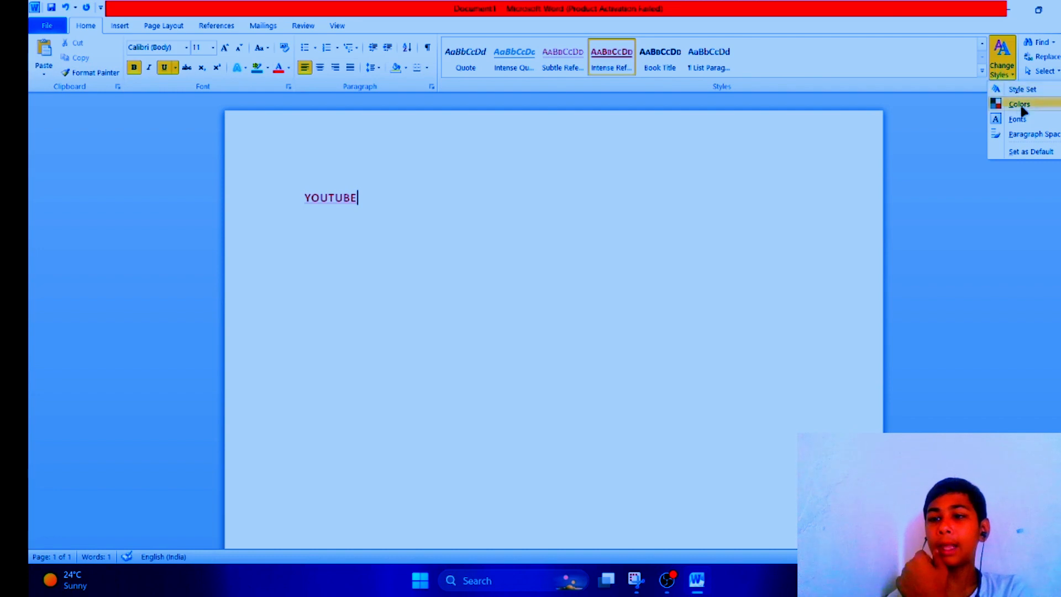
{"action": "mouse_move", "coordinate": [1023, 107]}
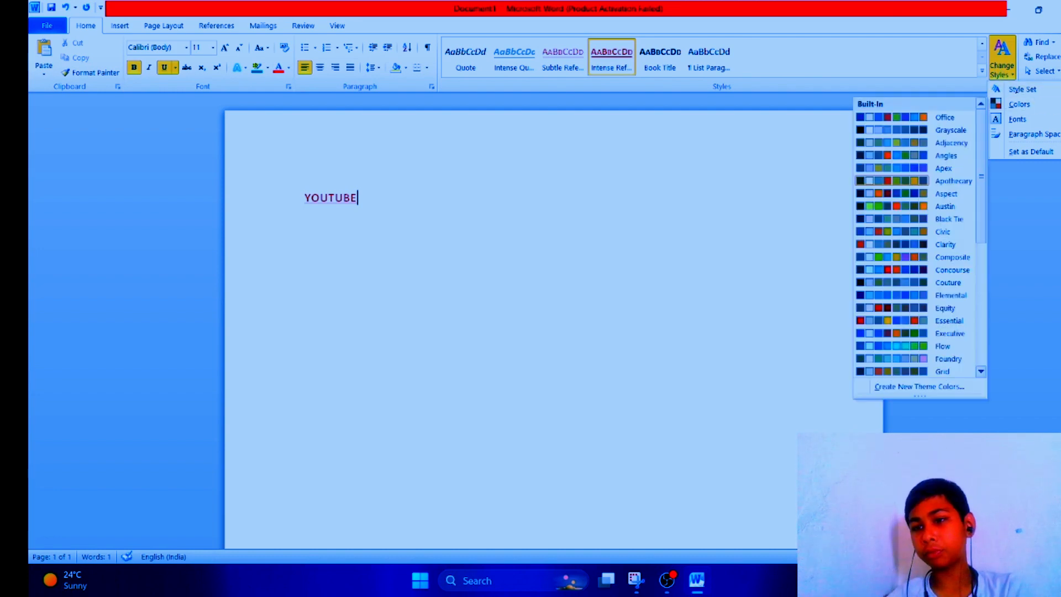
{"action": "mouse_move", "coordinate": [1022, 89]}
{"action": "left_click", "coordinate": [910, 152]}
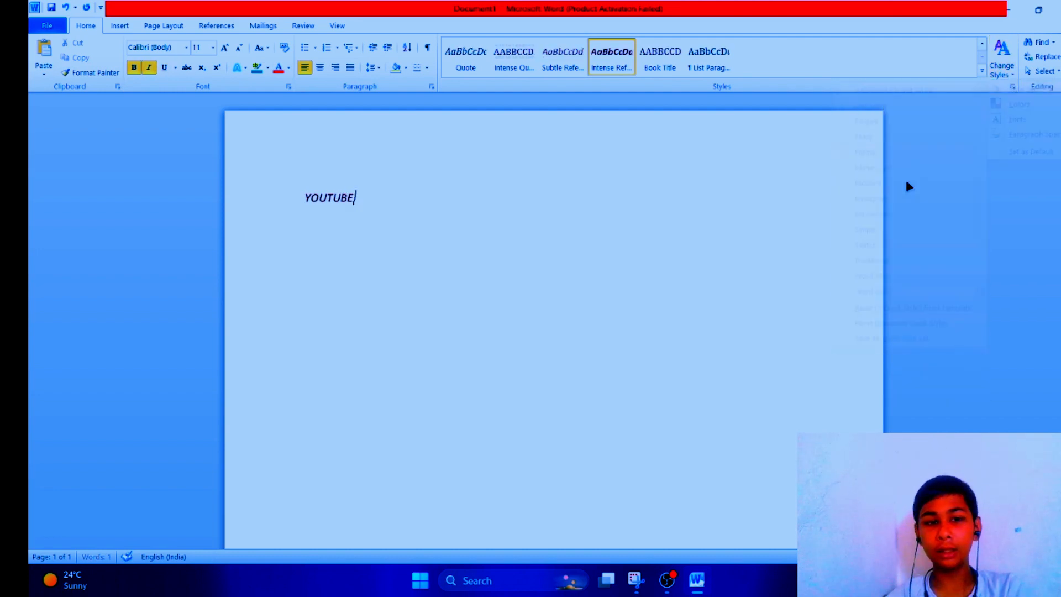
Step: Search the document for YOUTUBE in the Navigation pane
{"action": "left_click", "coordinate": [1039, 43]}
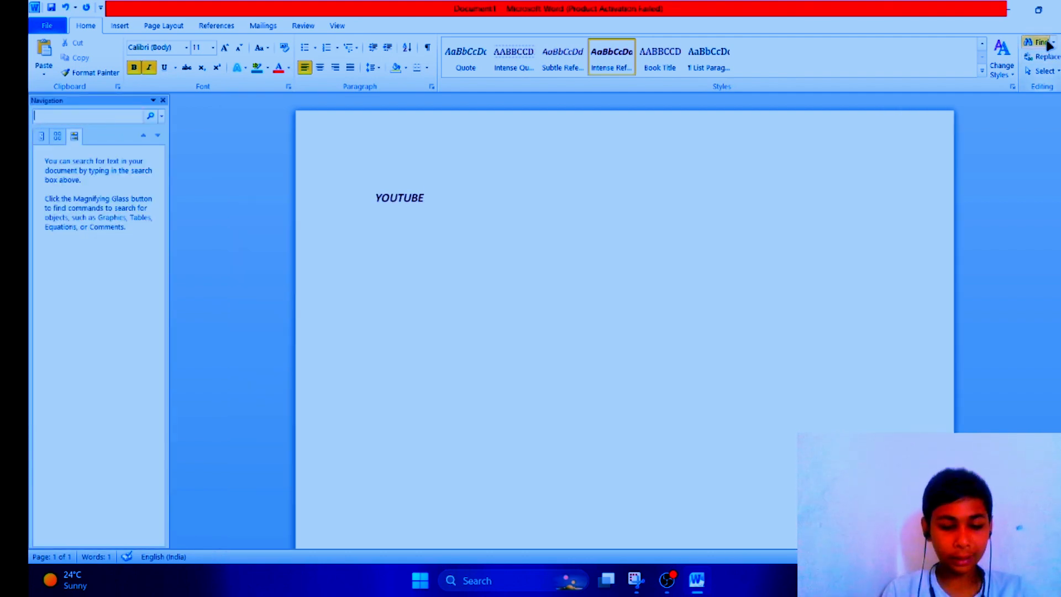
{"action": "type", "text": "YO"}
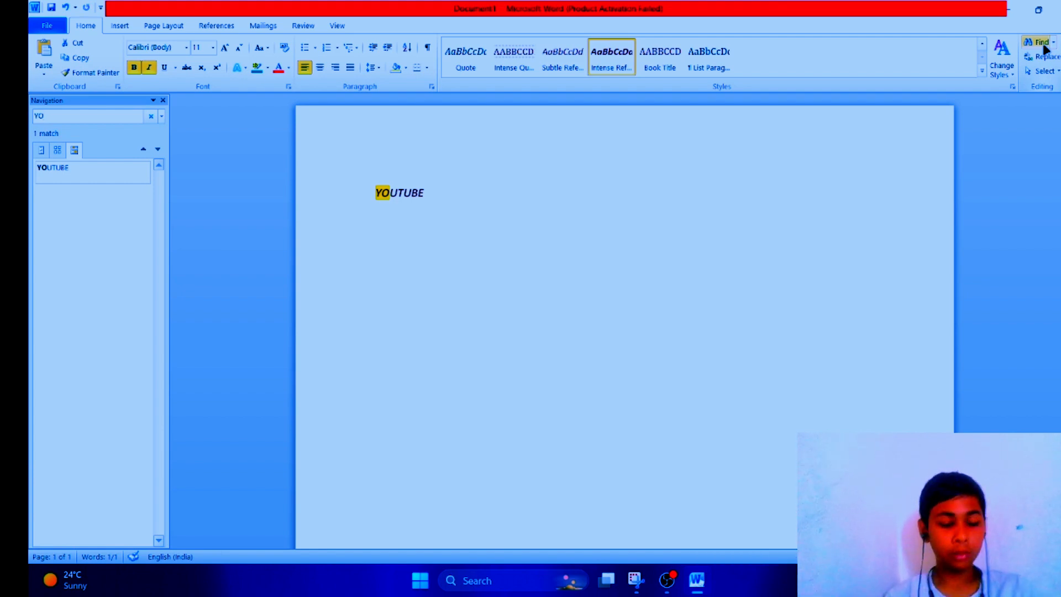
{"action": "type", "text": "UTUBE"}
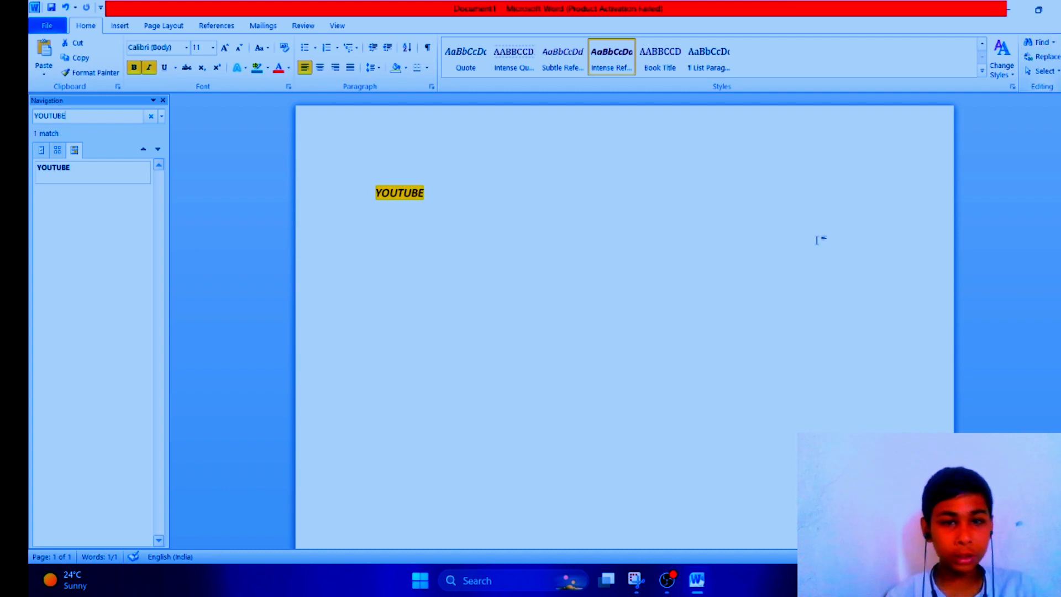
Step: Append the letters DFHRTDJ to YOUTUBE and place the cursor inside the word
{"action": "left_click", "coordinate": [518, 238]}
{"action": "type", "text": "DFHRTDJ"}
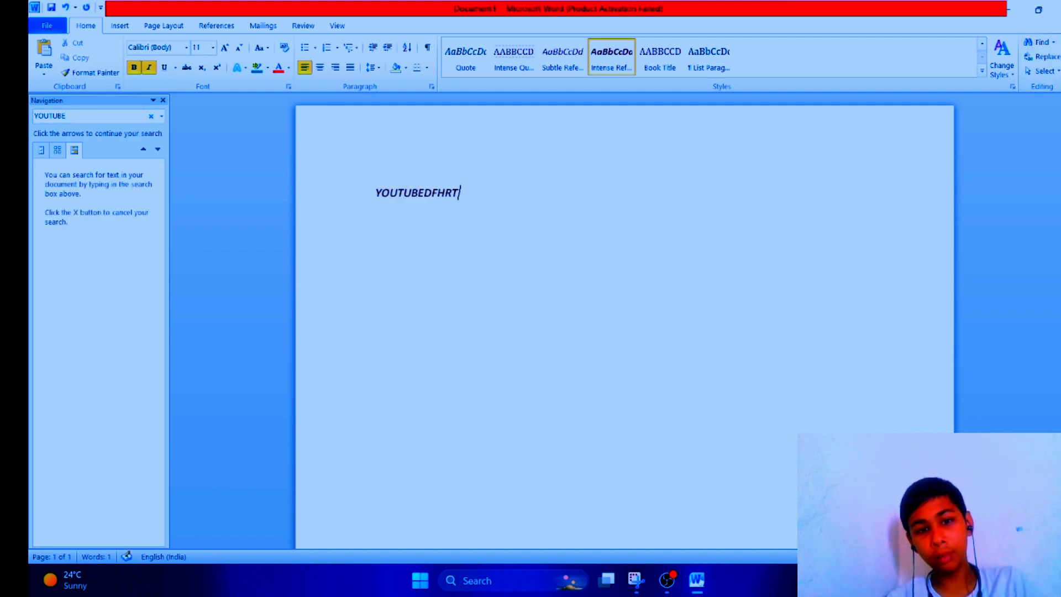
{"action": "left_click", "coordinate": [419, 194]}
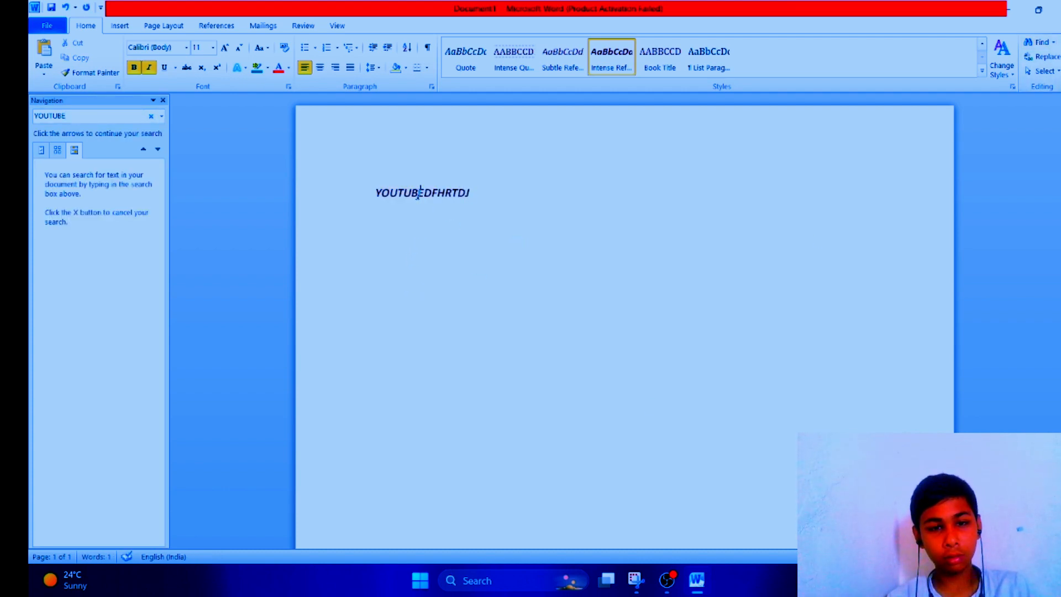
Step: Shorten the Navigation pane search term to YOUTUB
{"action": "left_click", "coordinate": [123, 115]}
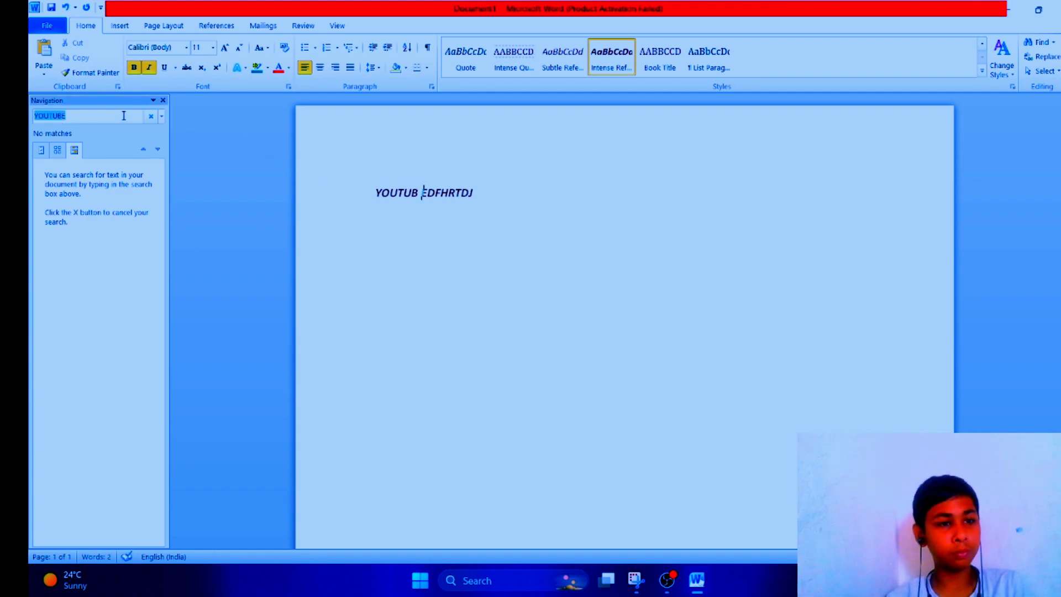
{"action": "left_click", "coordinate": [124, 115]}
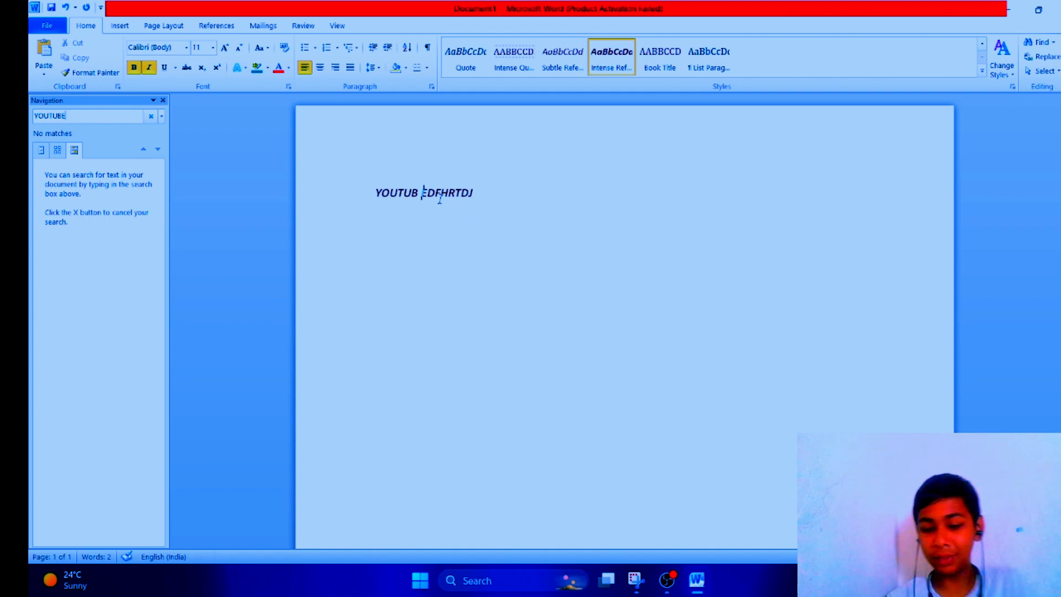
{"action": "key", "text": "BackSpace"}
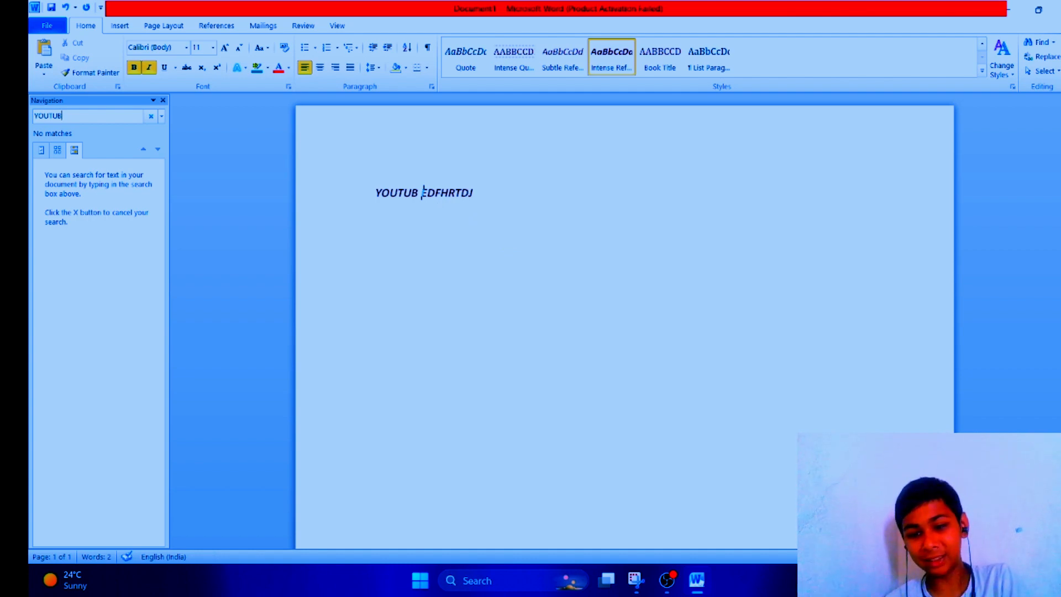
{"action": "key", "text": "BackSpace"}
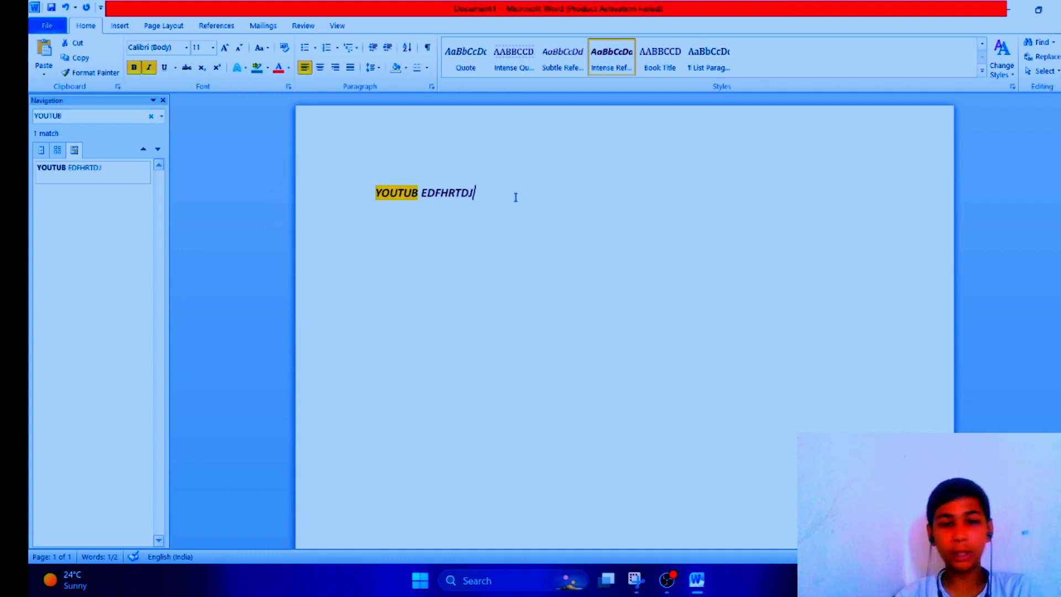
Step: Replace all the document text with YOUBE and clear the search box
{"action": "left_click_drag", "start_coordinate": [514, 196], "coordinate": [303, 218]}
{"action": "key", "text": "BackSpace"}
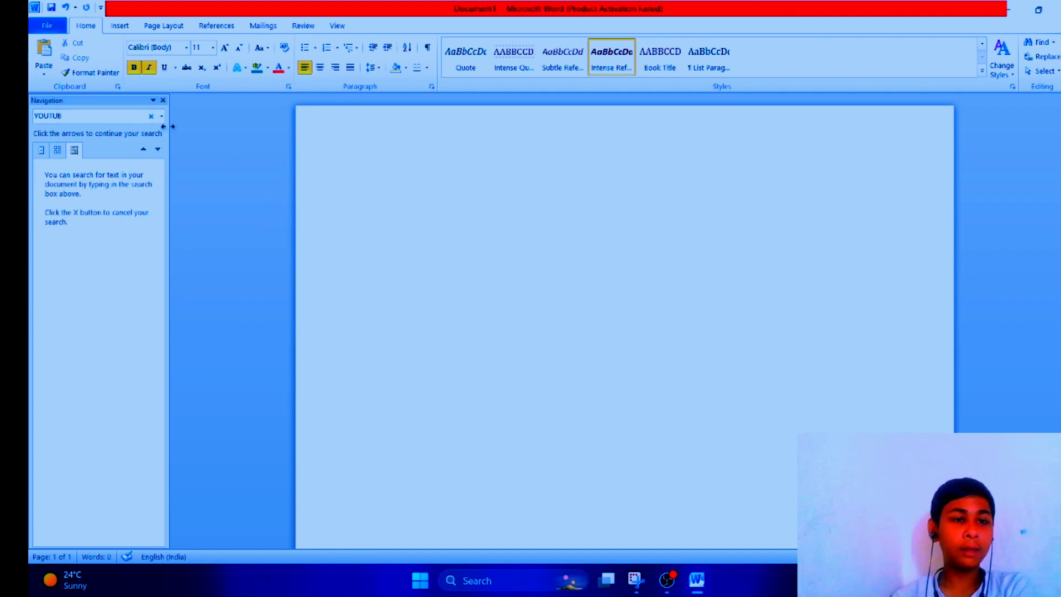
{"action": "left_click", "coordinate": [151, 116]}
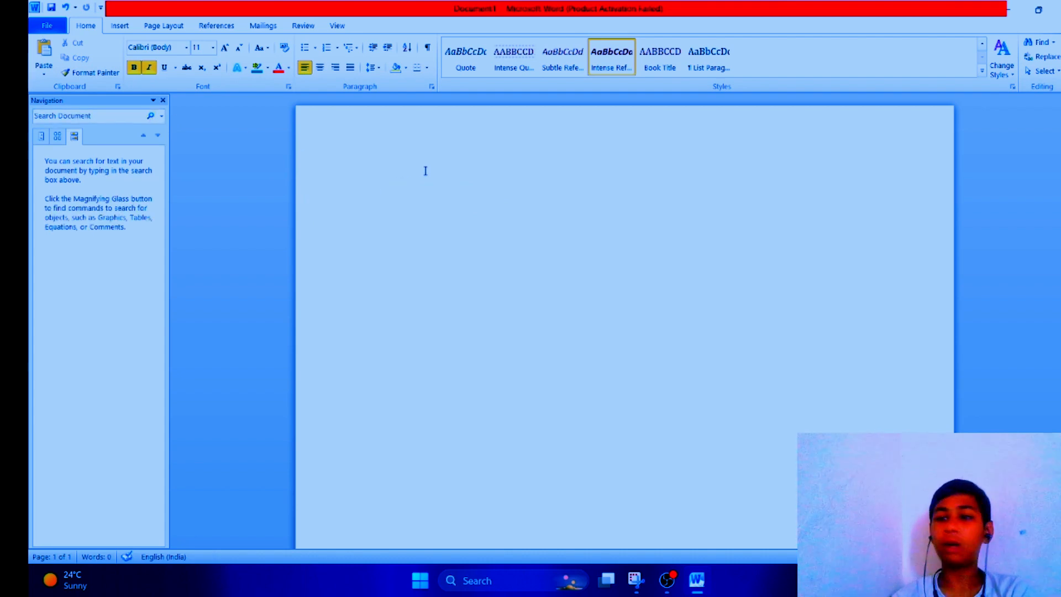
{"action": "type", "text": "YOUBE"}
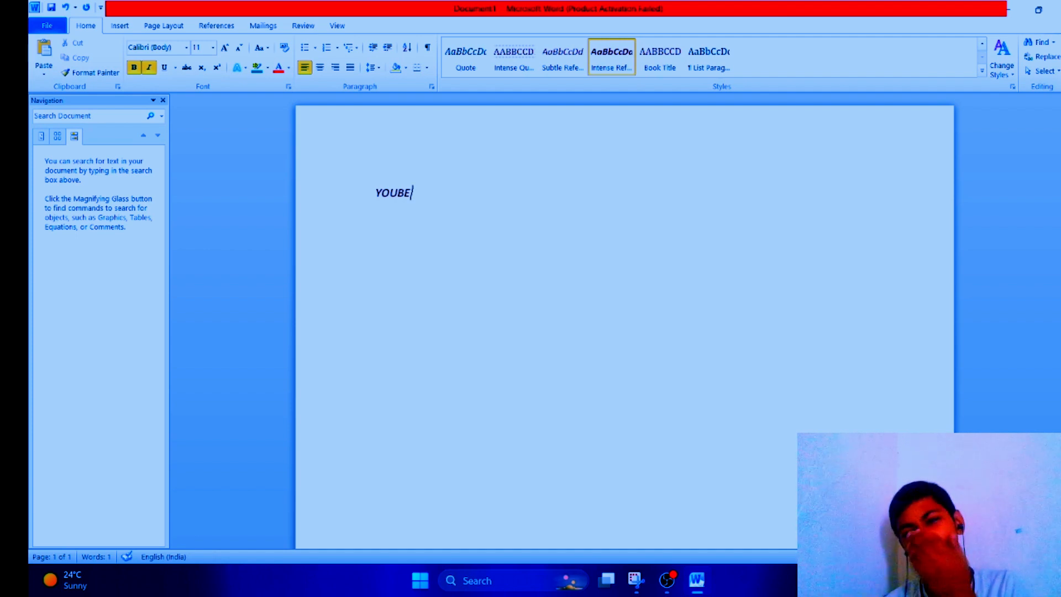
Step: Try to replace YOUTUB with YOUTUBE using Find and Replace, then close the dialog
{"action": "left_click", "coordinate": [1043, 56]}
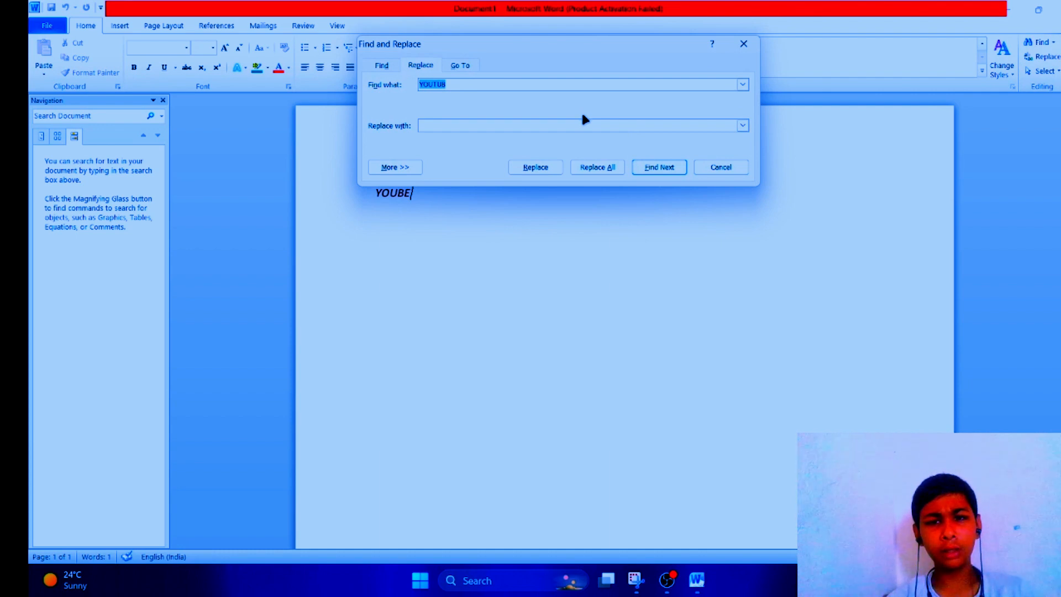
{"action": "left_click", "coordinate": [515, 122]}
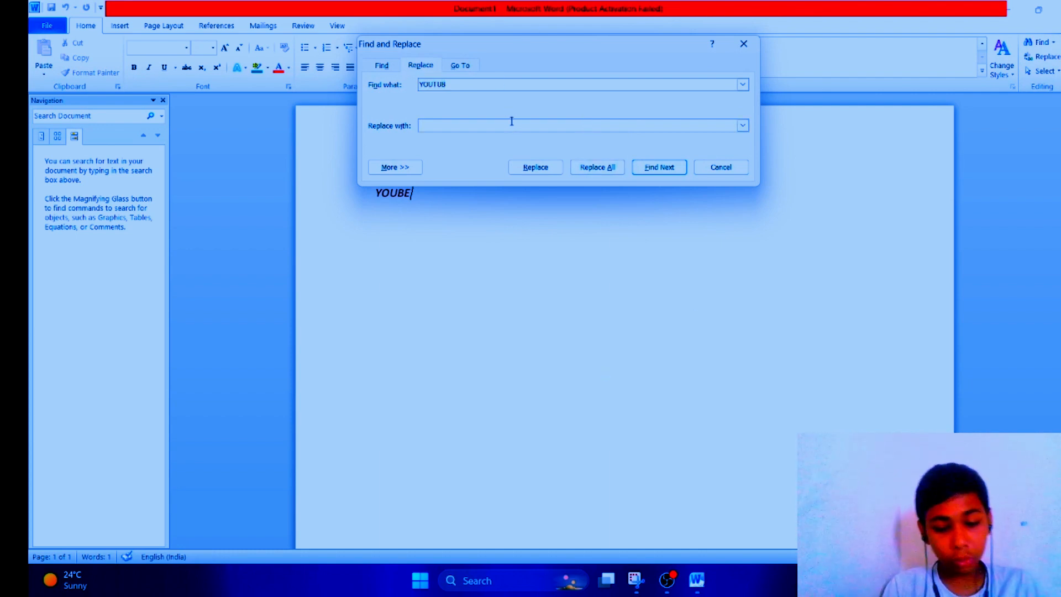
{"action": "left_click", "coordinate": [613, 167]}
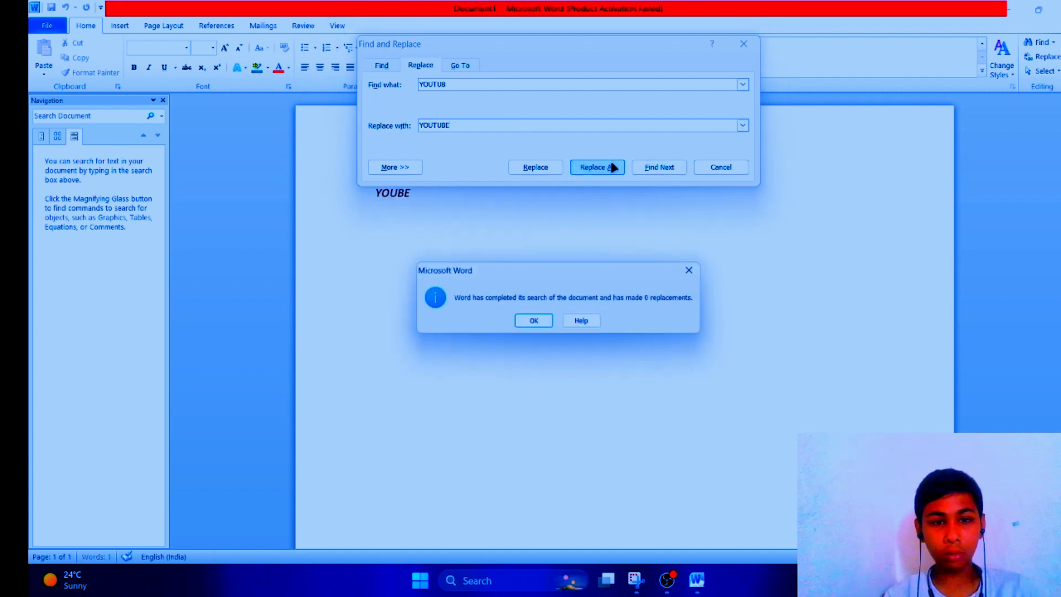
{"action": "left_click", "coordinate": [534, 322]}
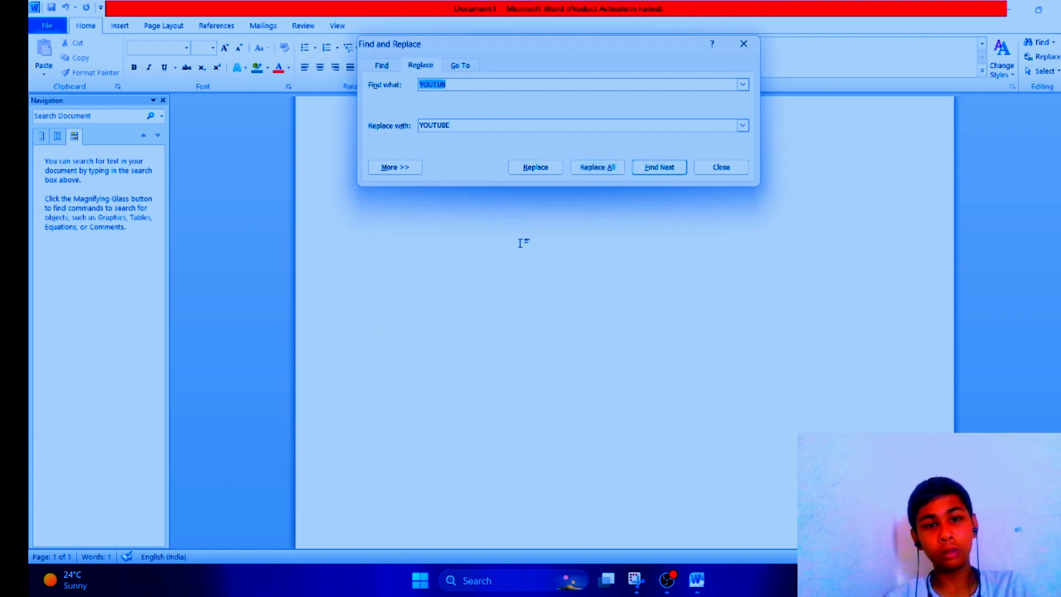
{"action": "left_click", "coordinate": [534, 172]}
{"action": "left_click", "coordinate": [547, 322]}
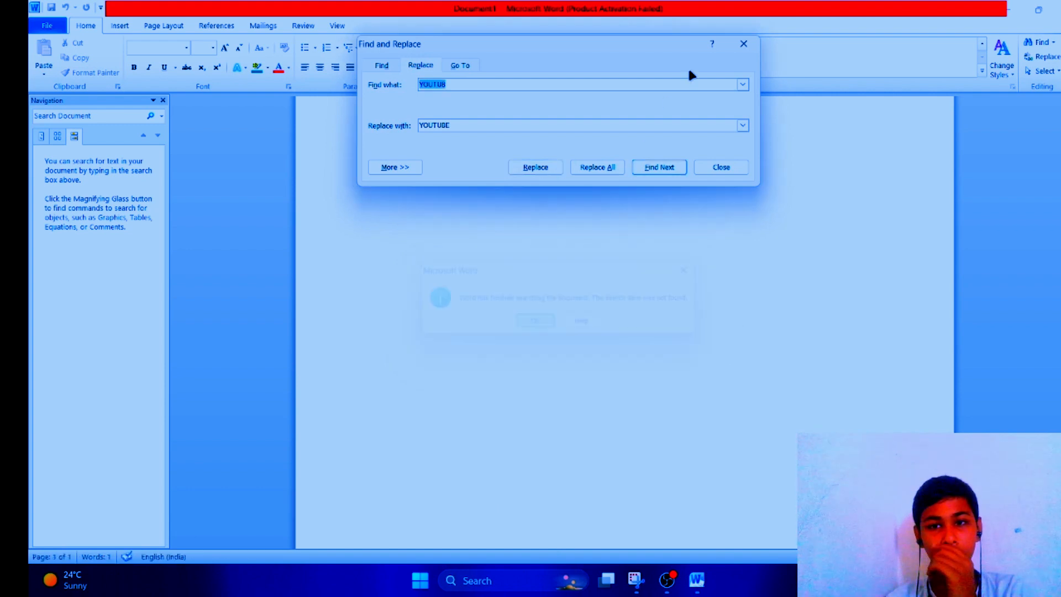
{"action": "left_click", "coordinate": [744, 44]}
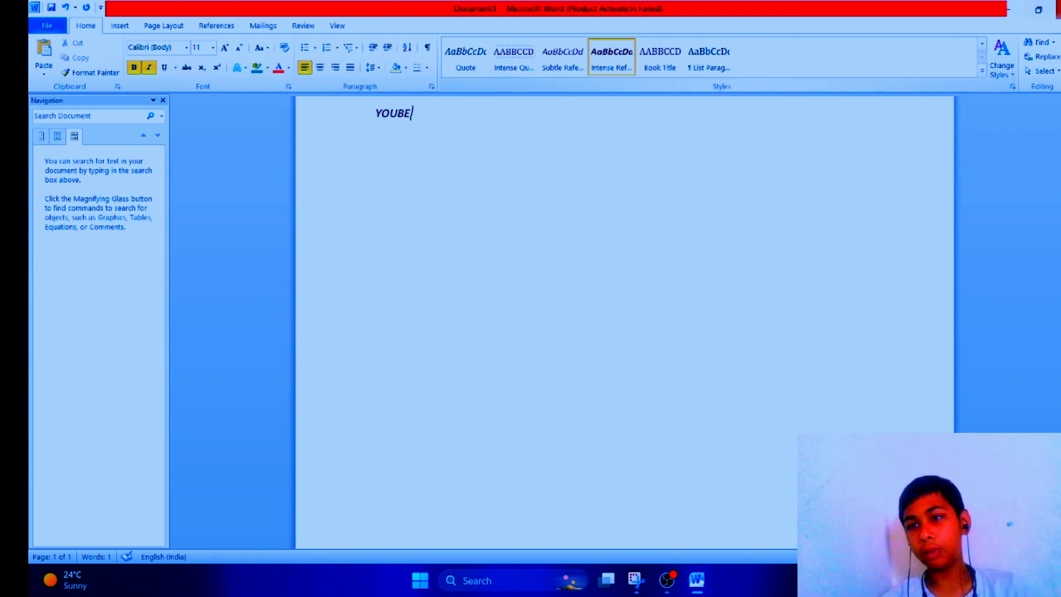
Step: Reopen Find and Replace, set the search text to YOUBE and find it in the document
{"action": "left_click", "coordinate": [1046, 57]}
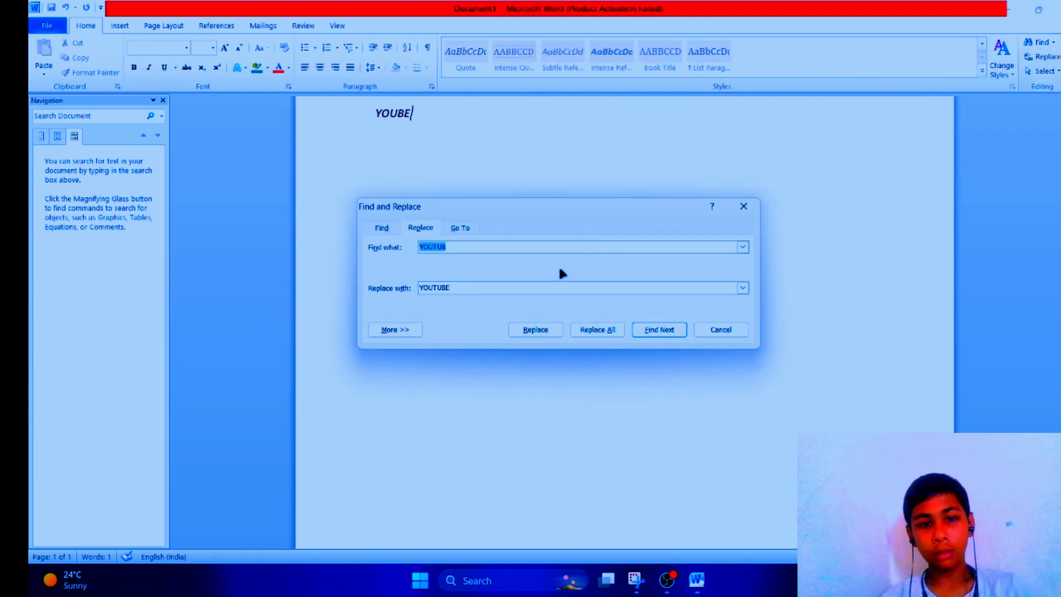
{"action": "left_click", "coordinate": [462, 246]}
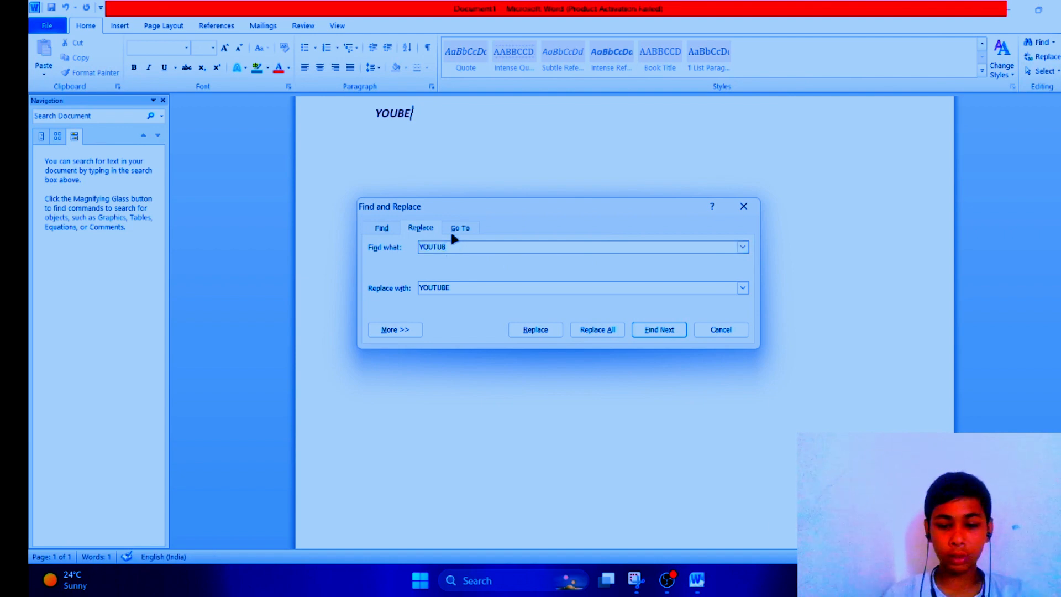
{"action": "key", "text": "BackSpace"}
{"action": "key", "text": "BackSpace"}
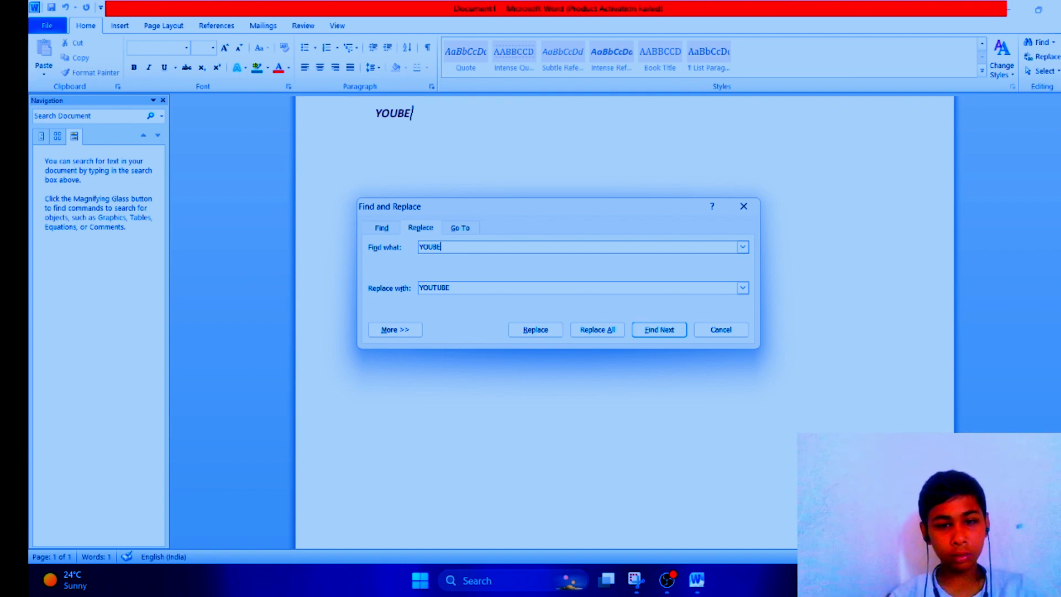
{"action": "left_click", "coordinate": [535, 329]}
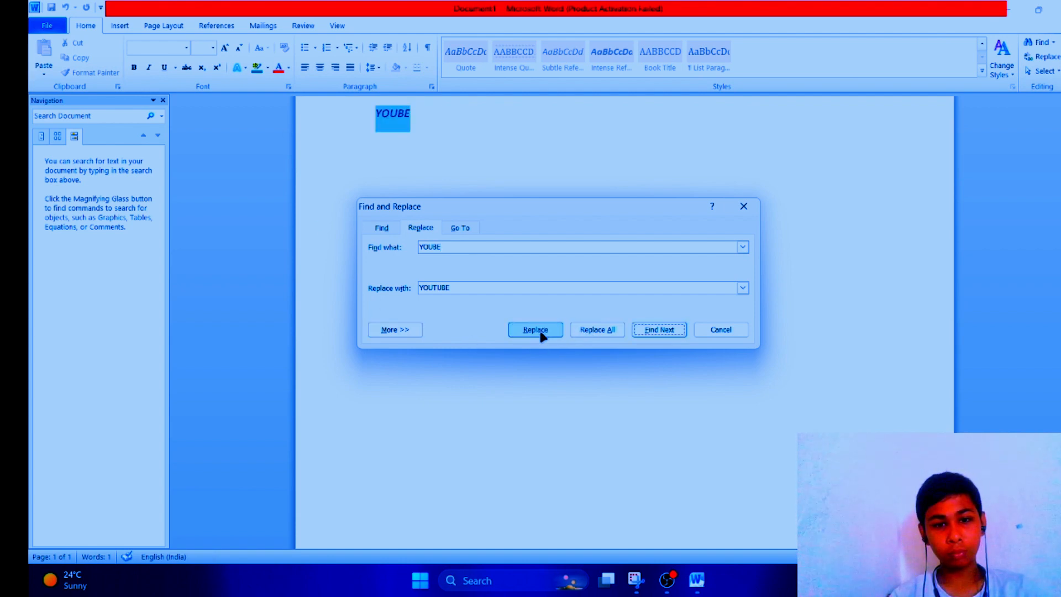
{"action": "left_click", "coordinate": [680, 330]}
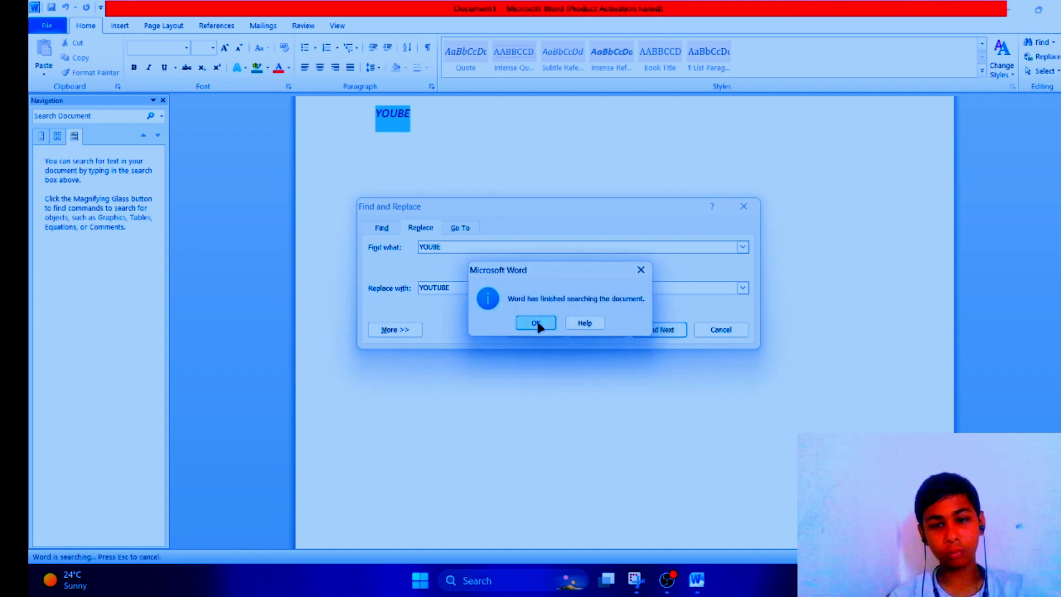
{"action": "left_click", "coordinate": [536, 323]}
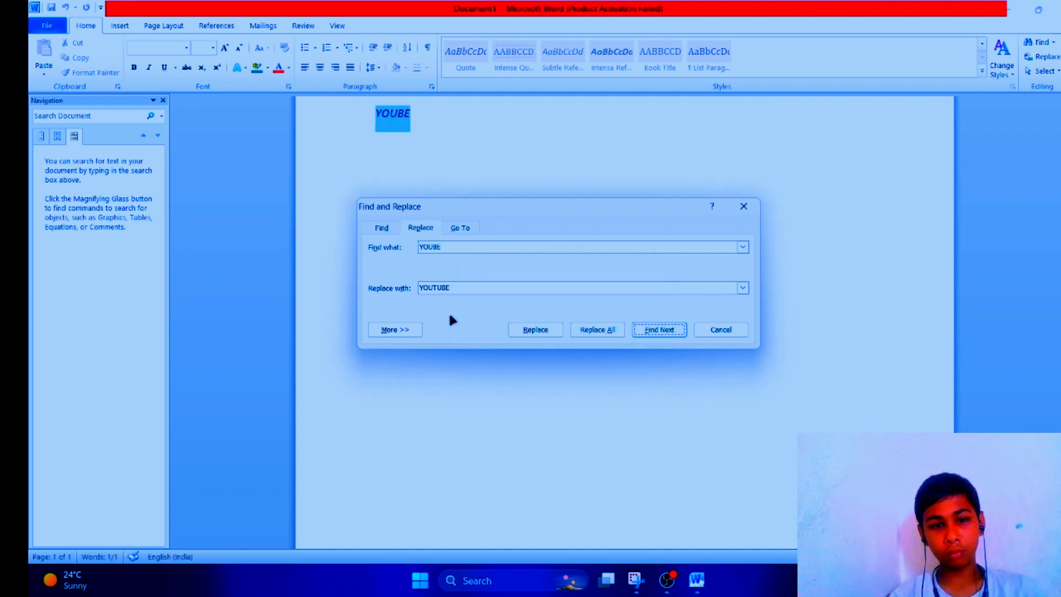
Step: Replace YOUBE with YOUTUBE and close the Find and Replace dialog
{"action": "left_click", "coordinate": [590, 331]}
{"action": "left_click", "coordinate": [536, 324]}
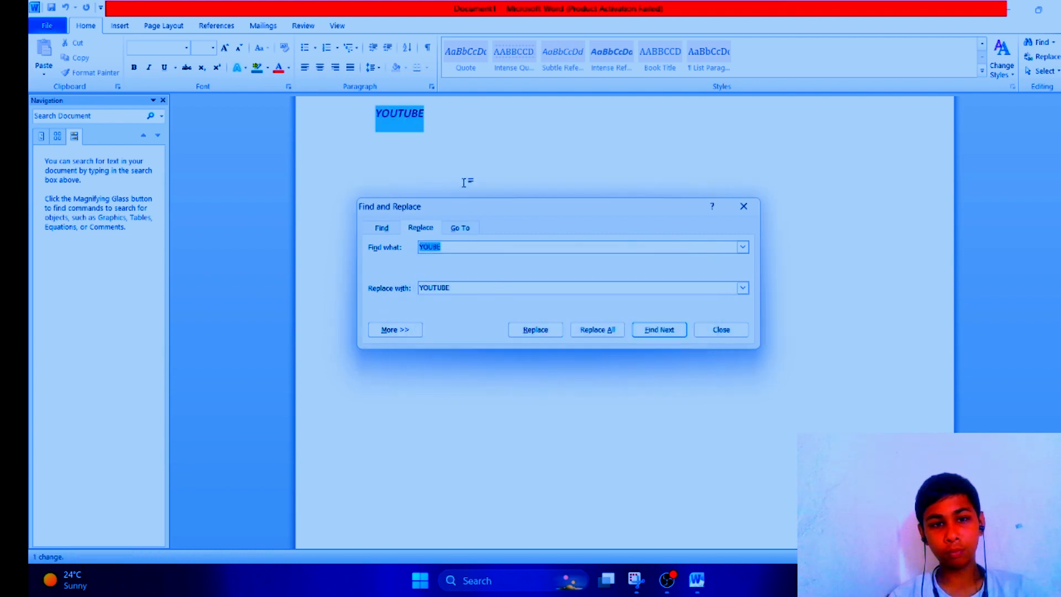
{"action": "left_click", "coordinate": [756, 212]}
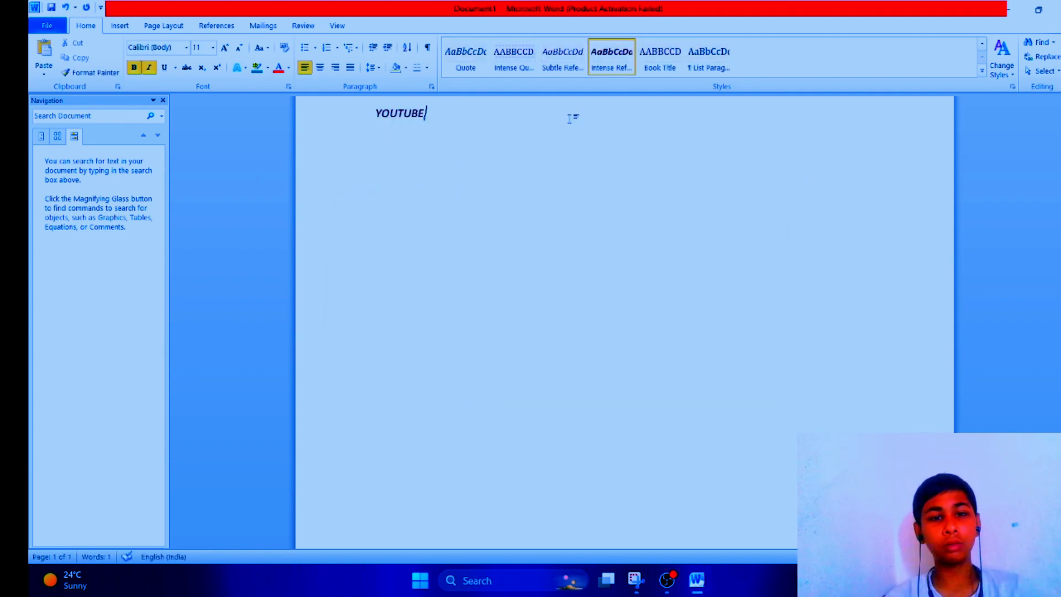
Step: Switch to Select Objects mode, then select all text with similar formatting to the word YOUTUBE
{"action": "left_click", "coordinate": [1057, 76]}
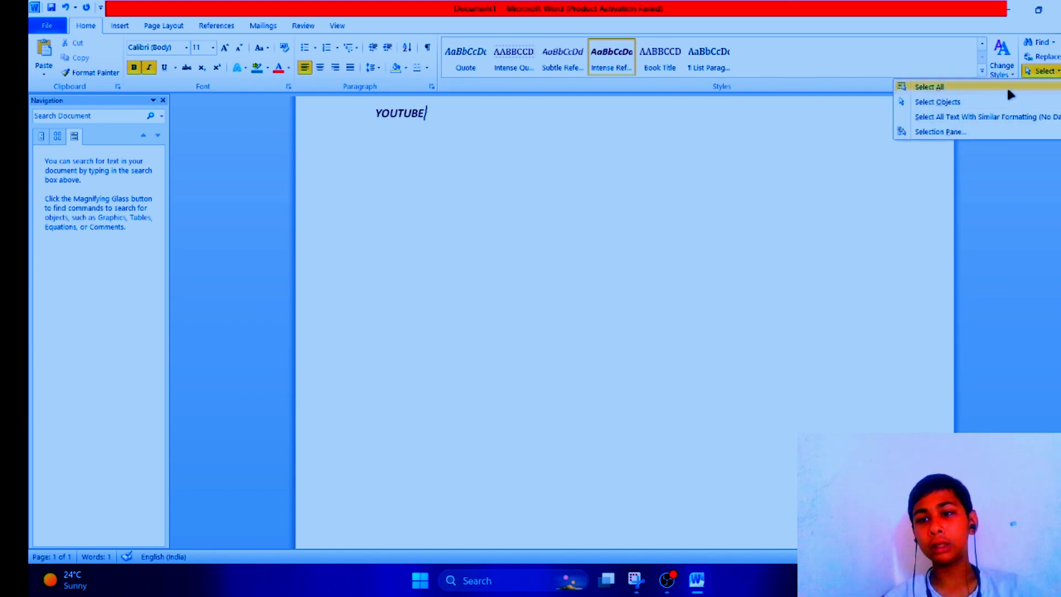
{"action": "left_click", "coordinate": [1007, 85]}
{"action": "key", "text": "Right"}
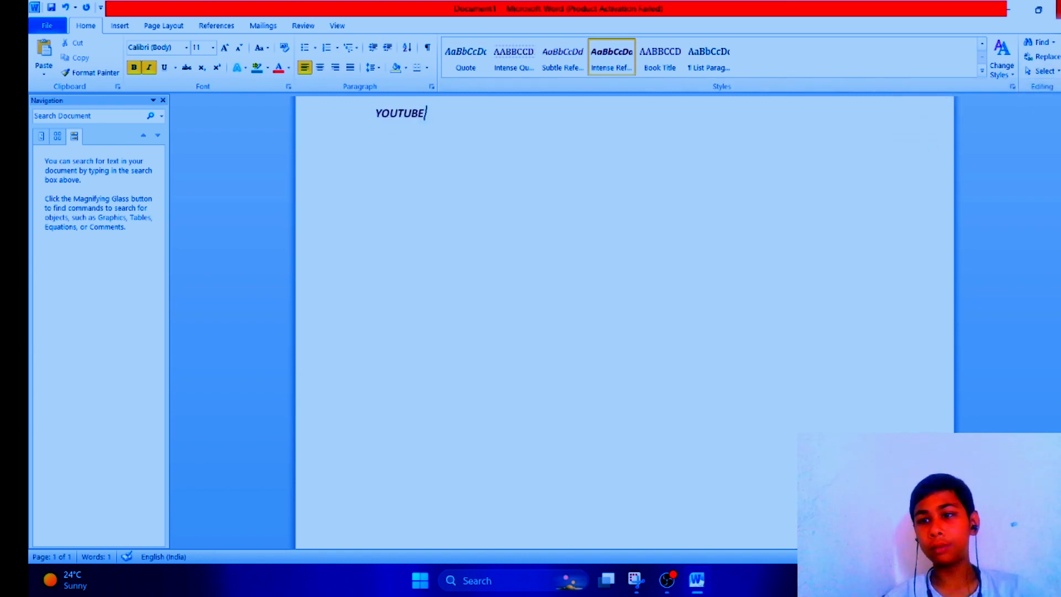
{"action": "left_click", "coordinate": [1045, 71]}
{"action": "left_click", "coordinate": [991, 103]}
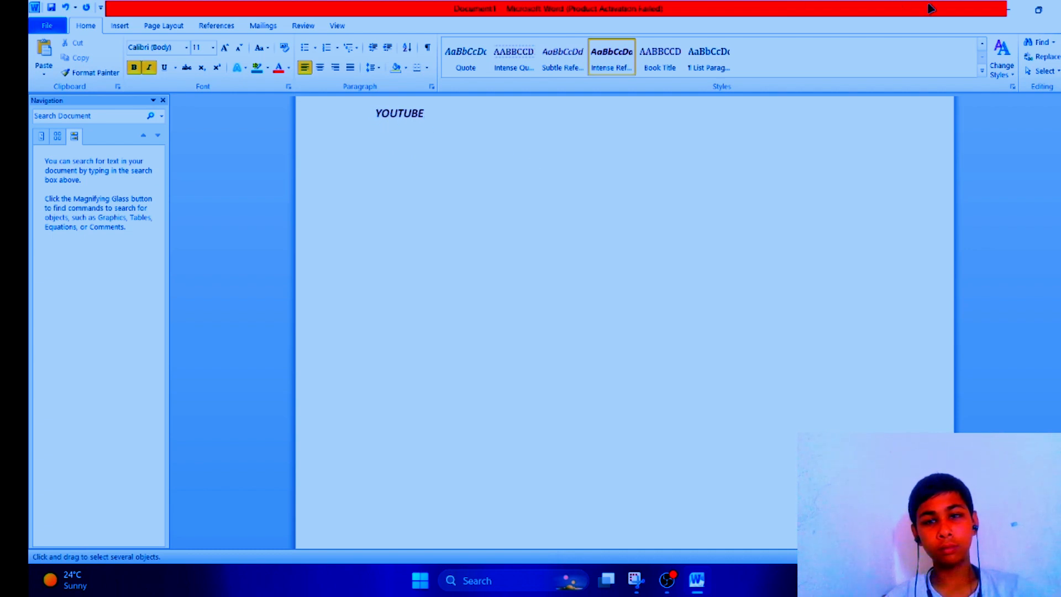
{"action": "left_click", "coordinate": [1044, 71]}
{"action": "left_click", "coordinate": [1002, 113]}
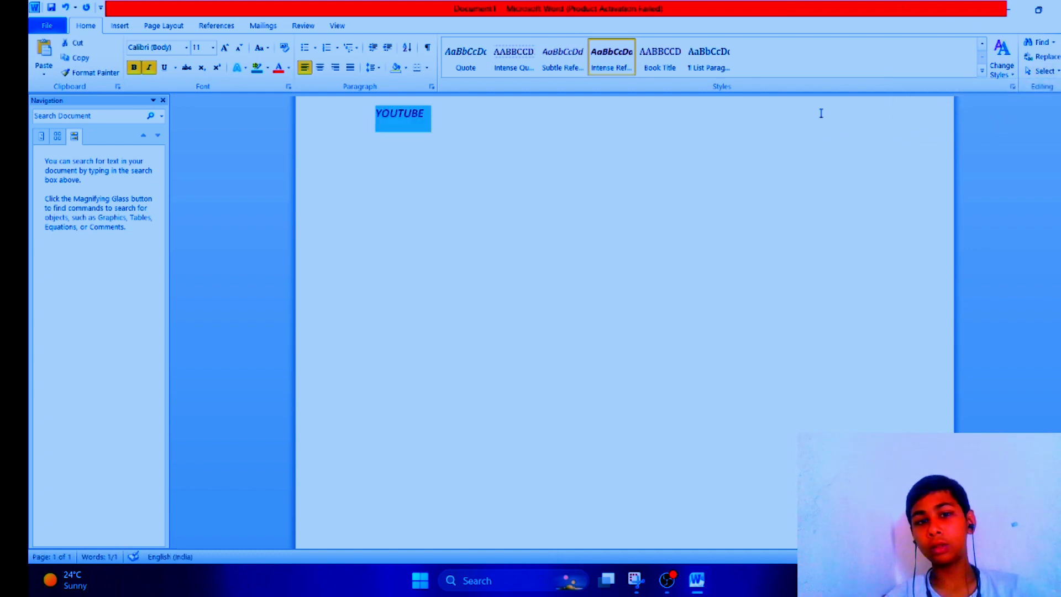
Step: Open the Selection Pane to view the shapes on the page, then close it
{"action": "left_click", "coordinate": [1033, 71]}
{"action": "left_click", "coordinate": [1016, 130]}
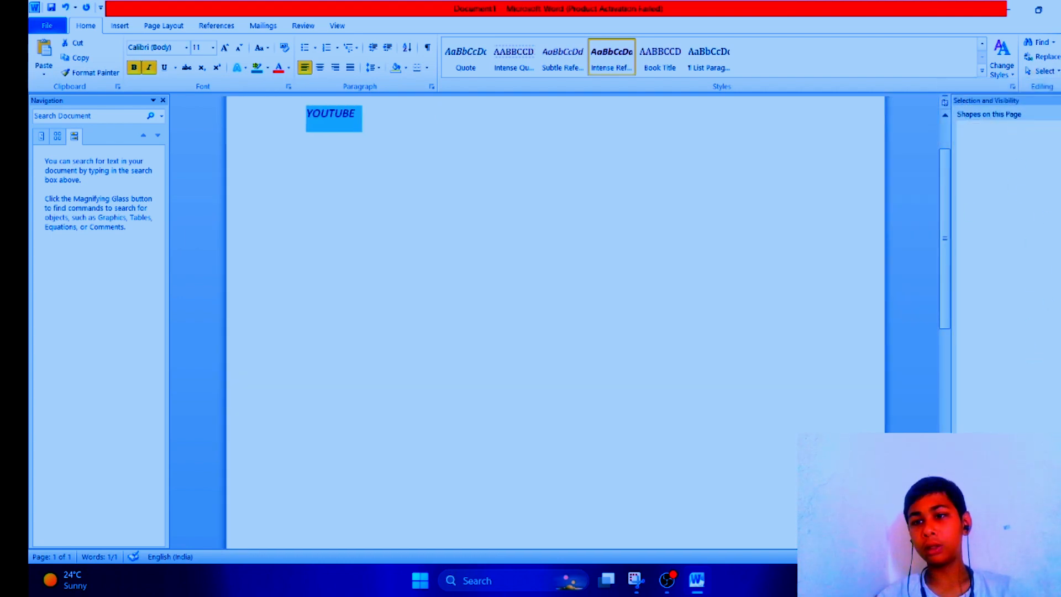
{"action": "left_click", "coordinate": [1060, 100]}
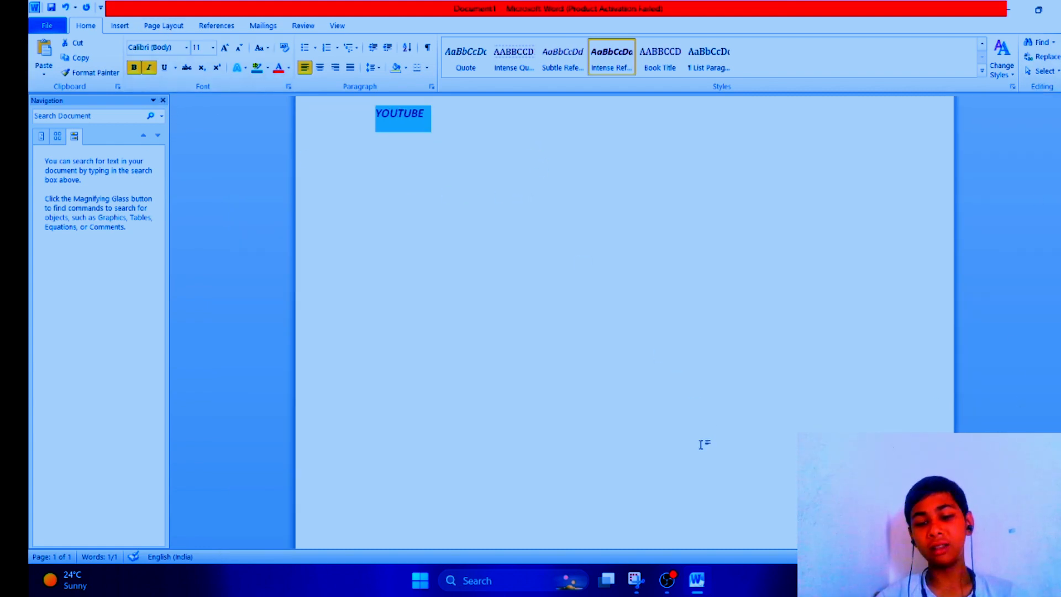
{"action": "left_click", "coordinate": [1007, 8]}
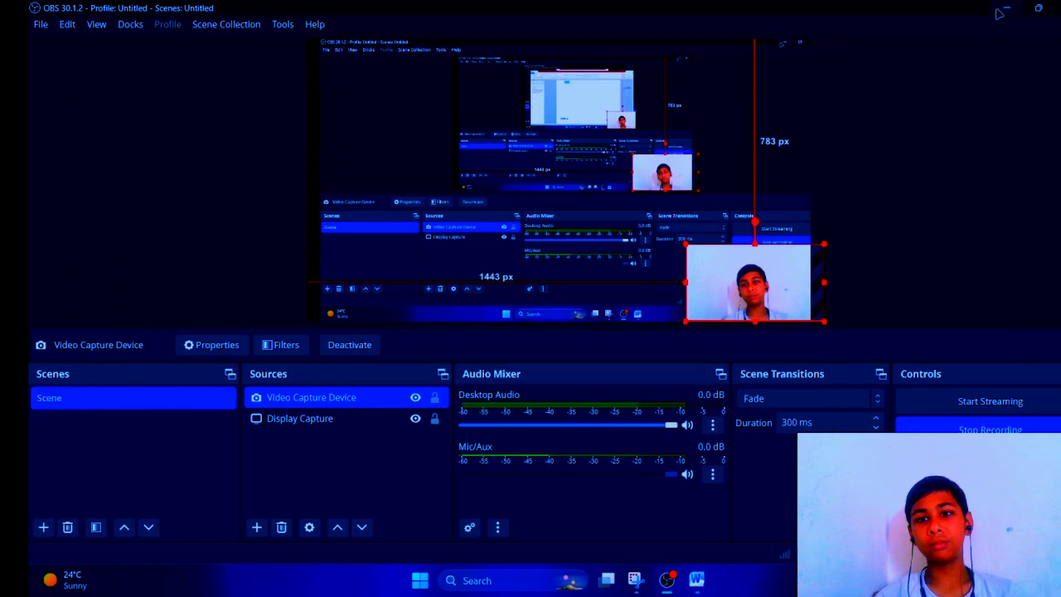